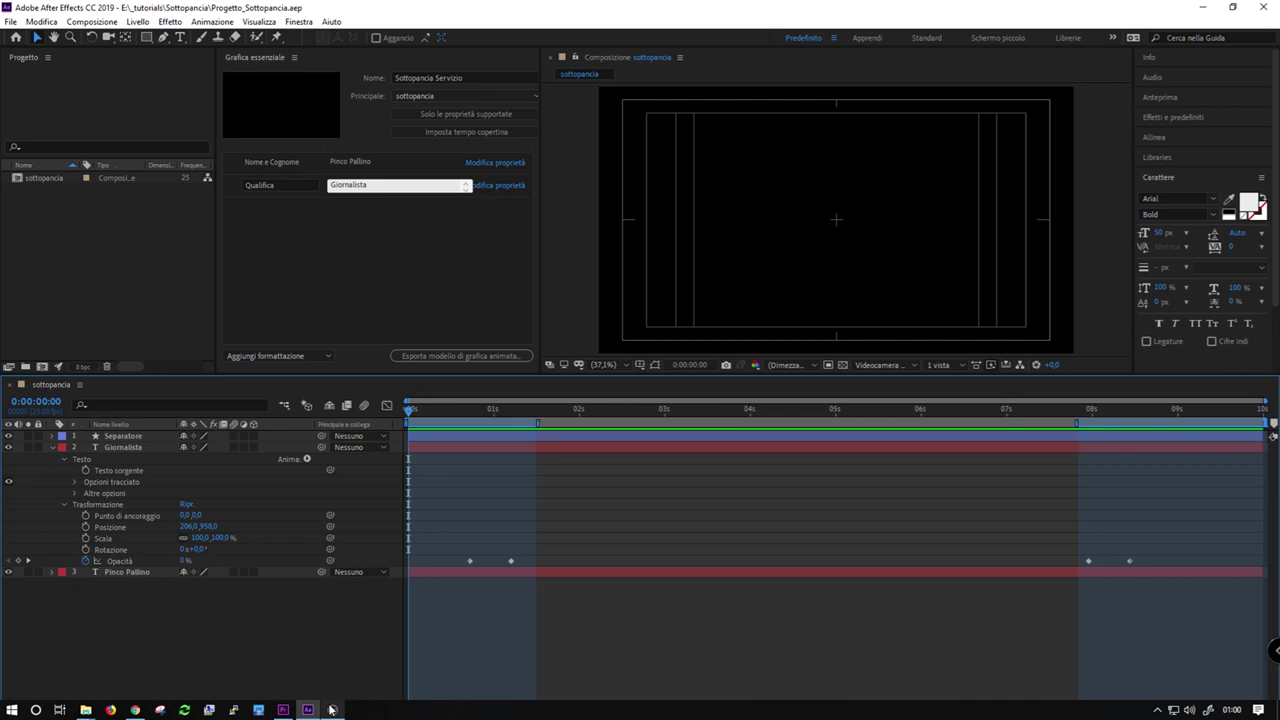
Step: Preview the finished name-and-role lower third at frame 7 in After Effects
click(609, 569)
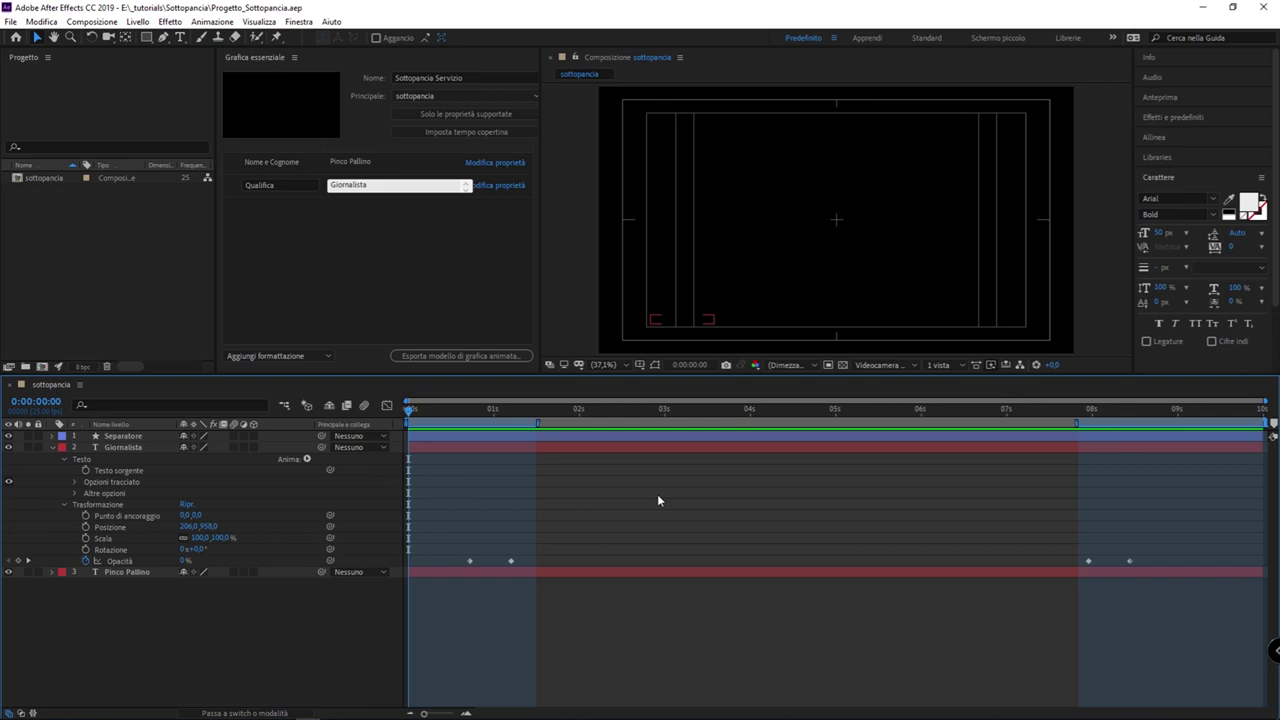
click(432, 472)
click(433, 413)
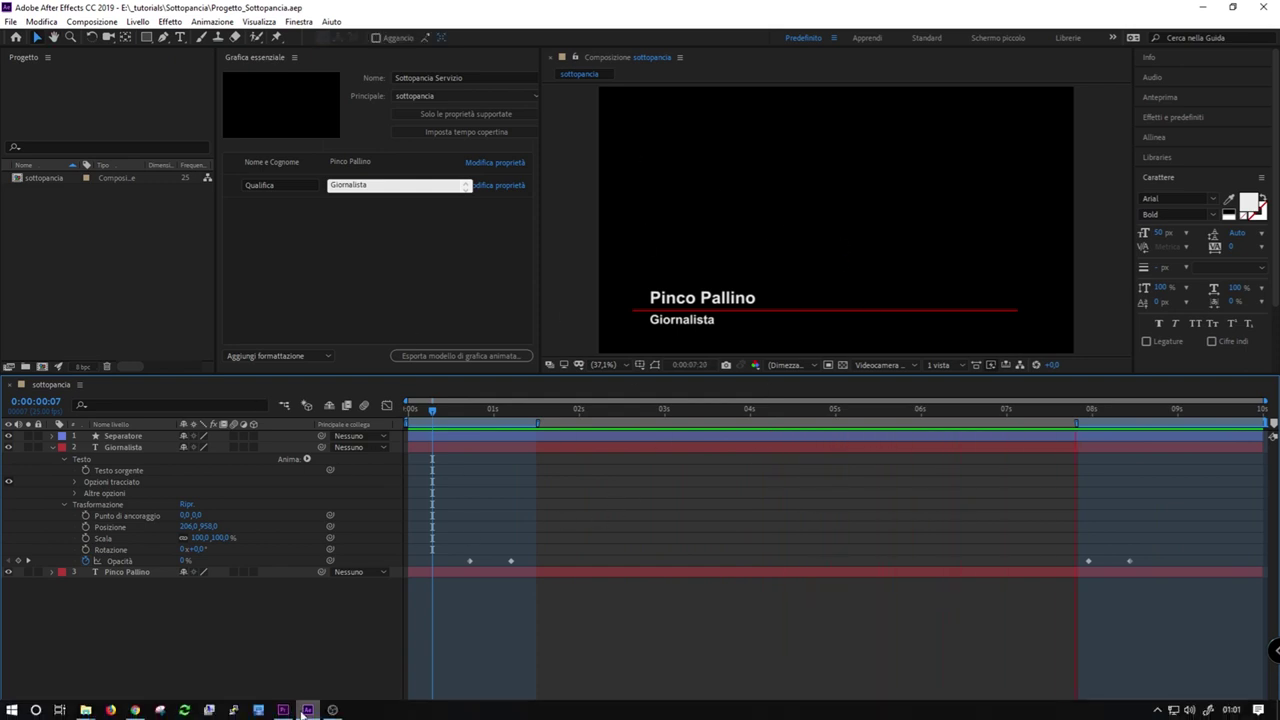
Step: Play the Servizio 01 sequence in Premiere Pro with the lower third over the photo
click(304, 711)
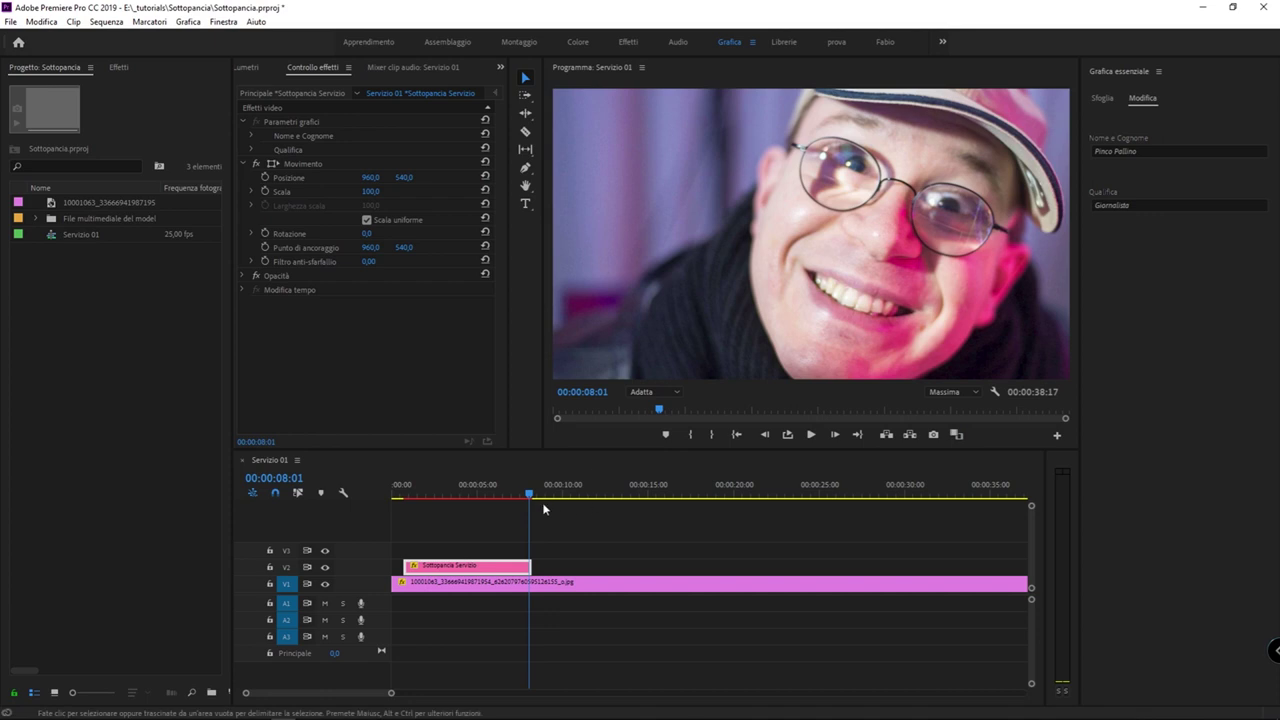
click(403, 496)
key(space)
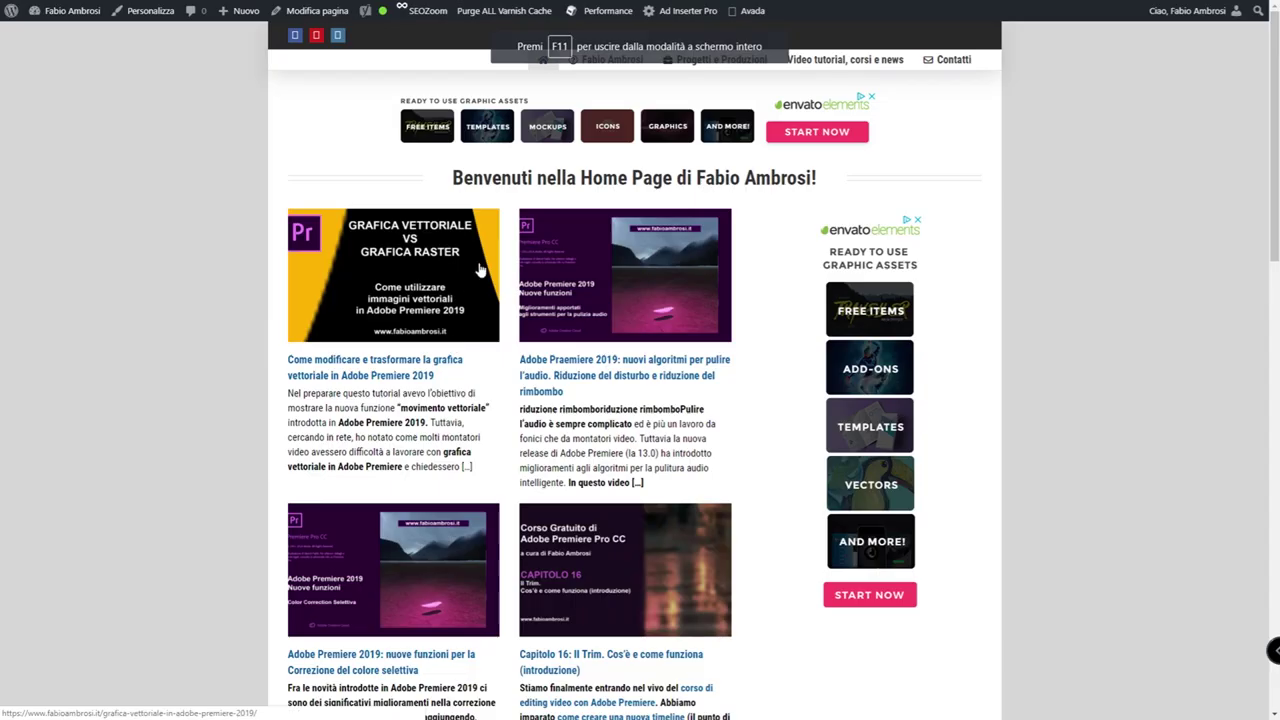
Step: Scroll through the homepage's Premiere course list and open the Capitolo 13 chapter article
scroll(570, 320, down, 1)
scroll(570, 320, down, 3)
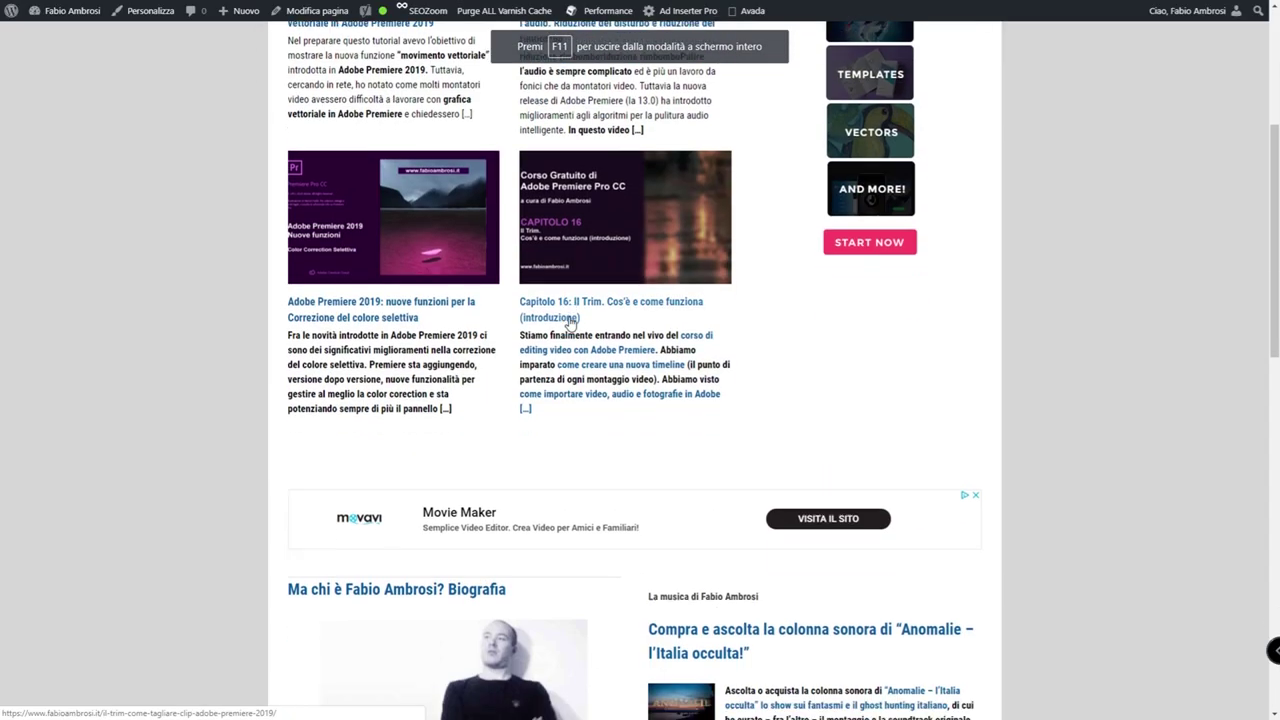
scroll(570, 320, down, 3)
scroll(570, 320, down, 2)
scroll(570, 320, down, 2)
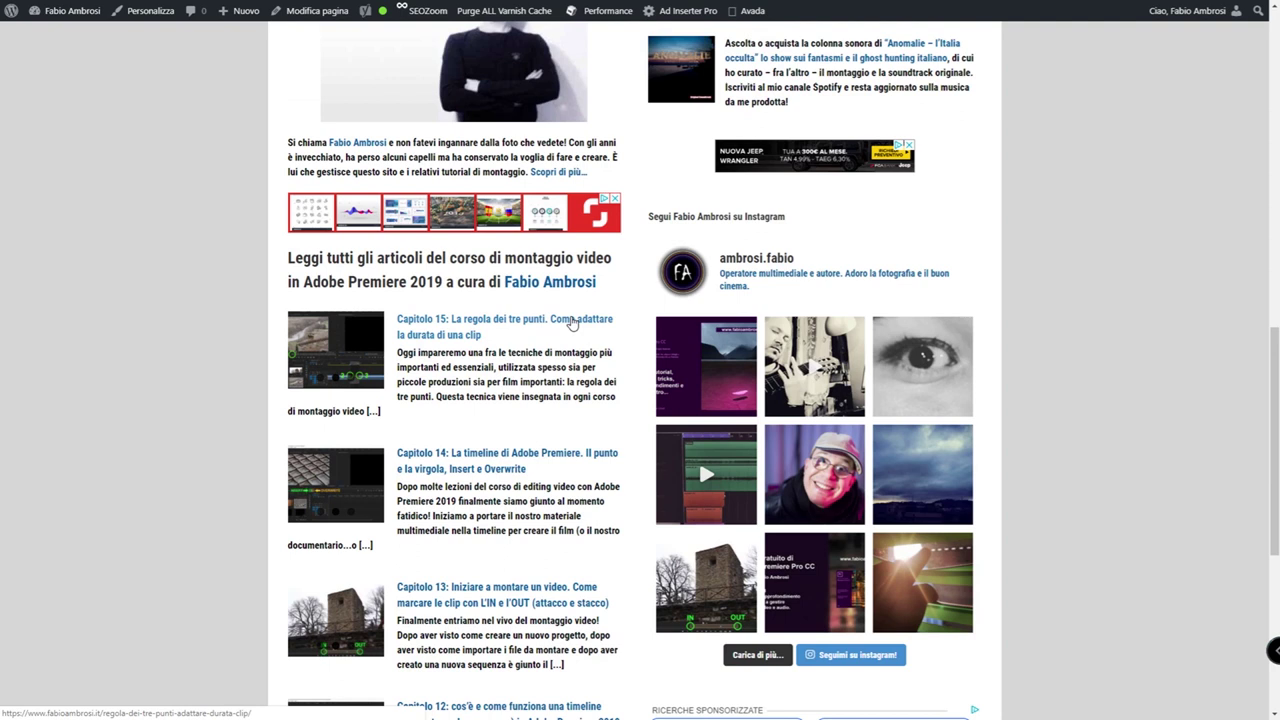
scroll(572, 322, down, 2)
scroll(572, 322, down, 2)
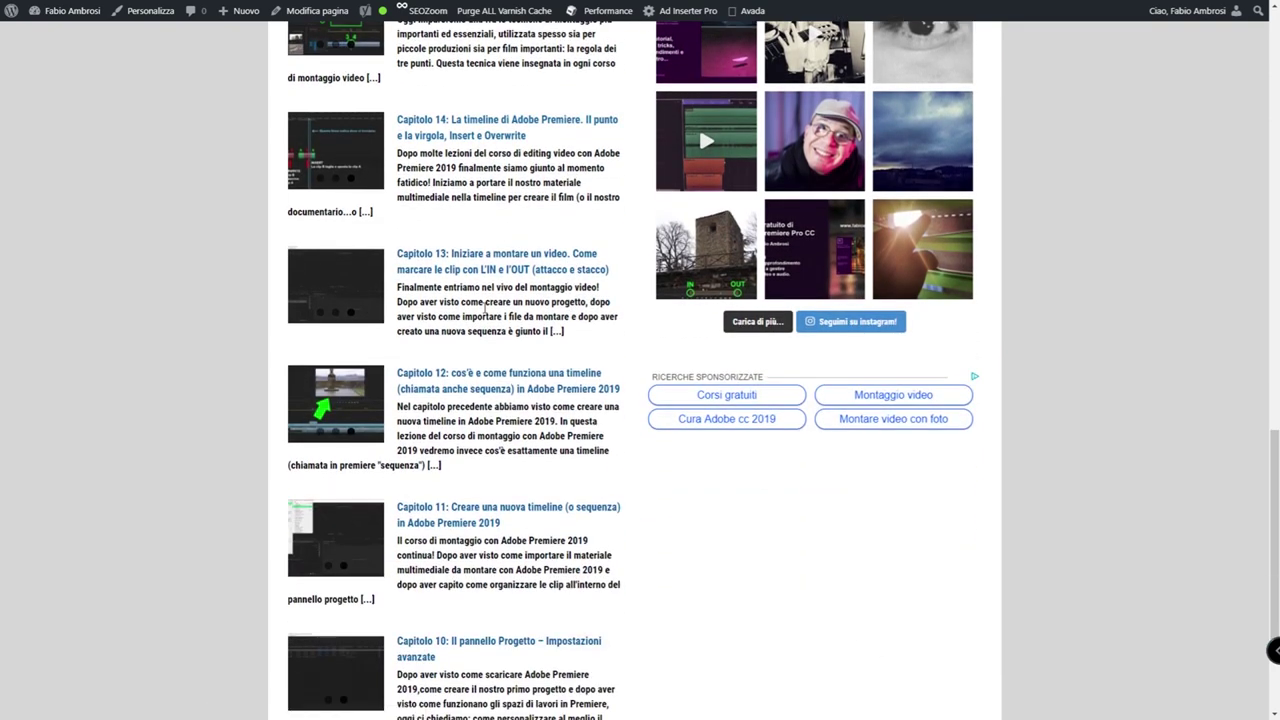
scroll(485, 310, down, 2)
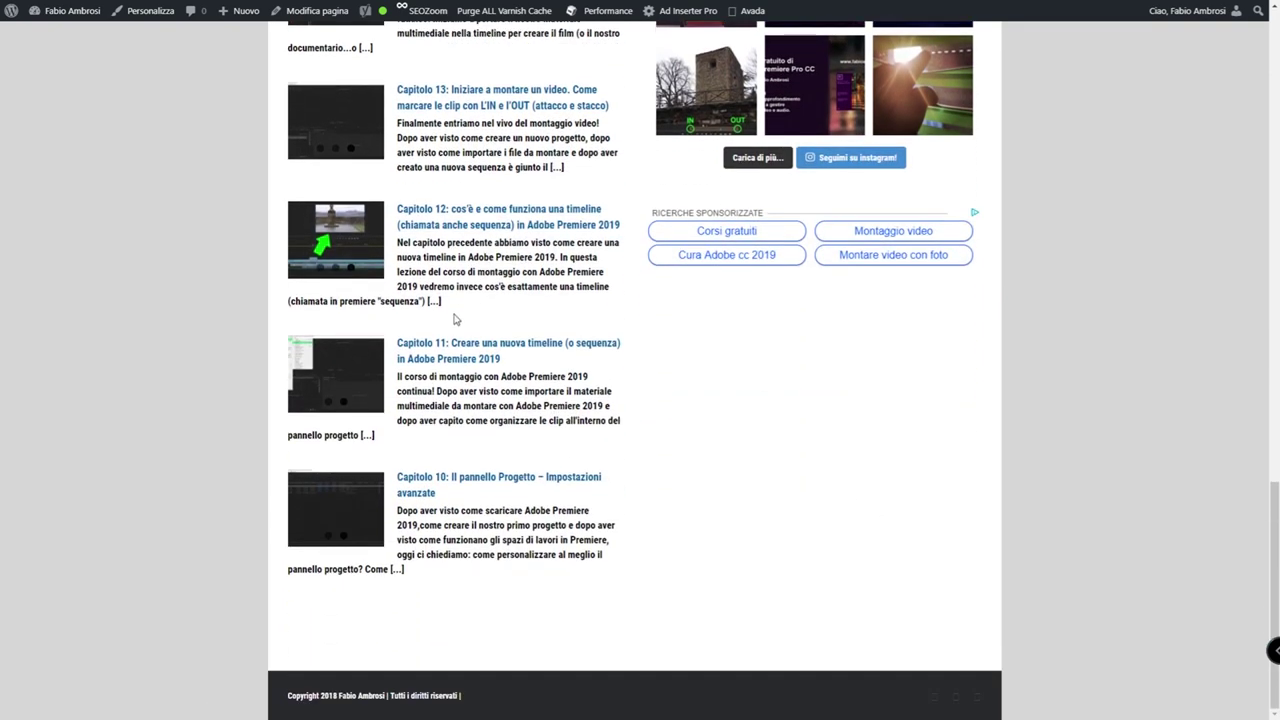
click(462, 351)
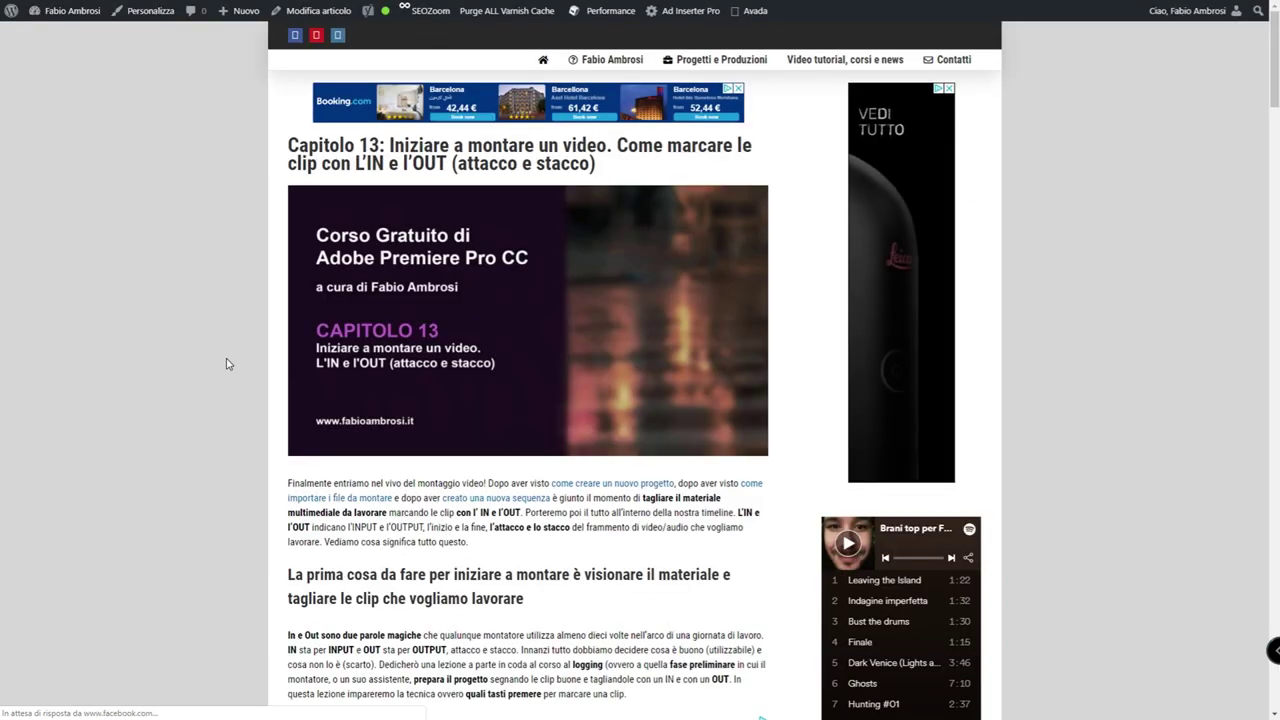
Step: Read down the article, then go back to Capitolo 11 and on to the YouTube channel
scroll(227, 364, down, 4)
scroll(229, 362, down, 5)
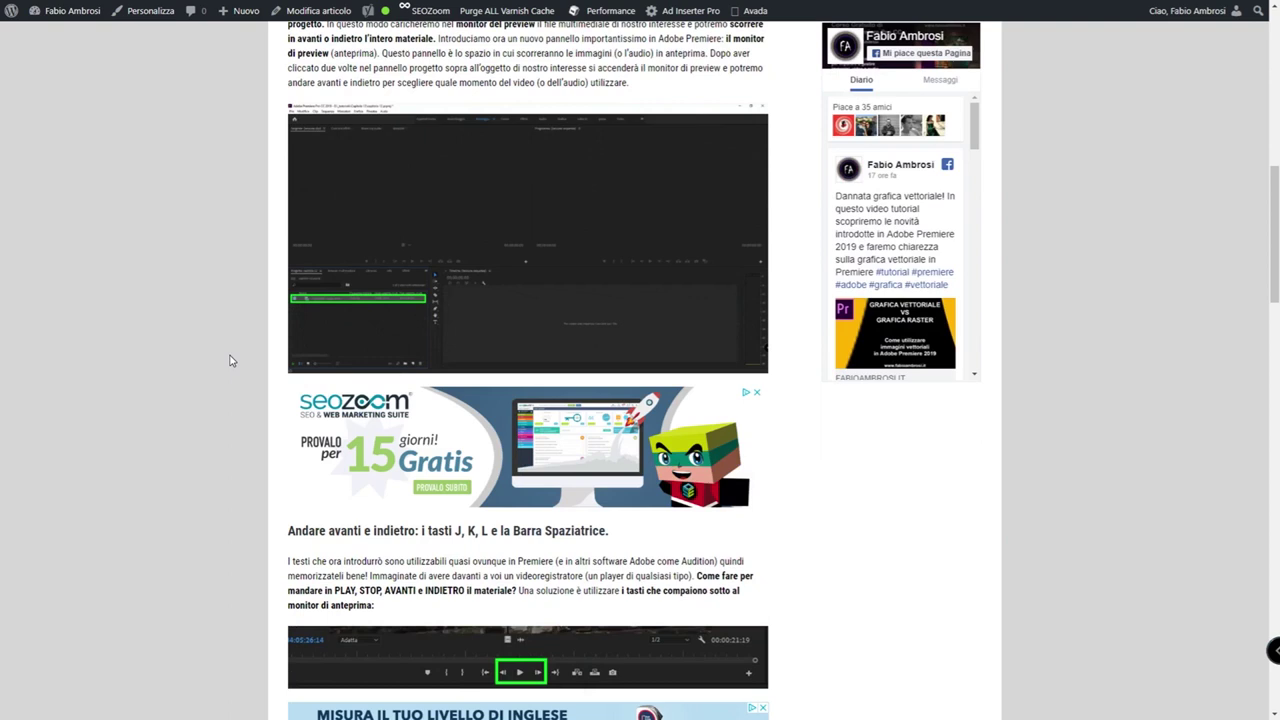
scroll(230, 361, down, 3)
scroll(231, 361, down, 4)
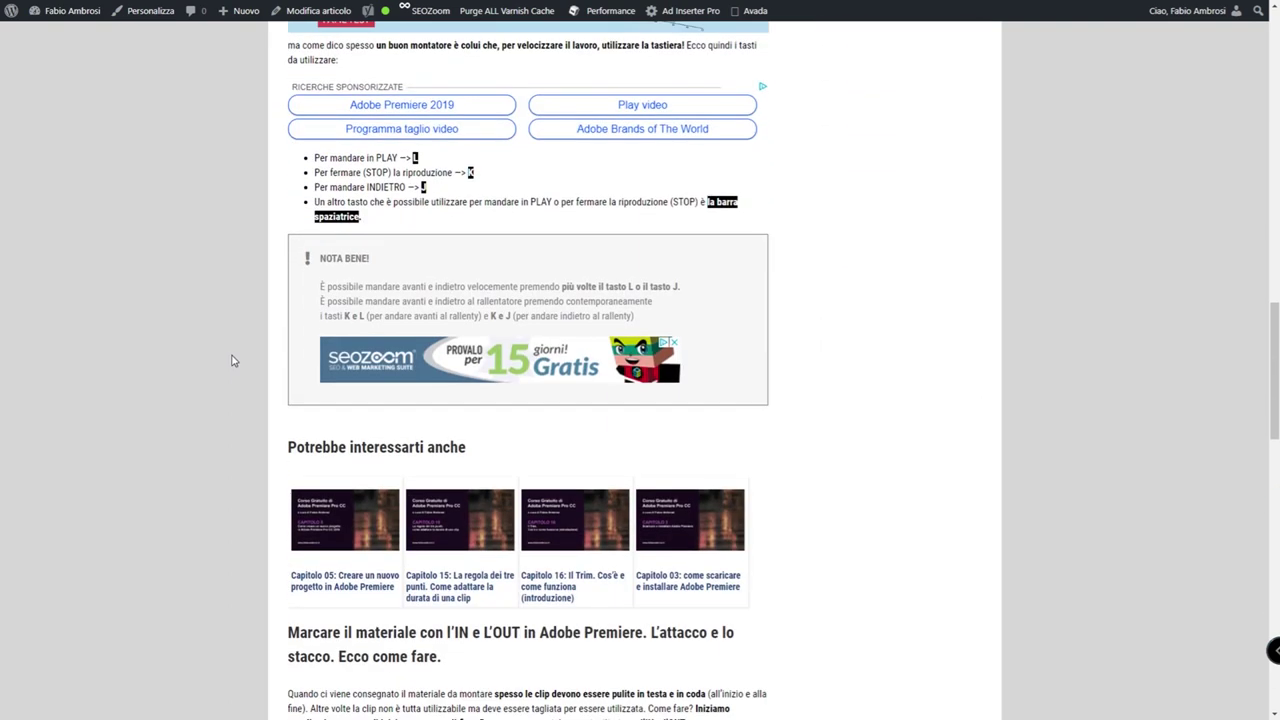
key(alt+Left)
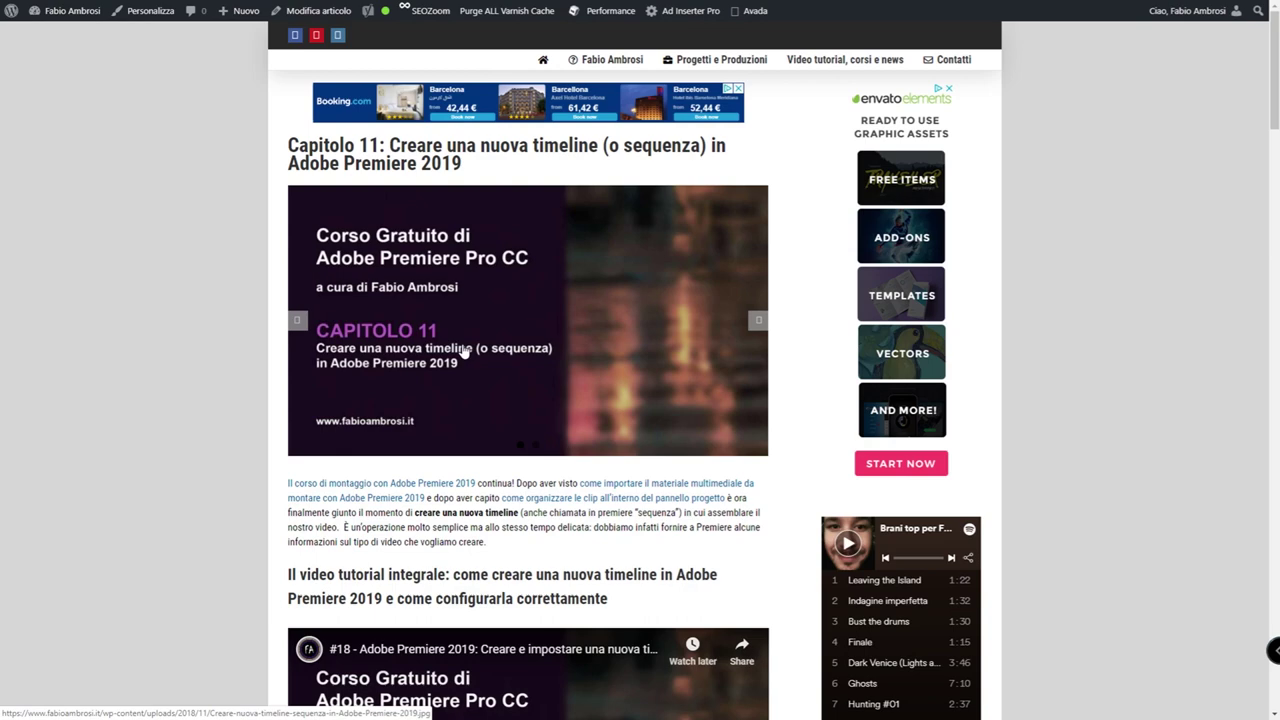
key(alt+Left)
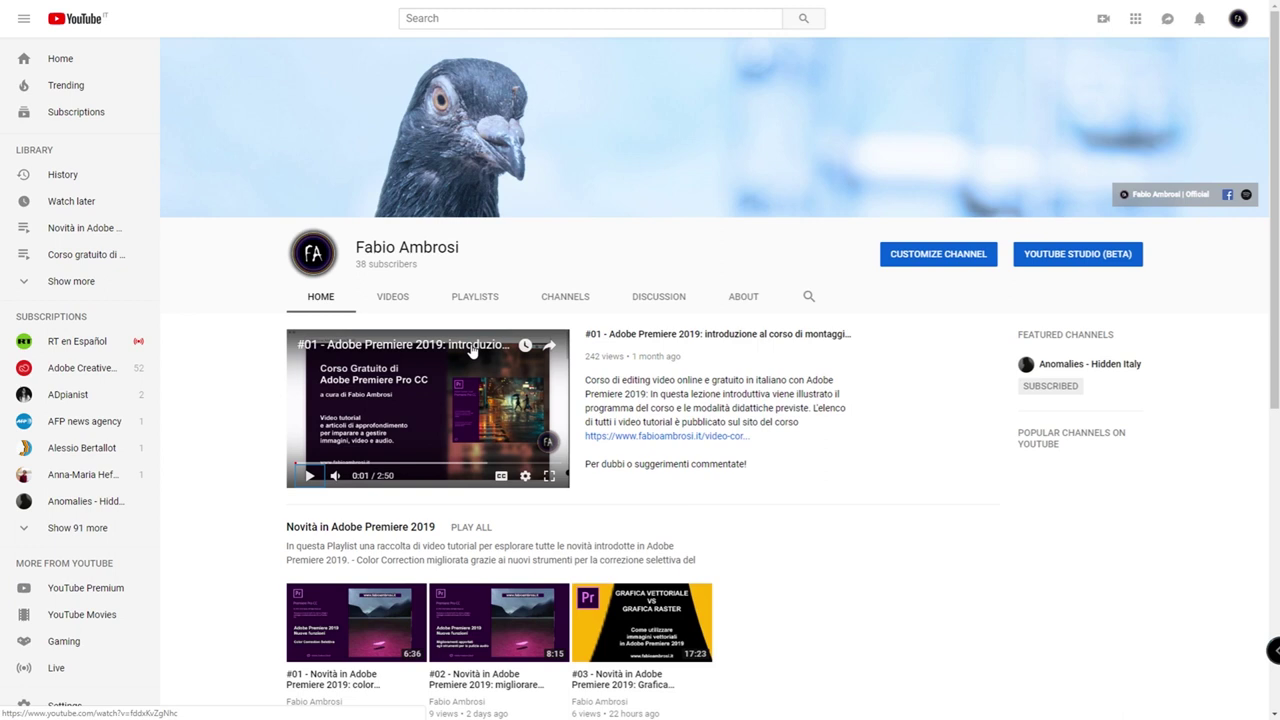
Step: Scroll up and down through the YouTube channel's Premiere course playlists
scroll(478, 350, down, 4)
scroll(481, 349, down, 1)
scroll(478, 355, up, 2)
scroll(475, 362, up, 2)
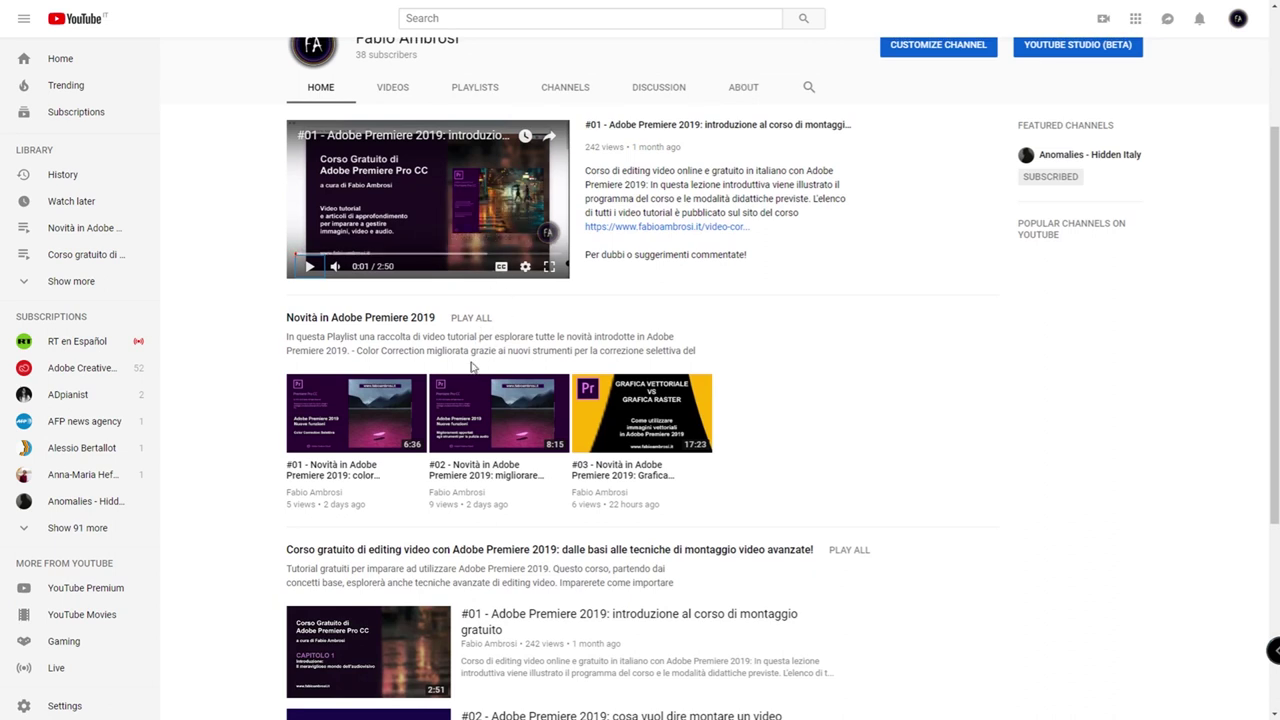
scroll(472, 367, down, 1)
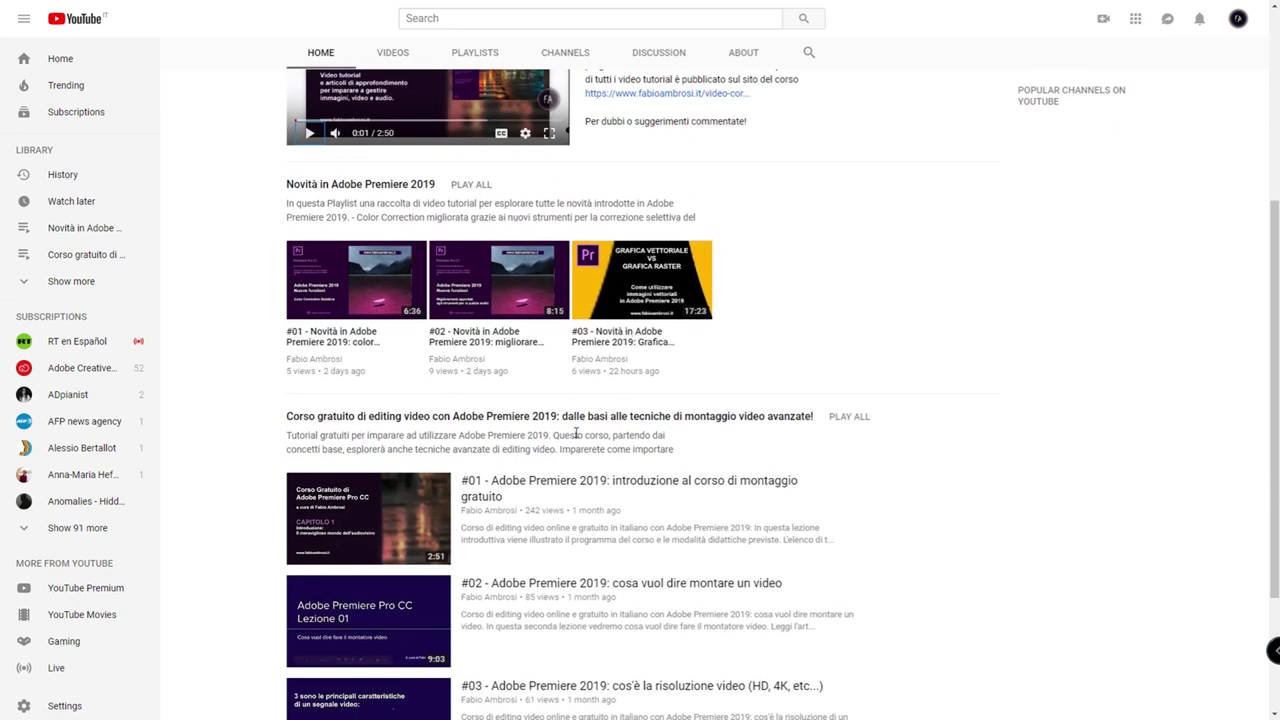
scroll(575, 433, up, 1)
scroll(470, 410, down, 1)
scroll(553, 397, down, 1)
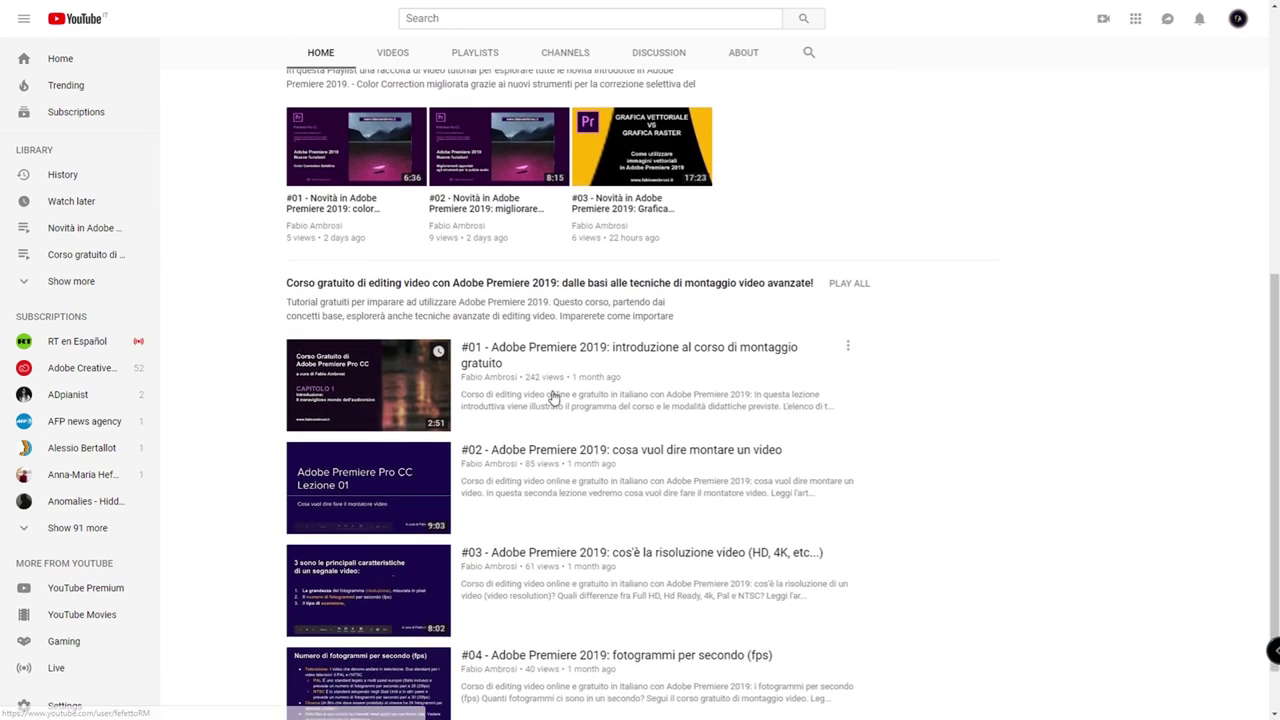
scroll(548, 402, down, 1)
scroll(557, 453, up, 2)
scroll(557, 453, up, 2)
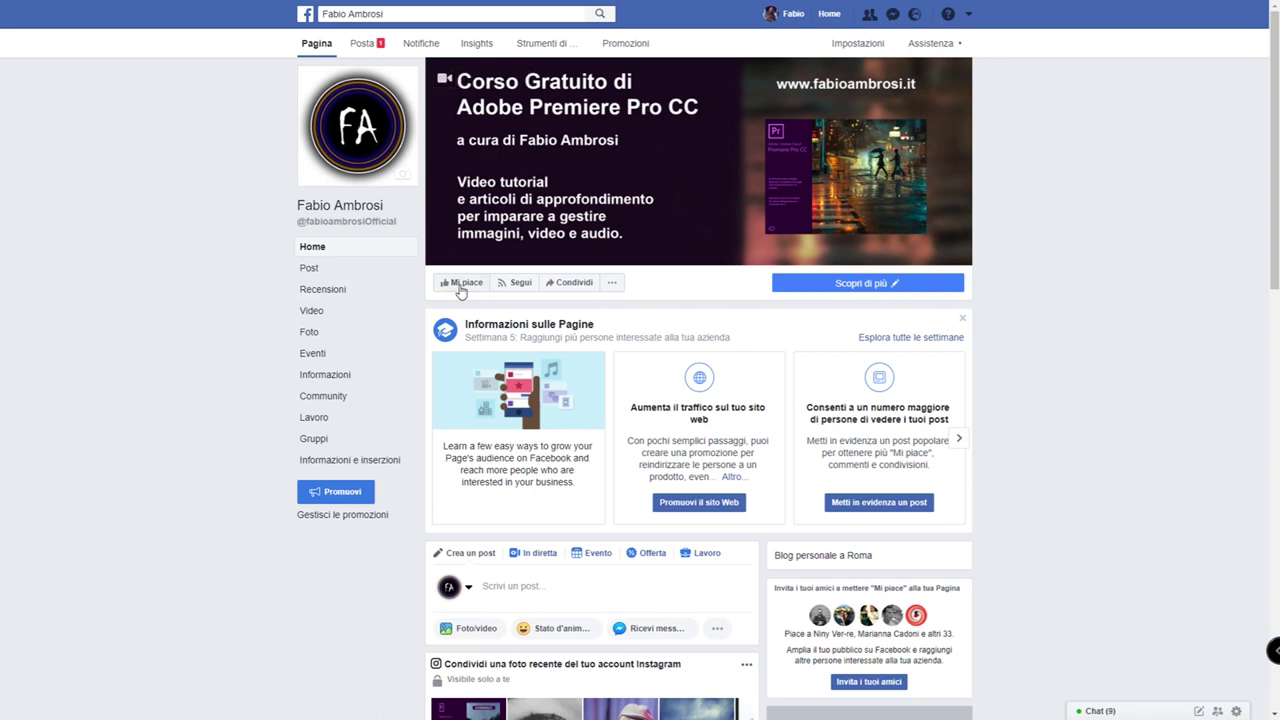
Step: Scroll down through the posts on the author's Facebook page
scroll(250, 362, down, 3)
scroll(250, 362, down, 2)
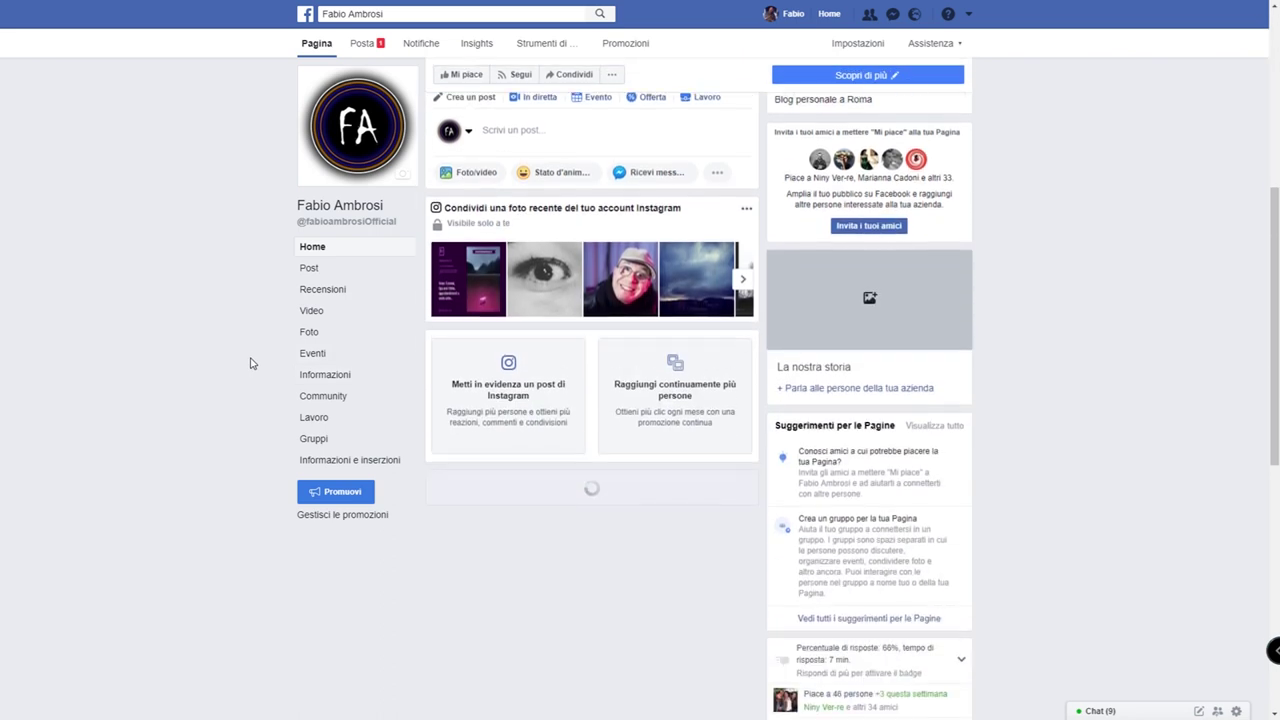
scroll(251, 362, down, 2)
scroll(251, 362, down, 1)
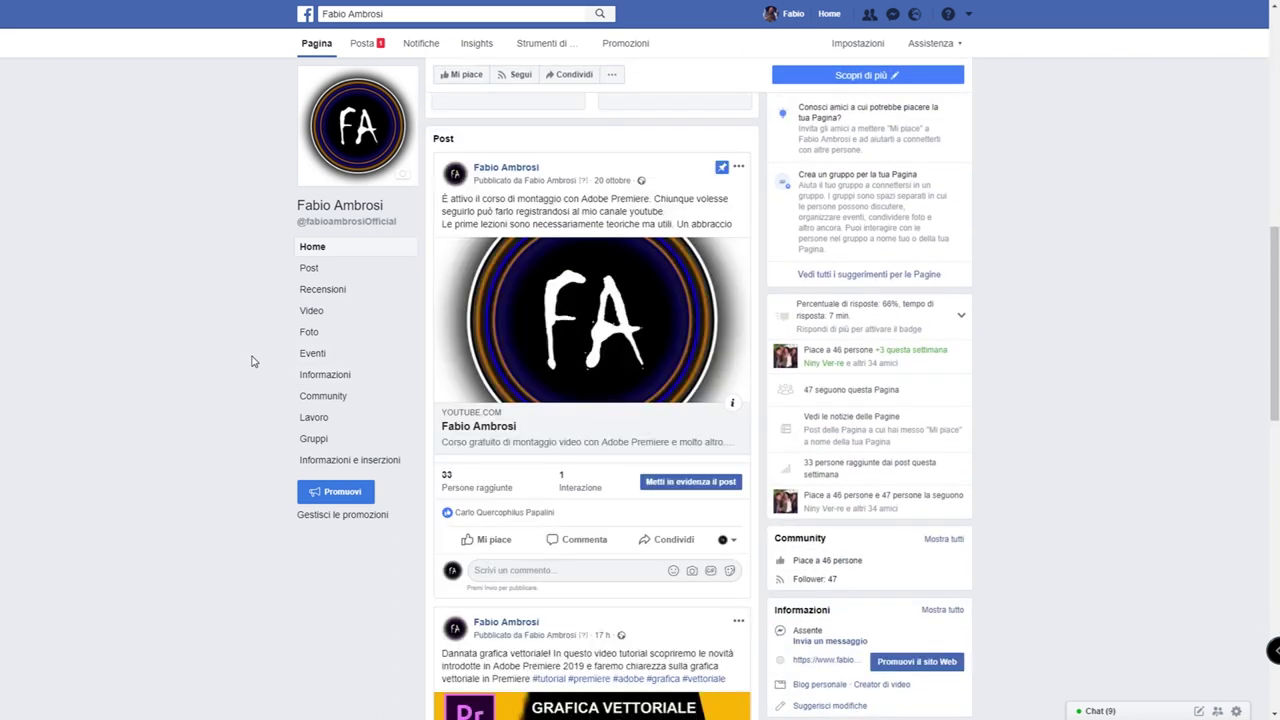
scroll(253, 361, down, 2)
scroll(253, 361, down, 1)
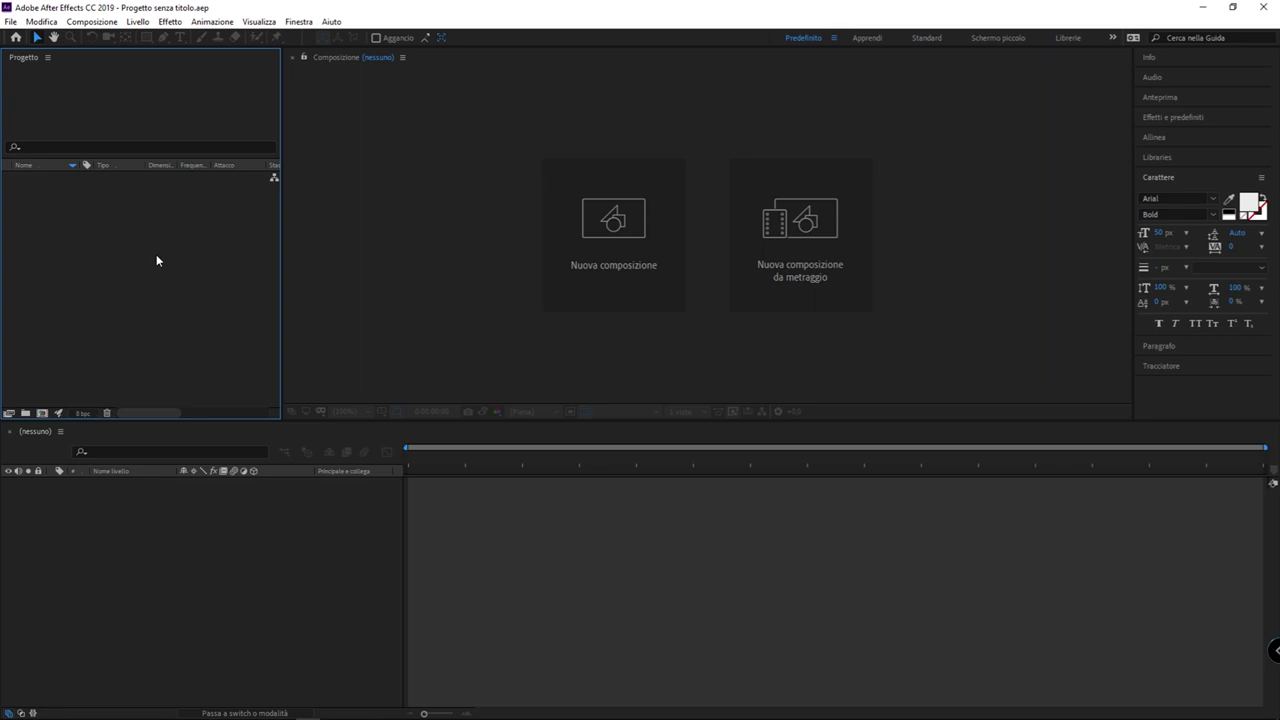
click(282, 587)
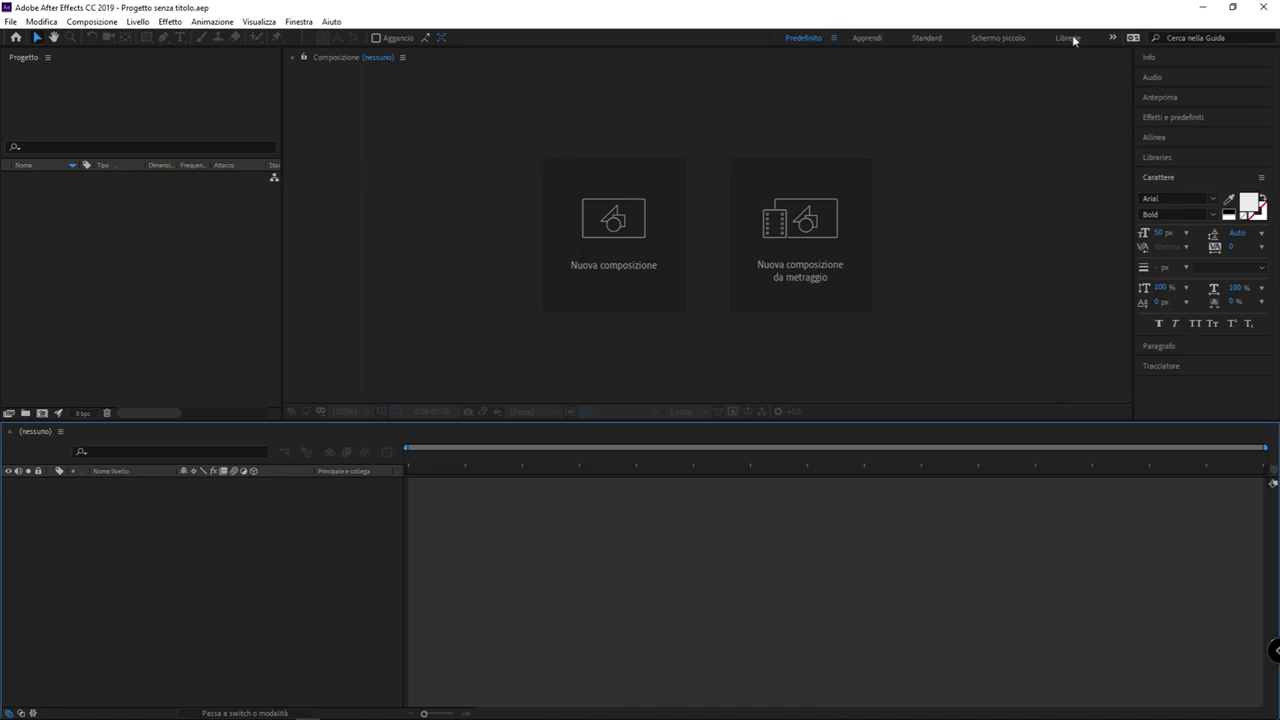
Step: Create a new composition and name it 'sottopancia'
click(602, 235)
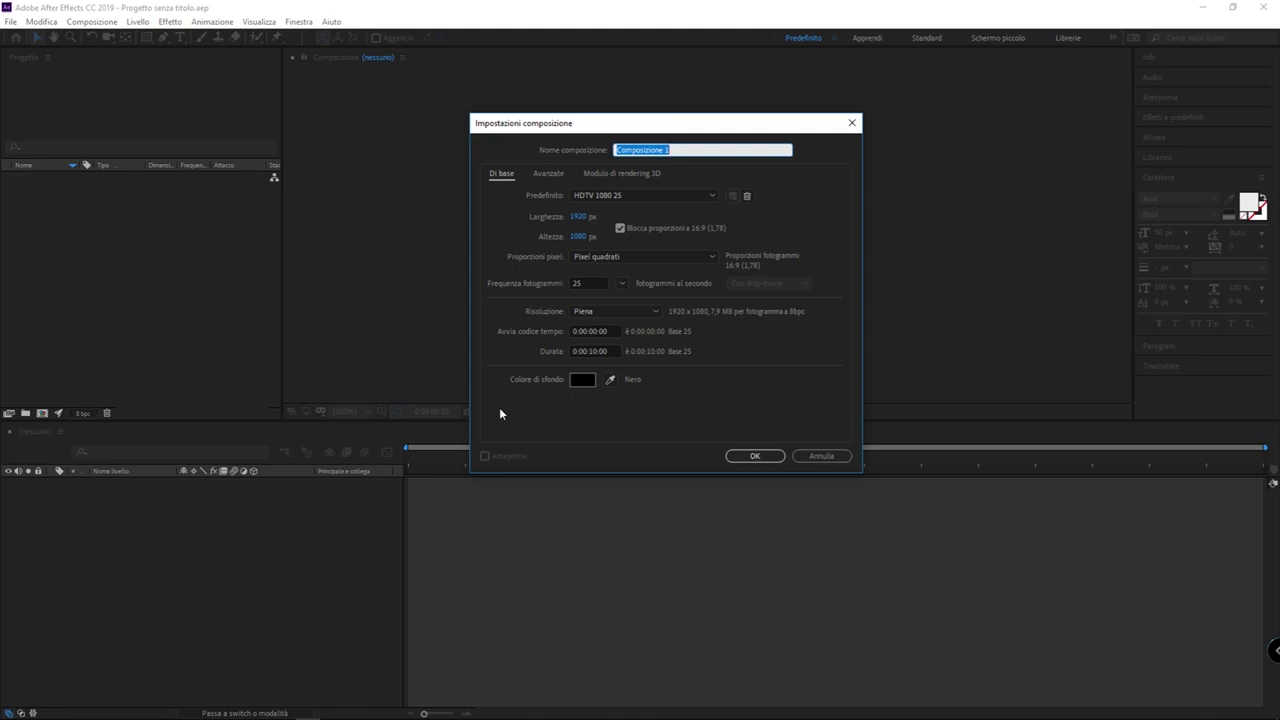
text(sottopancia)
drag(711, 149, 467, 166)
click(501, 203)
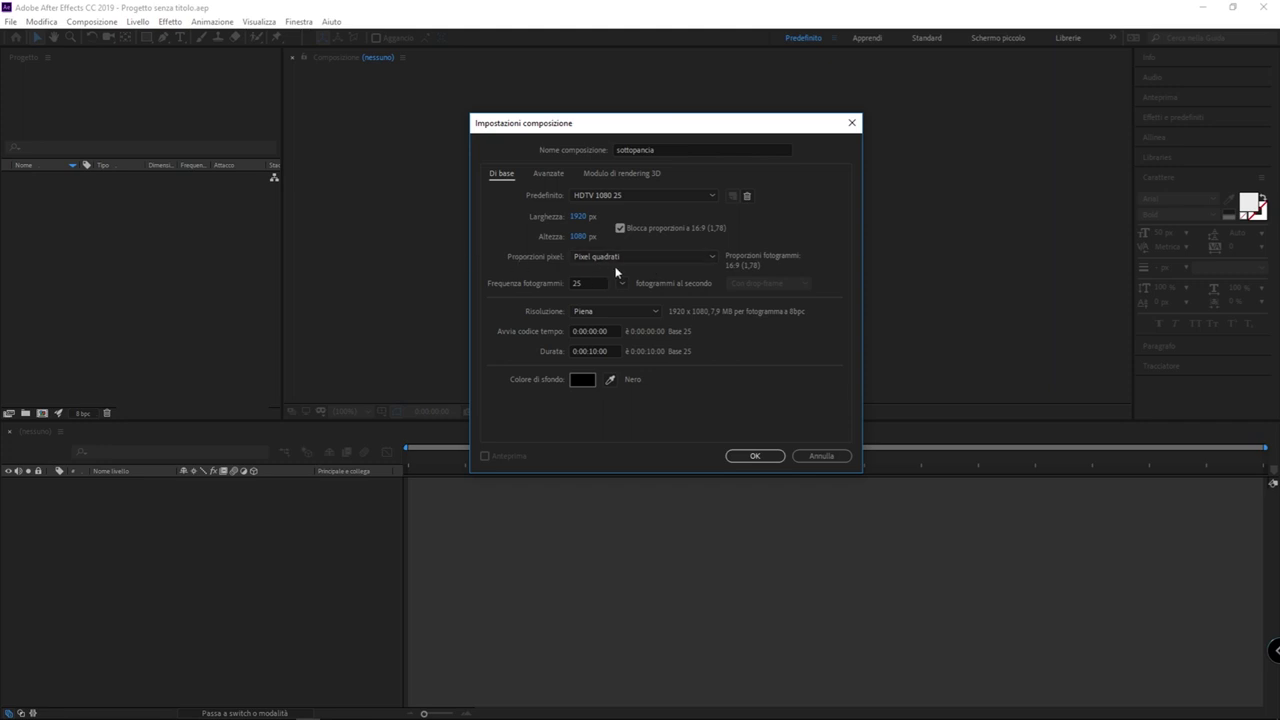
click(660, 257)
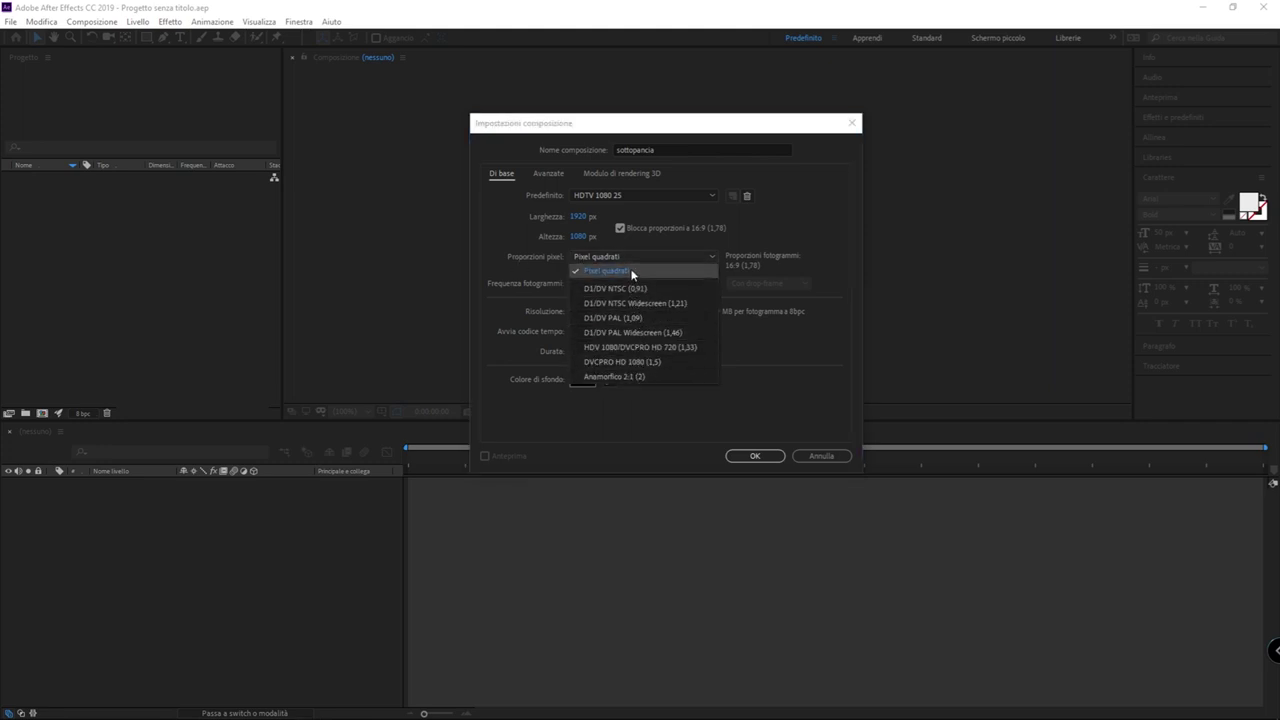
click(618, 264)
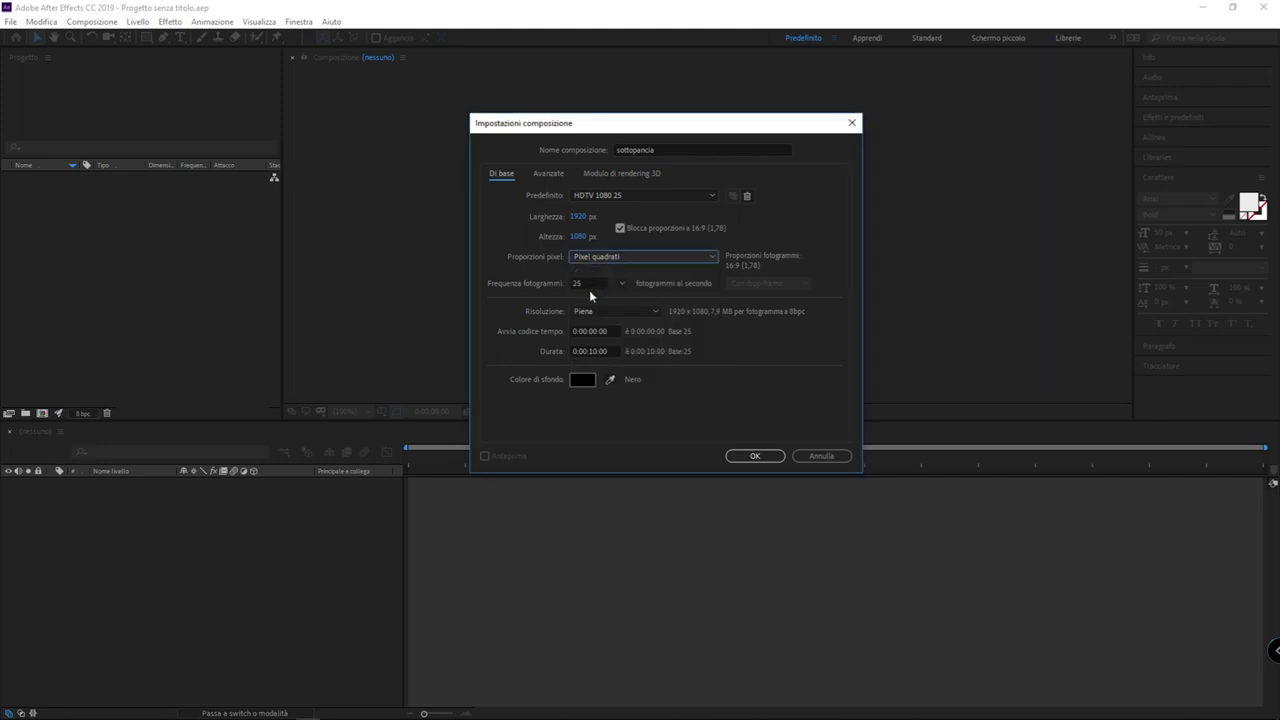
click(588, 286)
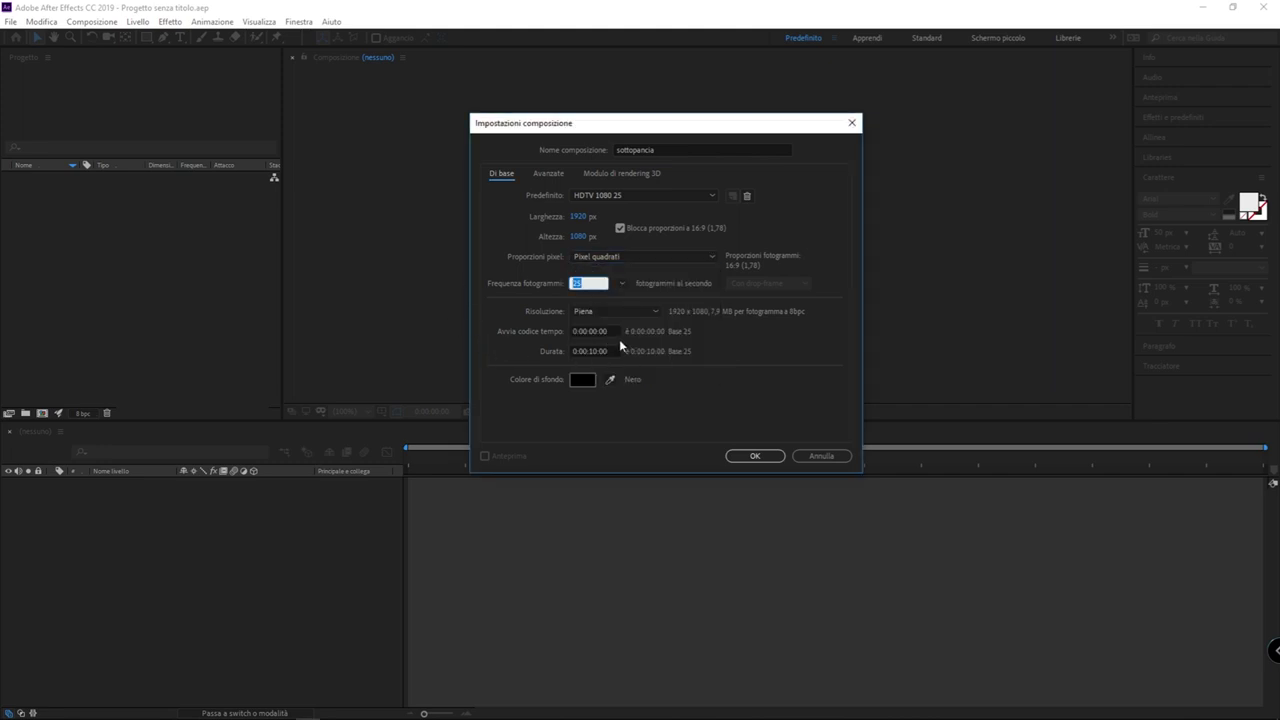
click(591, 283)
click(516, 306)
click(610, 351)
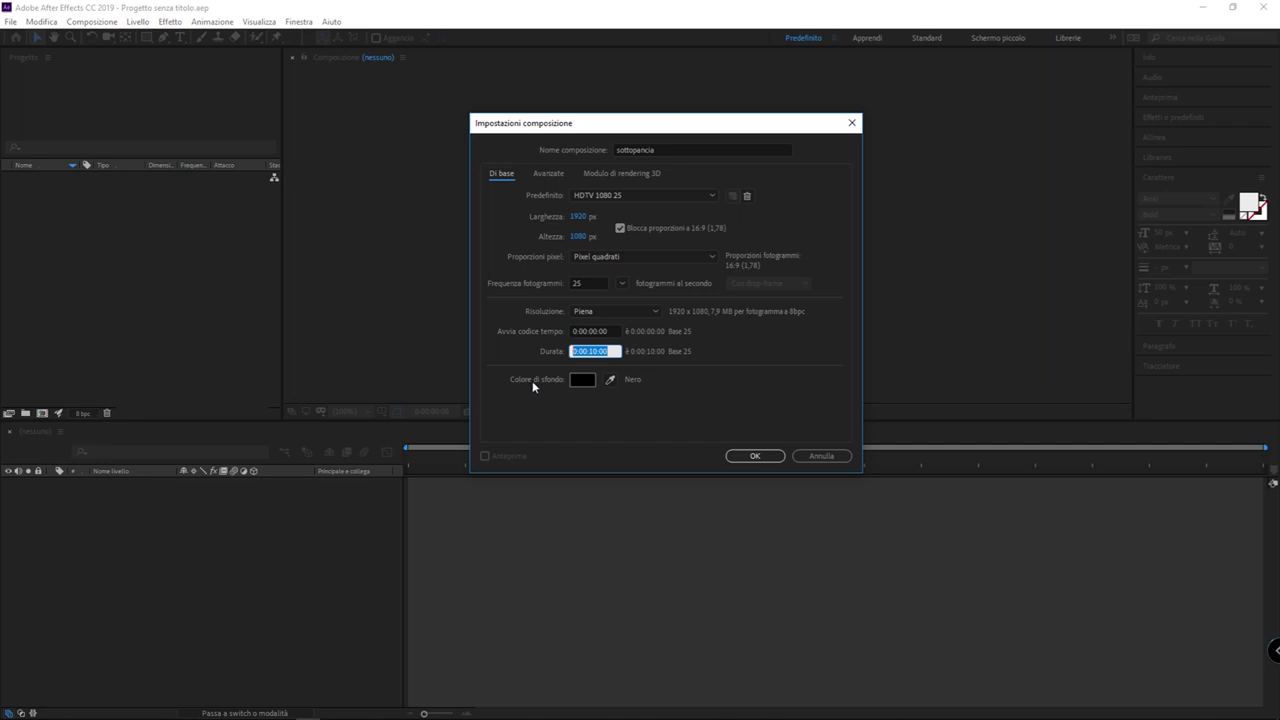
Step: Keep the 10-second duration and create the 1920×1080, 25 fps sottopancia composition
click(613, 351)
click(612, 350)
click(620, 397)
click(755, 456)
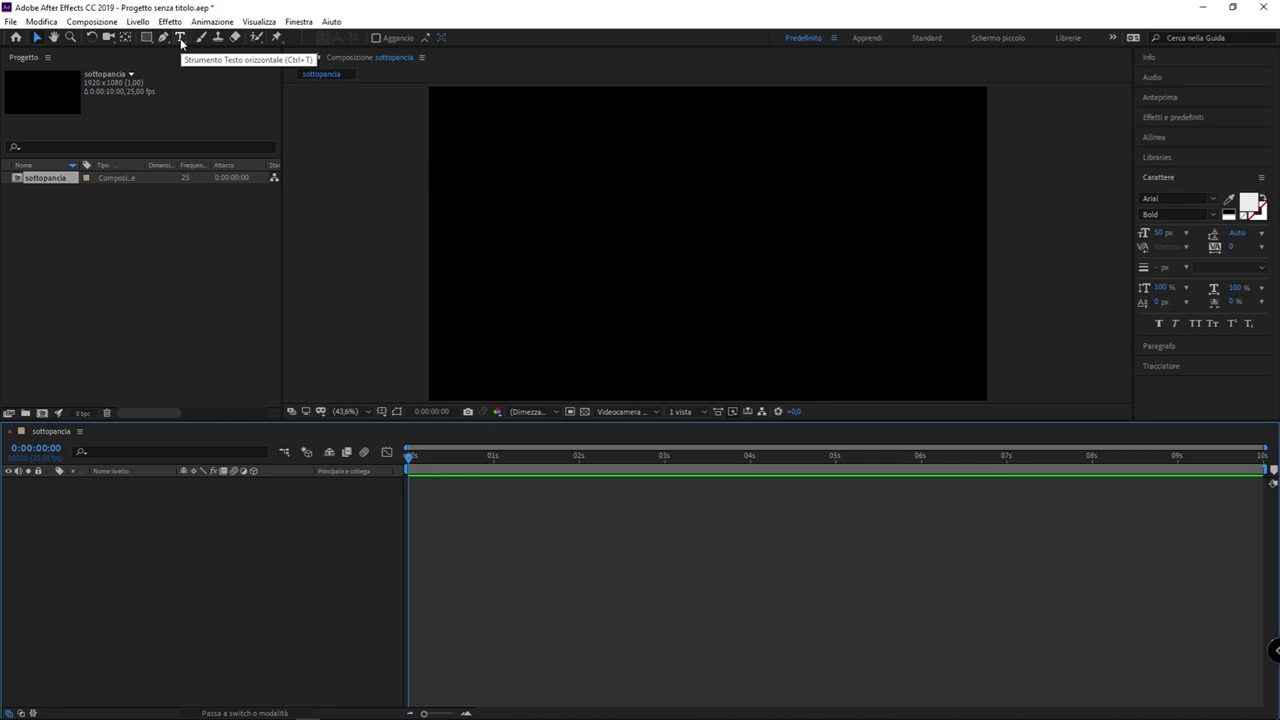
Step: Add a text layer reading 'Nome e Cognome' near the middle of the composition
click(181, 38)
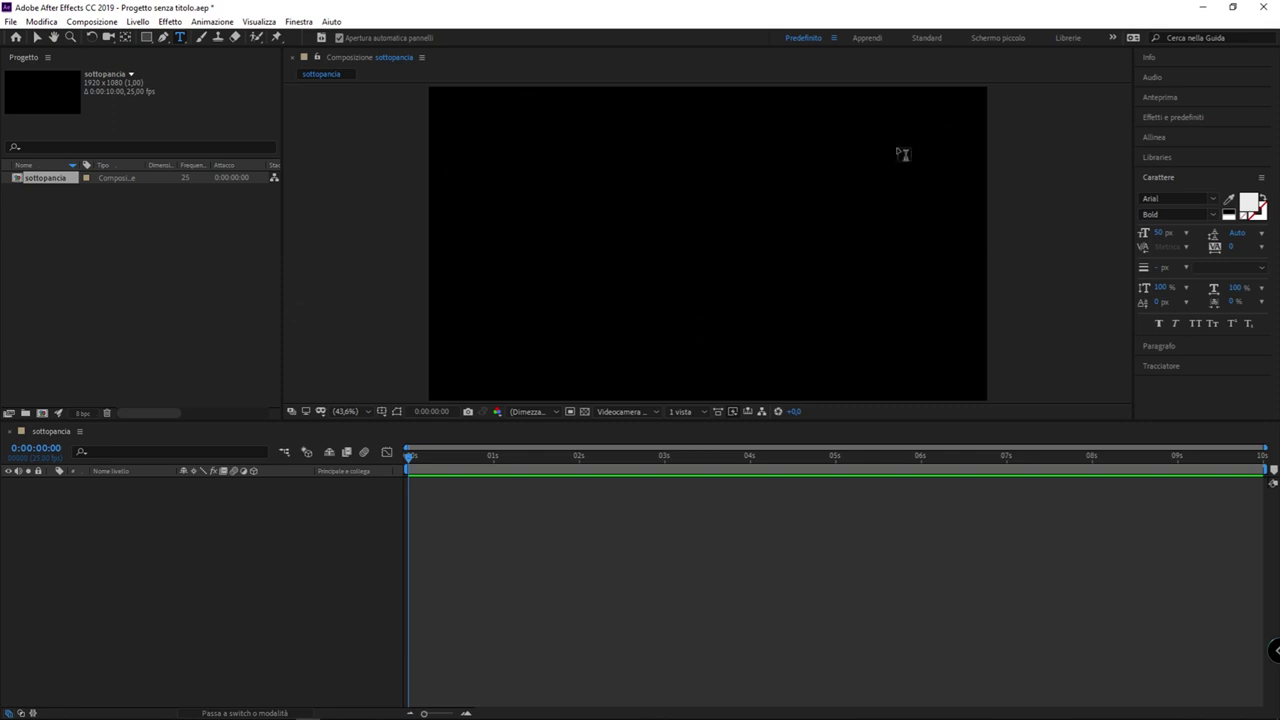
click(538, 247)
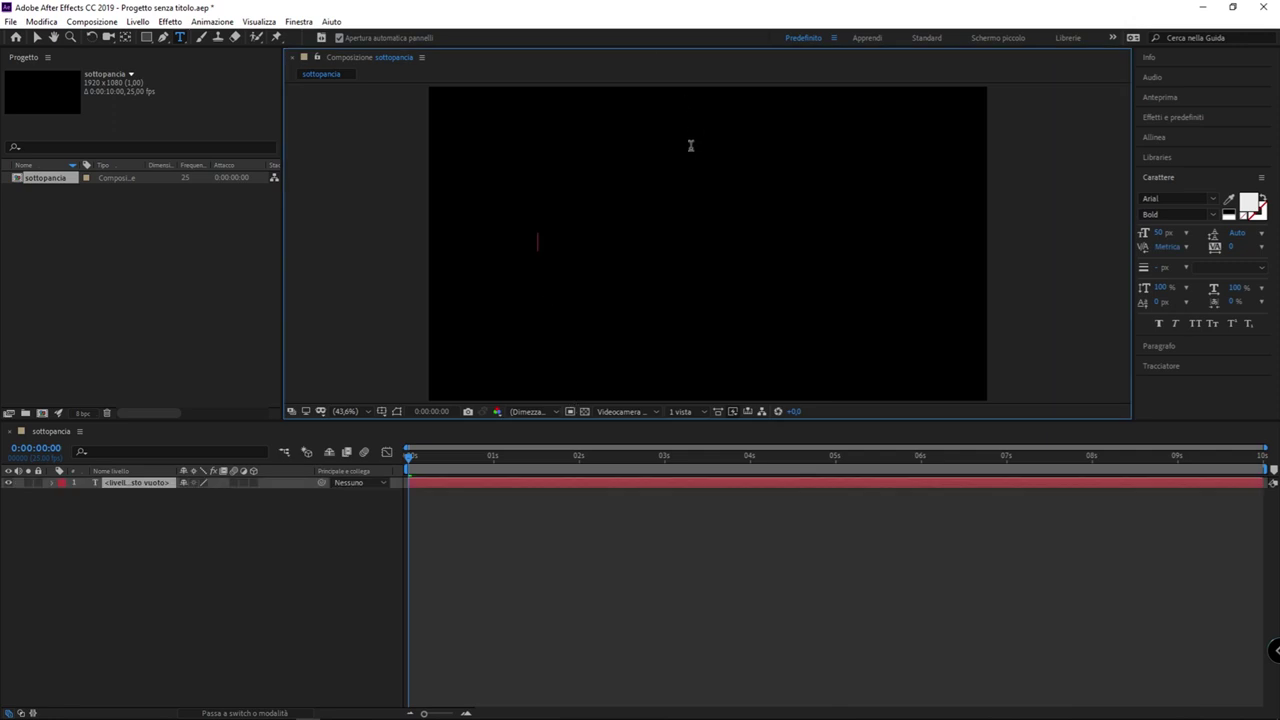
text(Nome e)
text( Cognome)
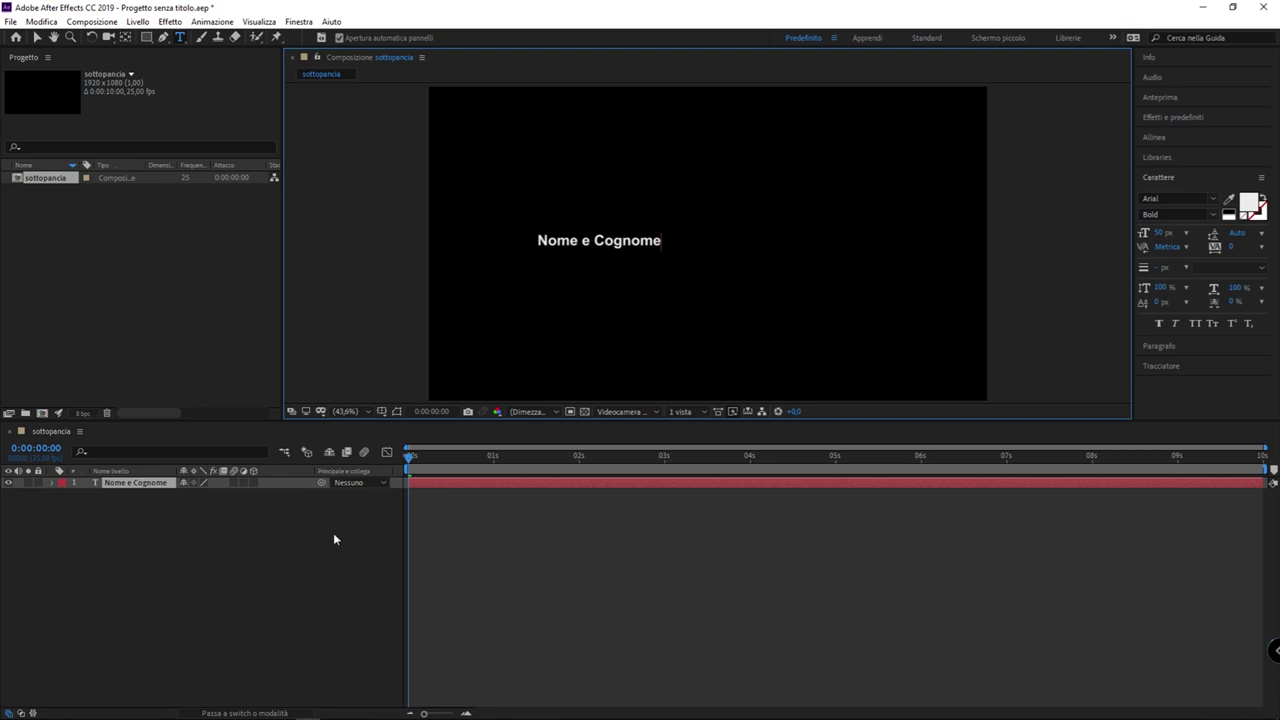
click(109, 481)
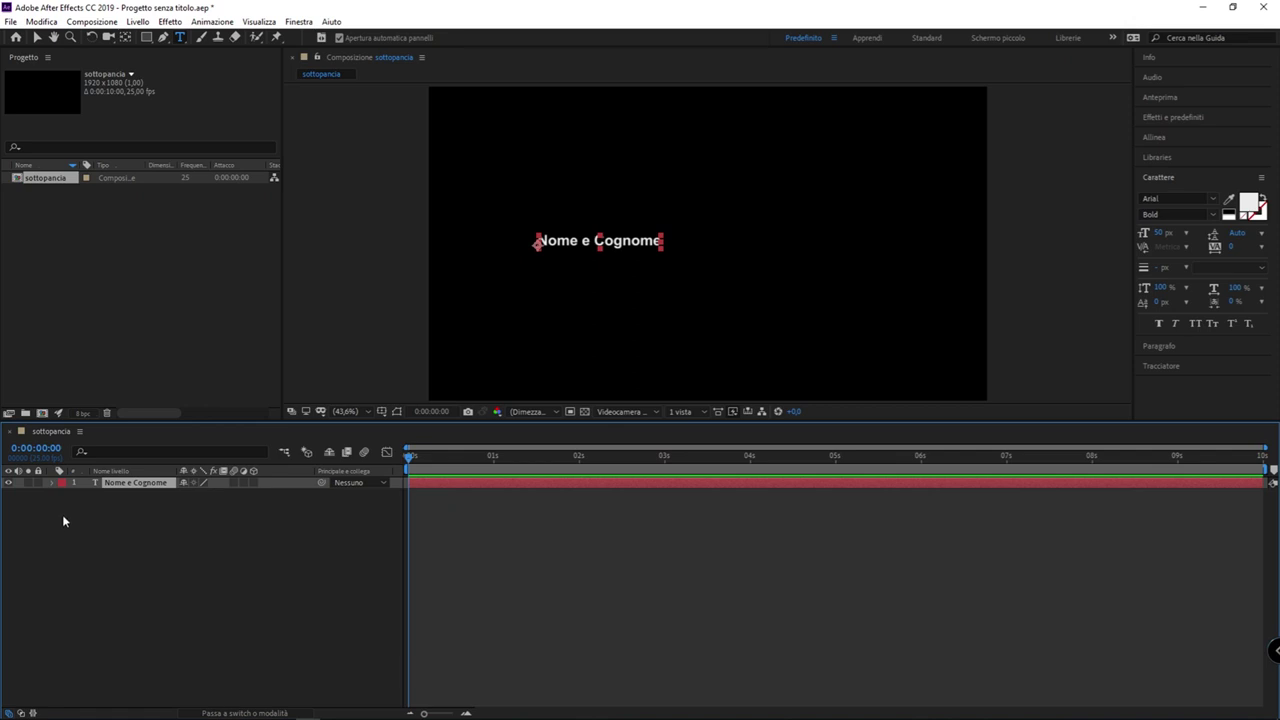
drag(537, 242, 680, 240)
drag(541, 243, 656, 240)
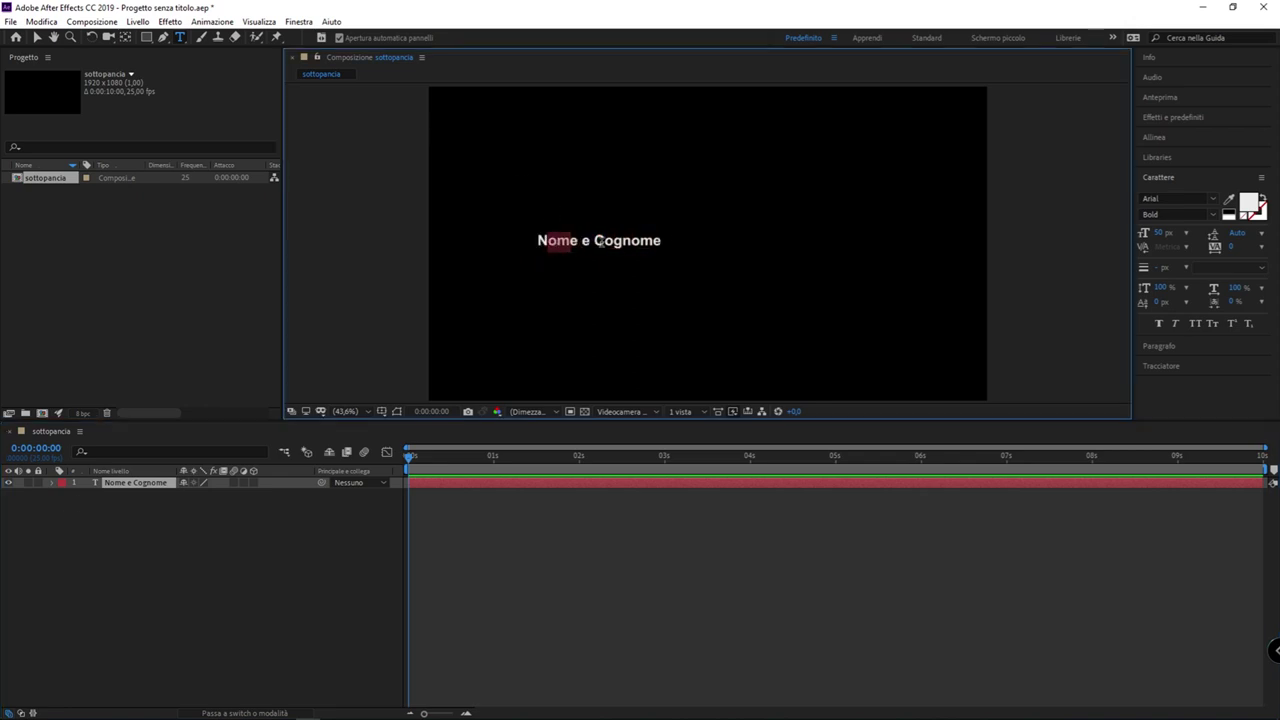
click(619, 239)
drag(547, 243, 666, 240)
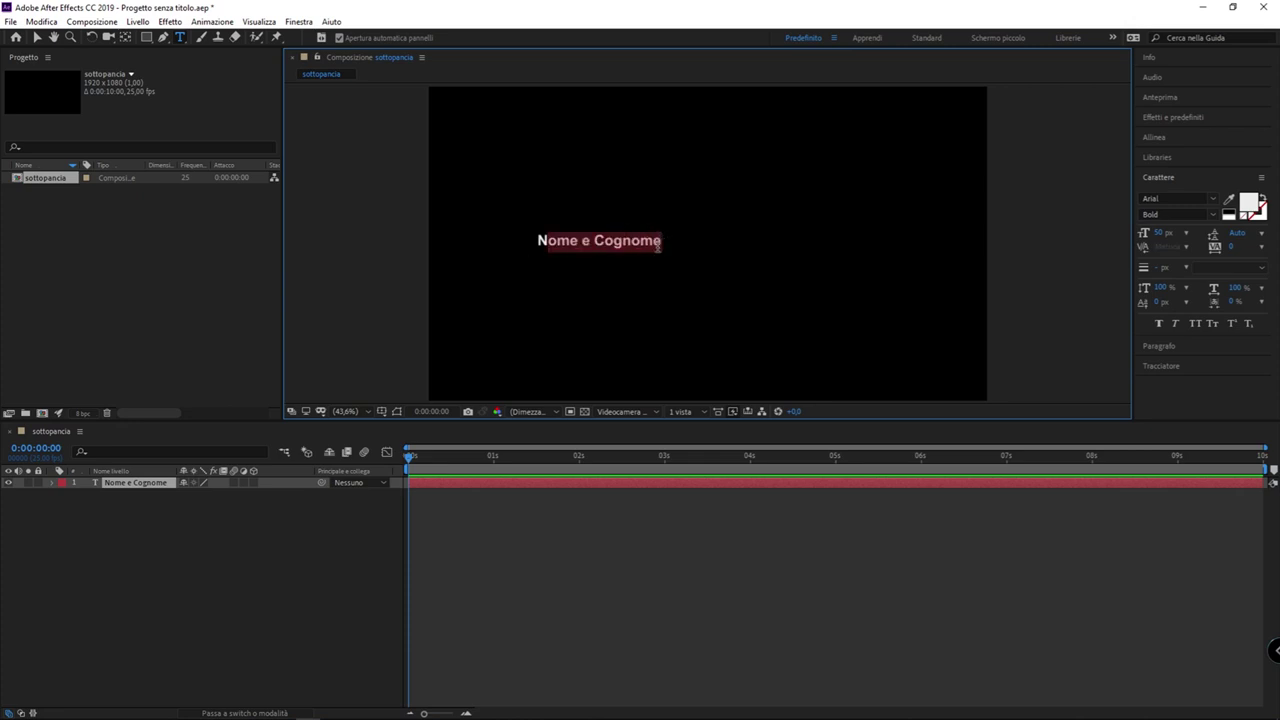
click(625, 240)
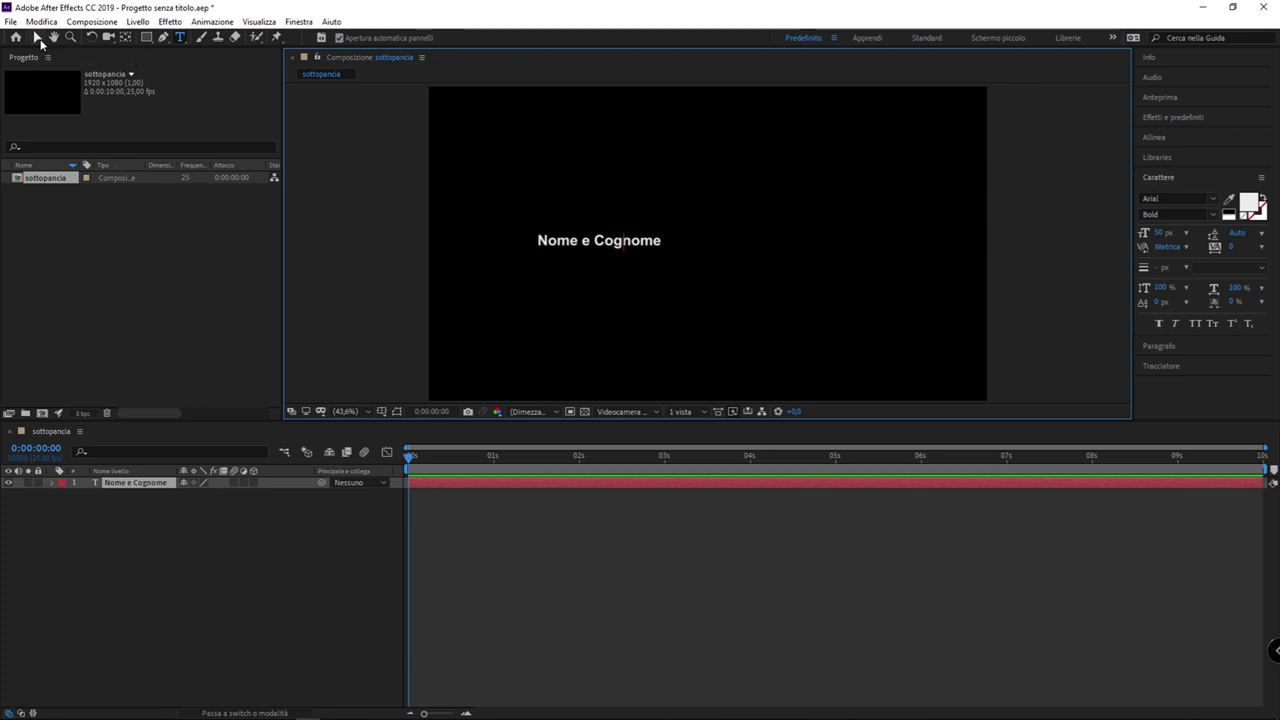
click(37, 37)
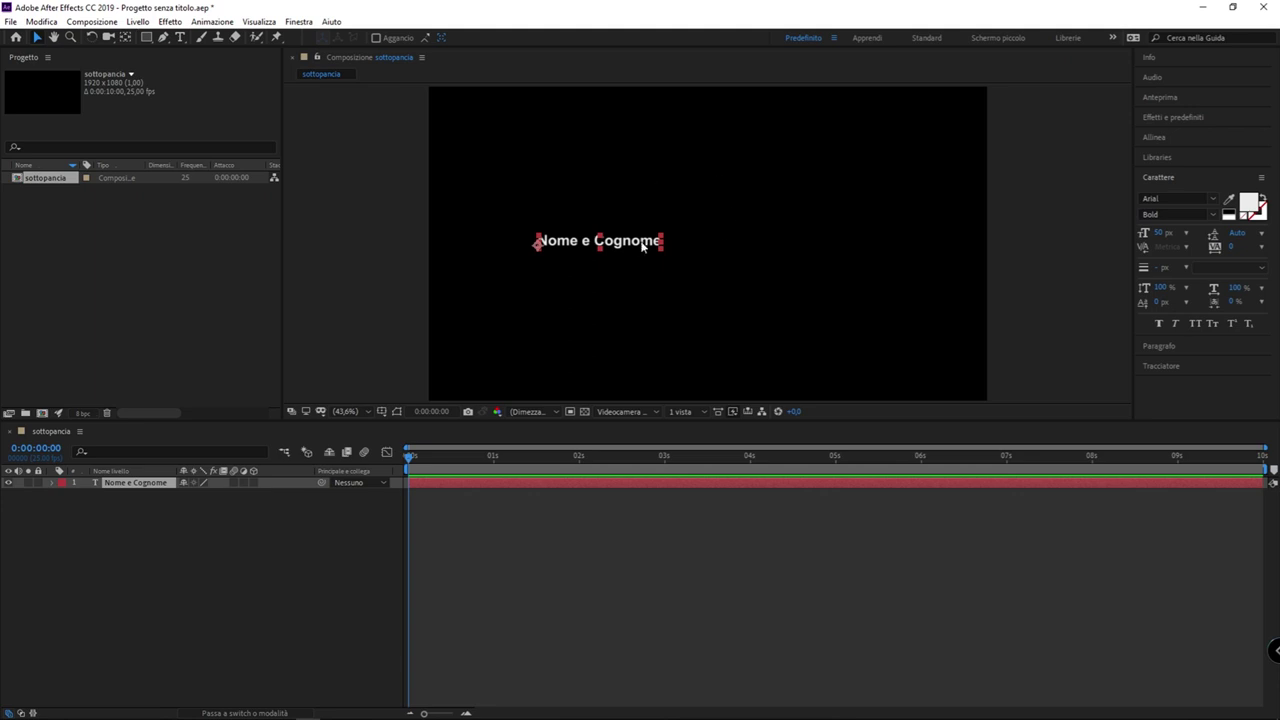
Step: Drag the Nome e Cognome text down to the lower-left of the frame
mouse_move(643, 246)
mouse_down()
mouse_move(636, 314)
mouse_move(623, 192)
mouse_move(537, 102)
mouse_move(728, 337)
mouse_move(608, 215)
mouse_move(610, 384)
mouse_move(616, 357)
mouse_move(512, 364)
mouse_up()
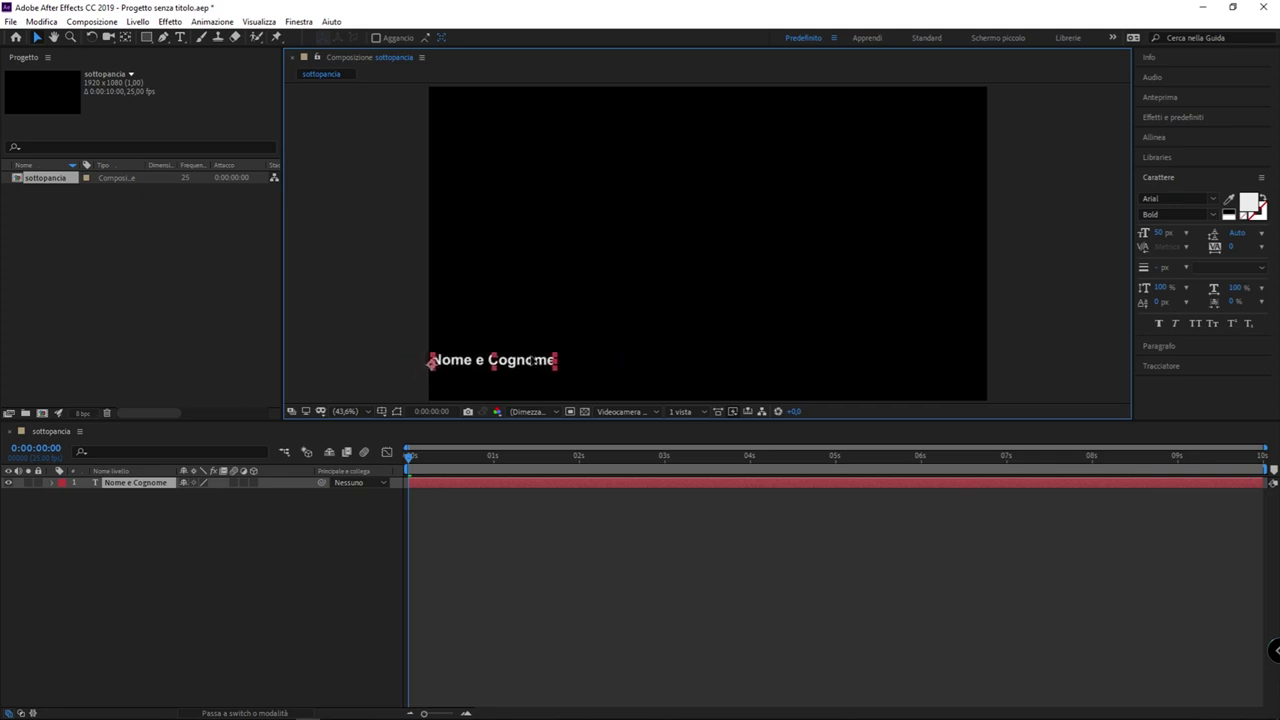
mouse_move(512, 364)
mouse_down()
mouse_move(918, 360)
mouse_move(640, 364)
mouse_move(620, 210)
mouse_move(650, 362)
mouse_move(632, 226)
mouse_move(640, 241)
mouse_move(530, 392)
mouse_move(520, 367)
mouse_move(525, 392)
mouse_move(522, 363)
mouse_move(530, 394)
mouse_move(542, 371)
mouse_move(529, 368)
mouse_move(542, 393)
mouse_move(655, 198)
mouse_move(584, 346)
mouse_move(812, 260)
mouse_move(712, 222)
mouse_move(604, 336)
mouse_move(555, 344)
mouse_up()
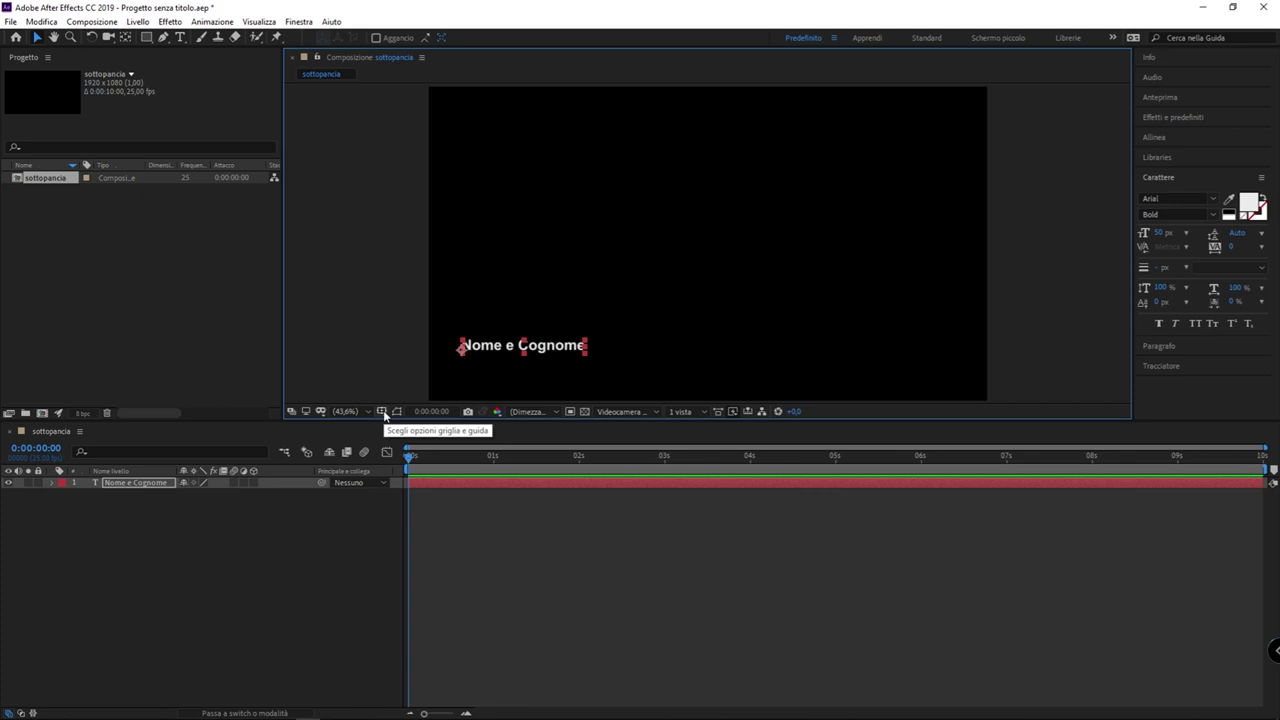
Step: Turn on the title/action safe guides and fit the name text inside the title-safe margin
click(384, 415)
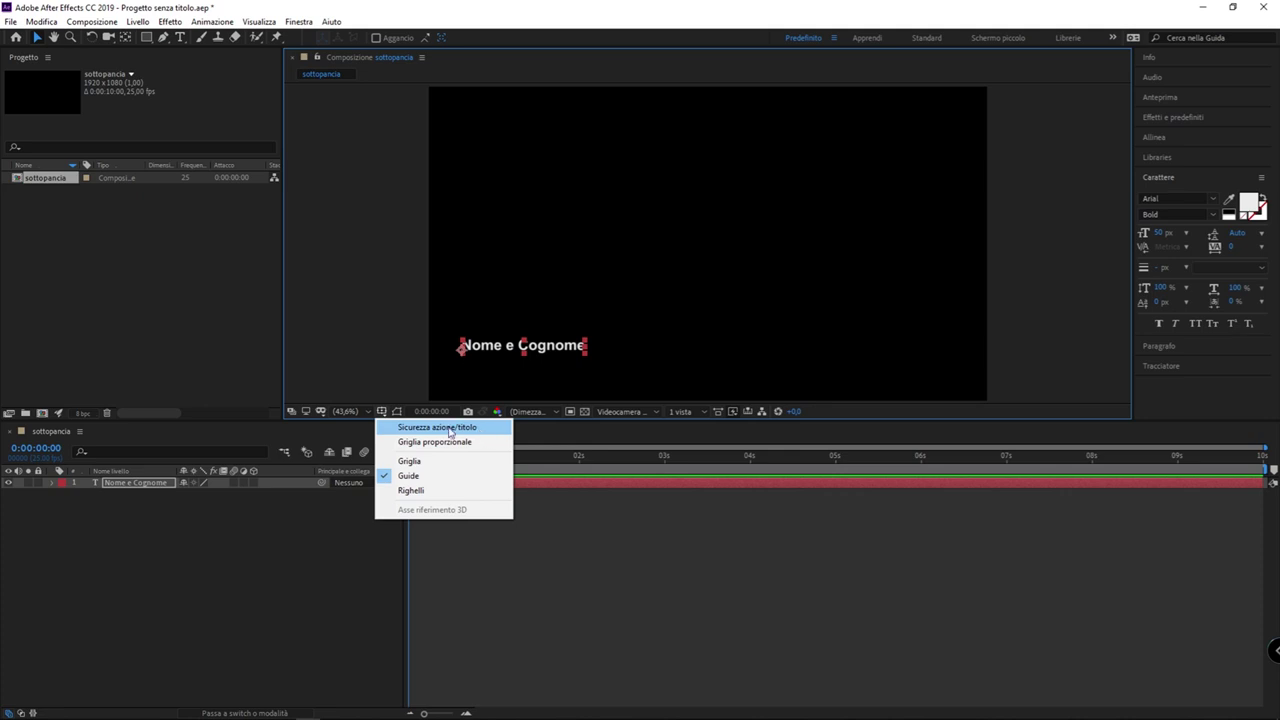
click(430, 428)
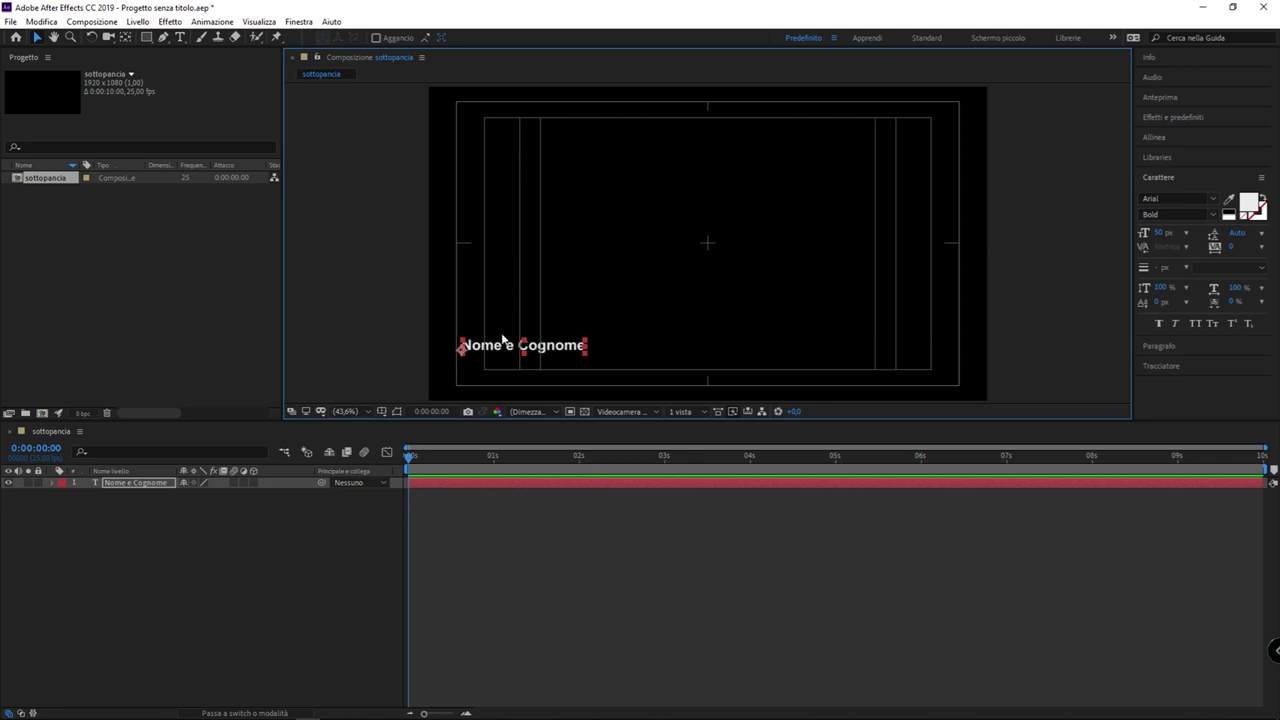
mouse_move(499, 346)
mouse_down()
mouse_move(528, 107)
mouse_move(905, 145)
mouse_move(523, 143)
mouse_move(525, 362)
mouse_move(526, 337)
mouse_up()
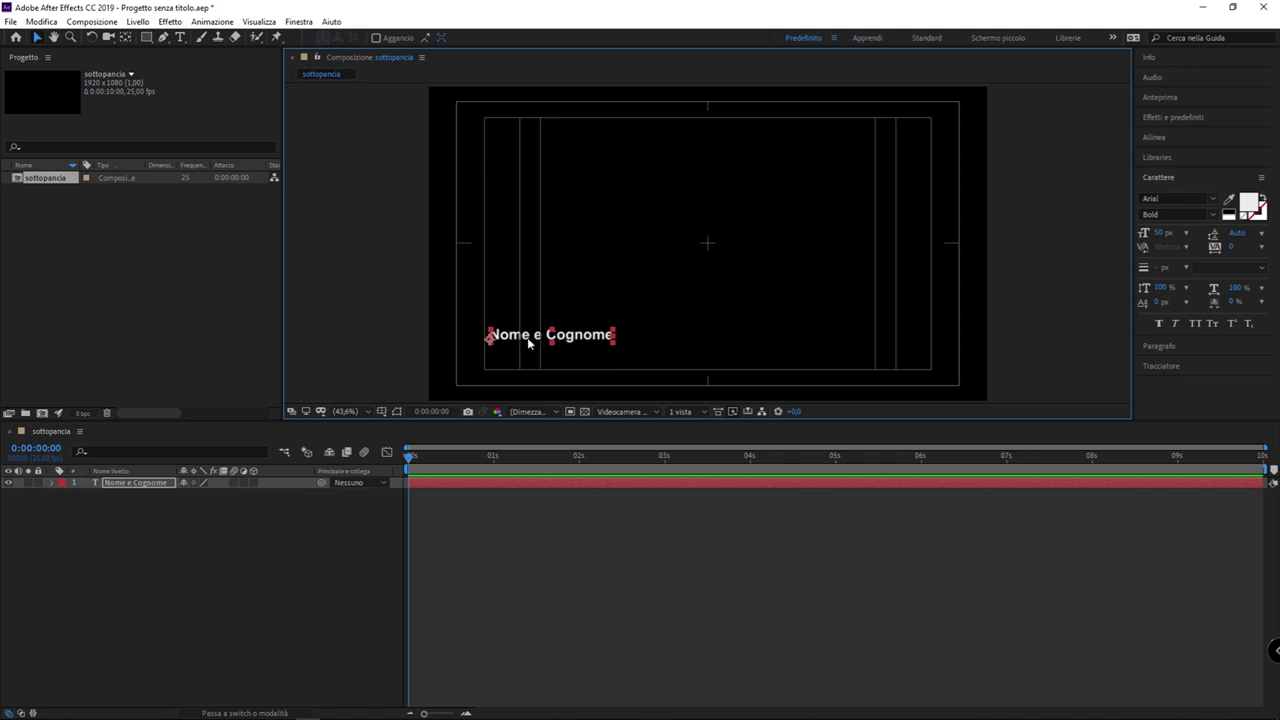
Step: Nudge the Nome e Cognome text up slightly and check its text
key(Up)
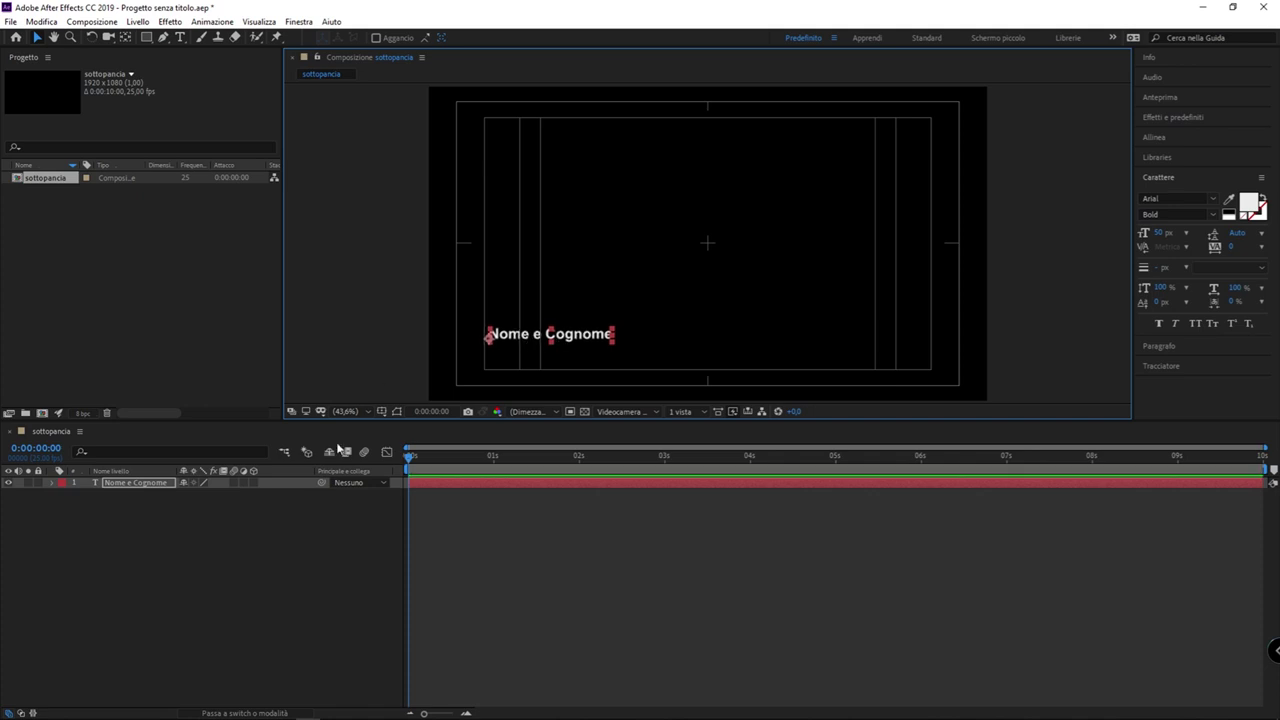
click(316, 599)
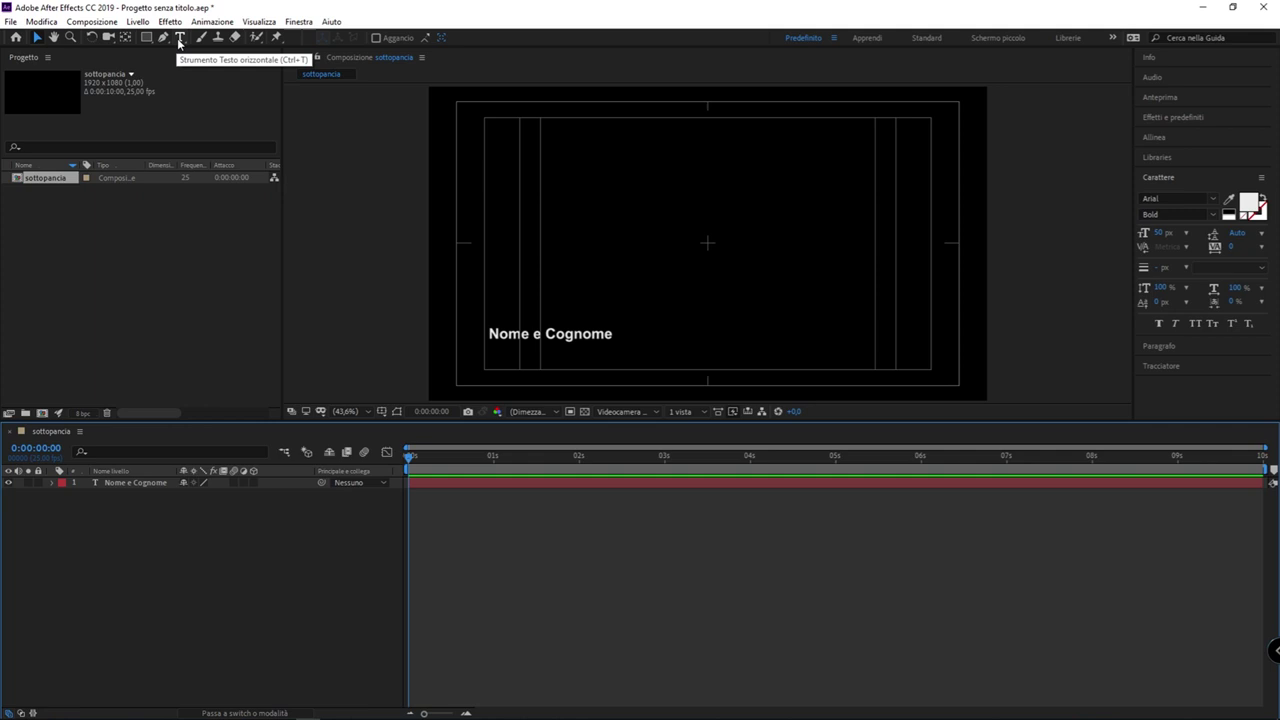
click(179, 38)
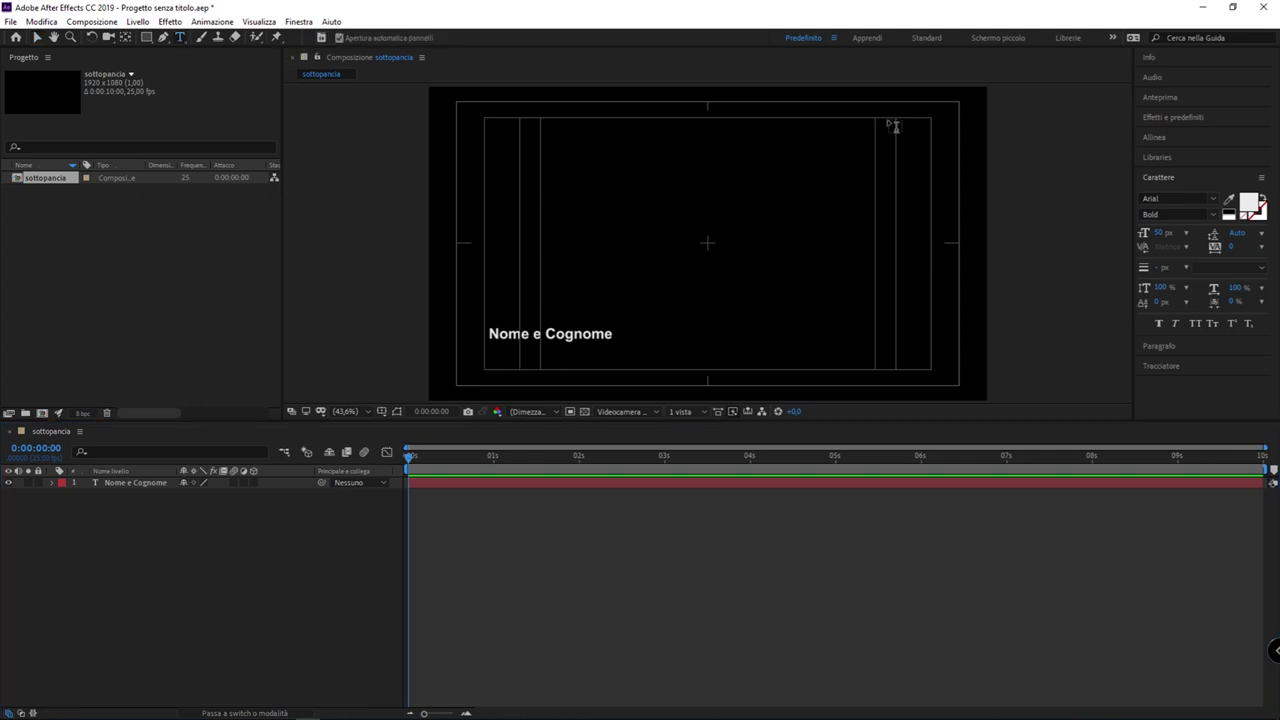
click(602, 342)
key(Escape)
Step: Duplicate the Nome e Cognome layer with Ctrl+D to create Nome e Cognome 2
click(139, 483)
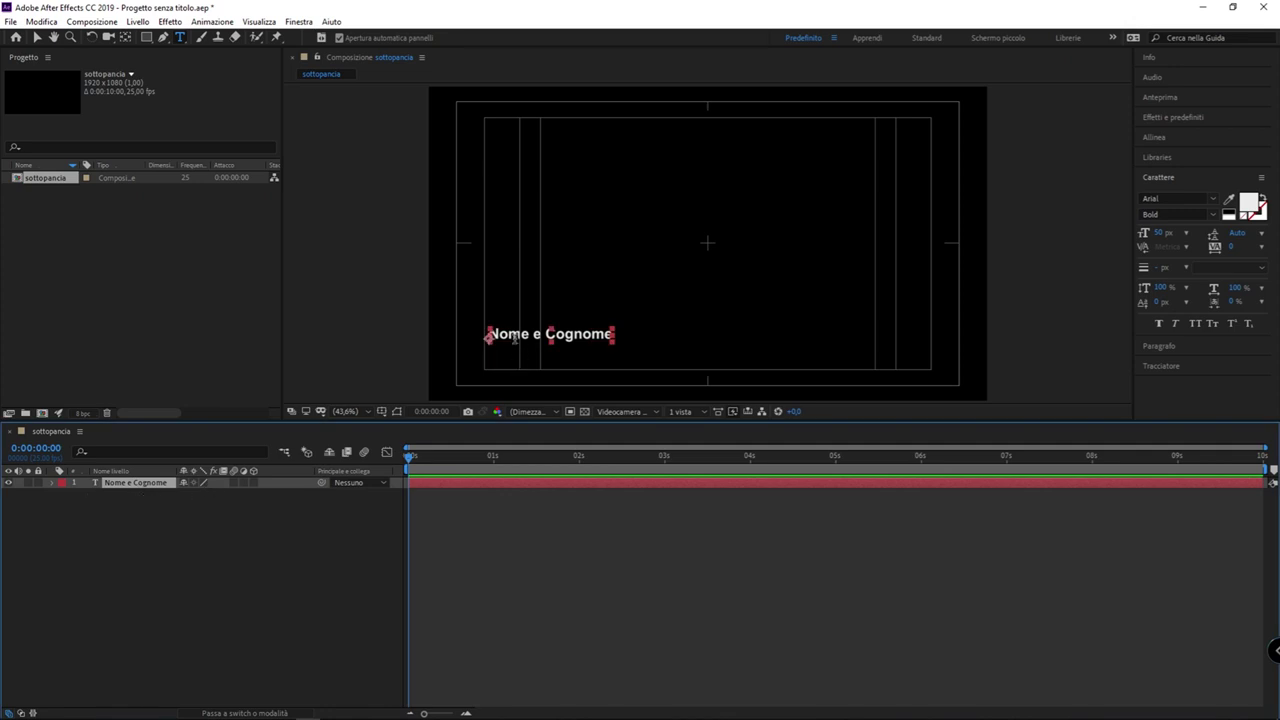
key(v)
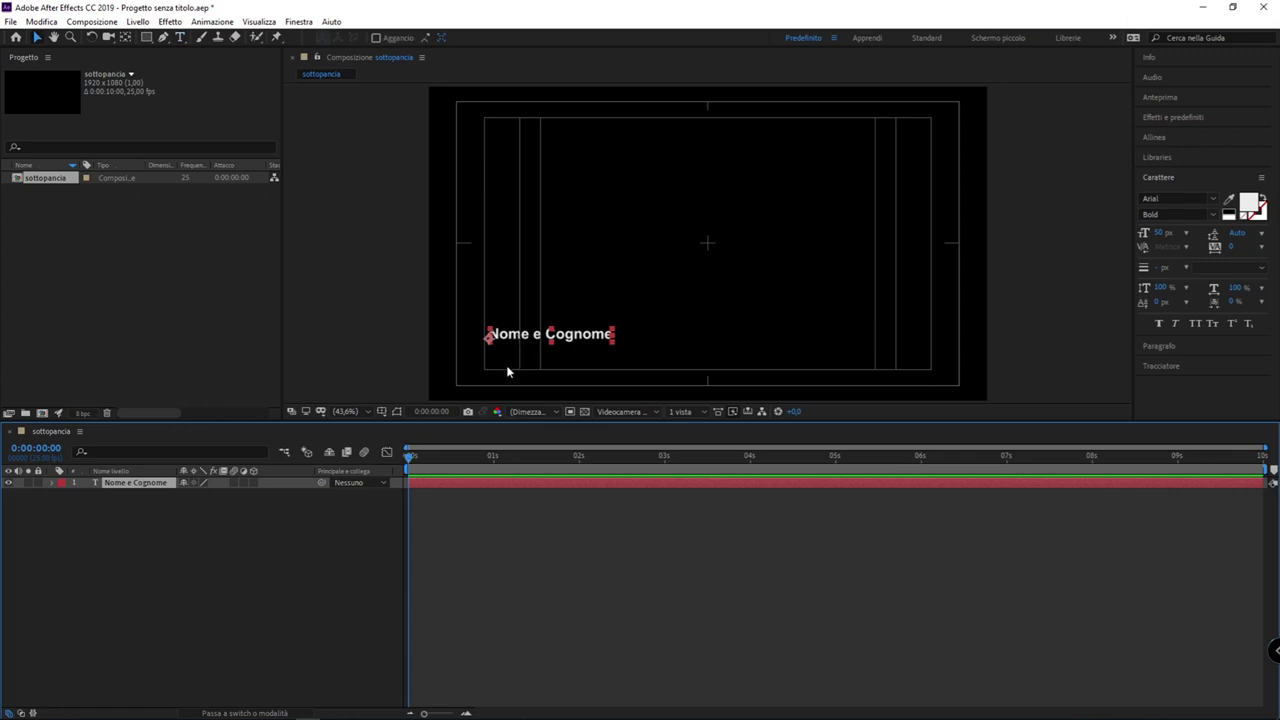
click(146, 538)
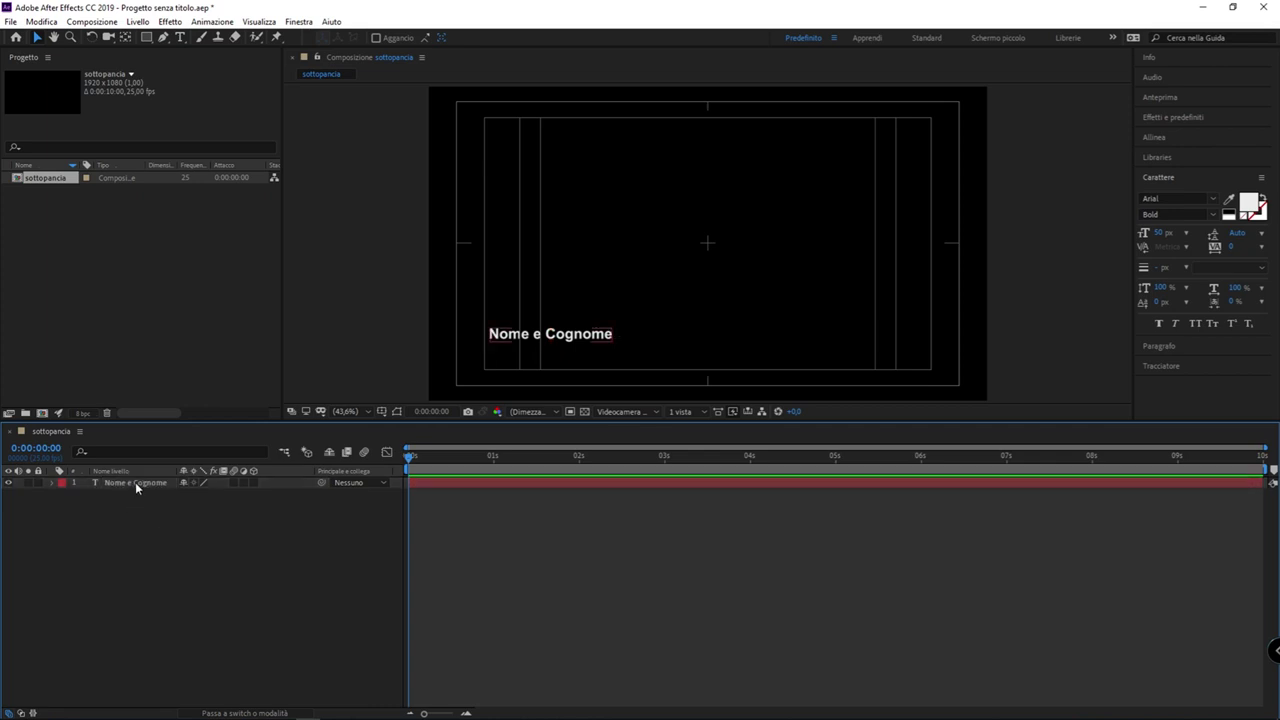
click(135, 482)
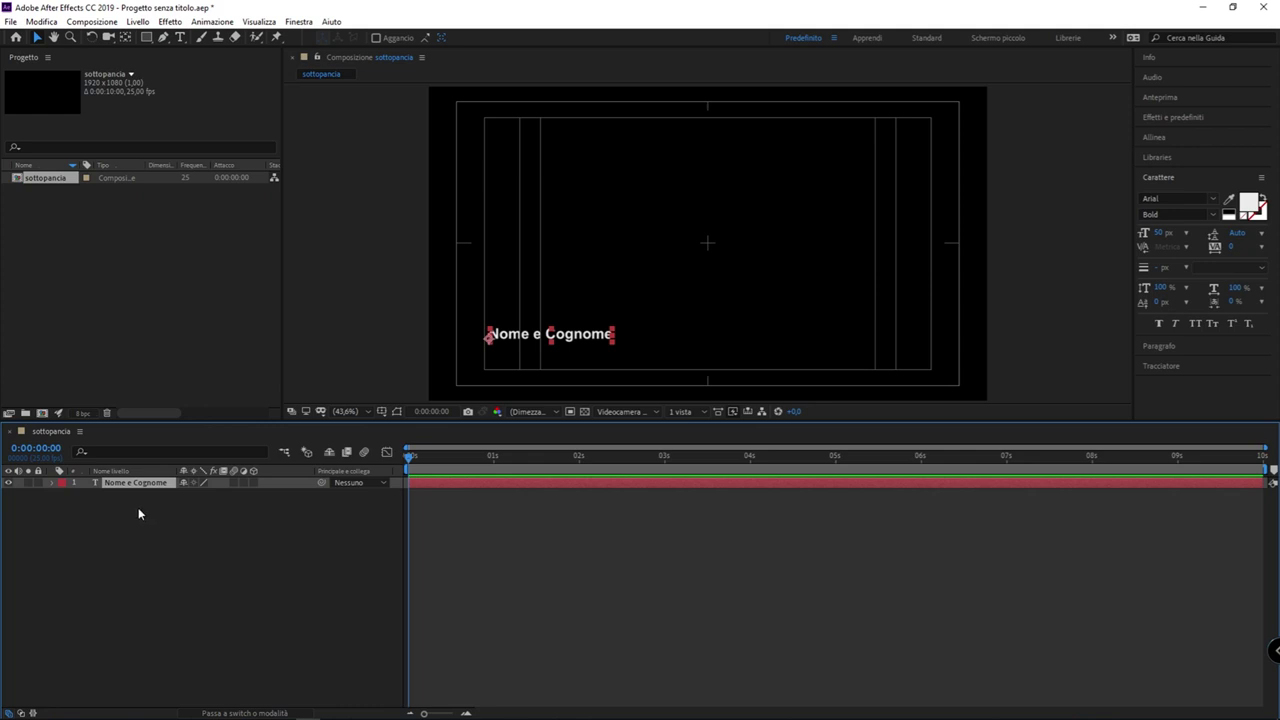
key(ctrl+d)
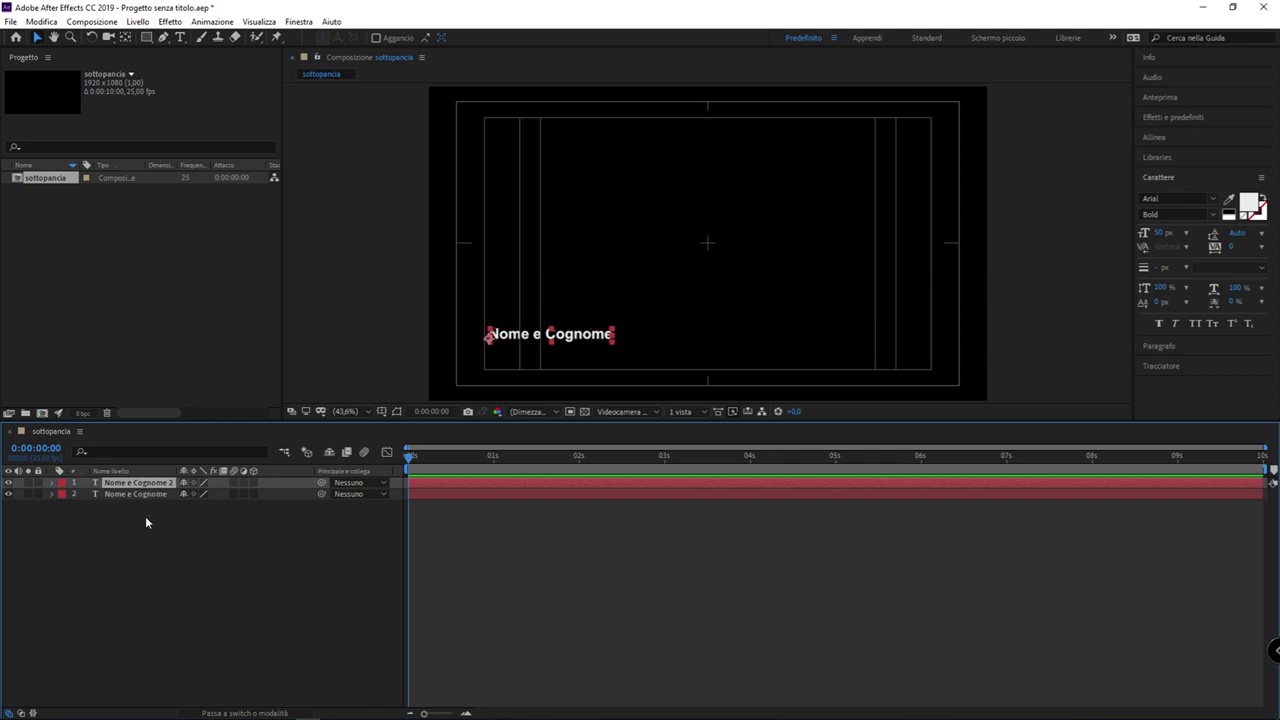
key(ctrl+z)
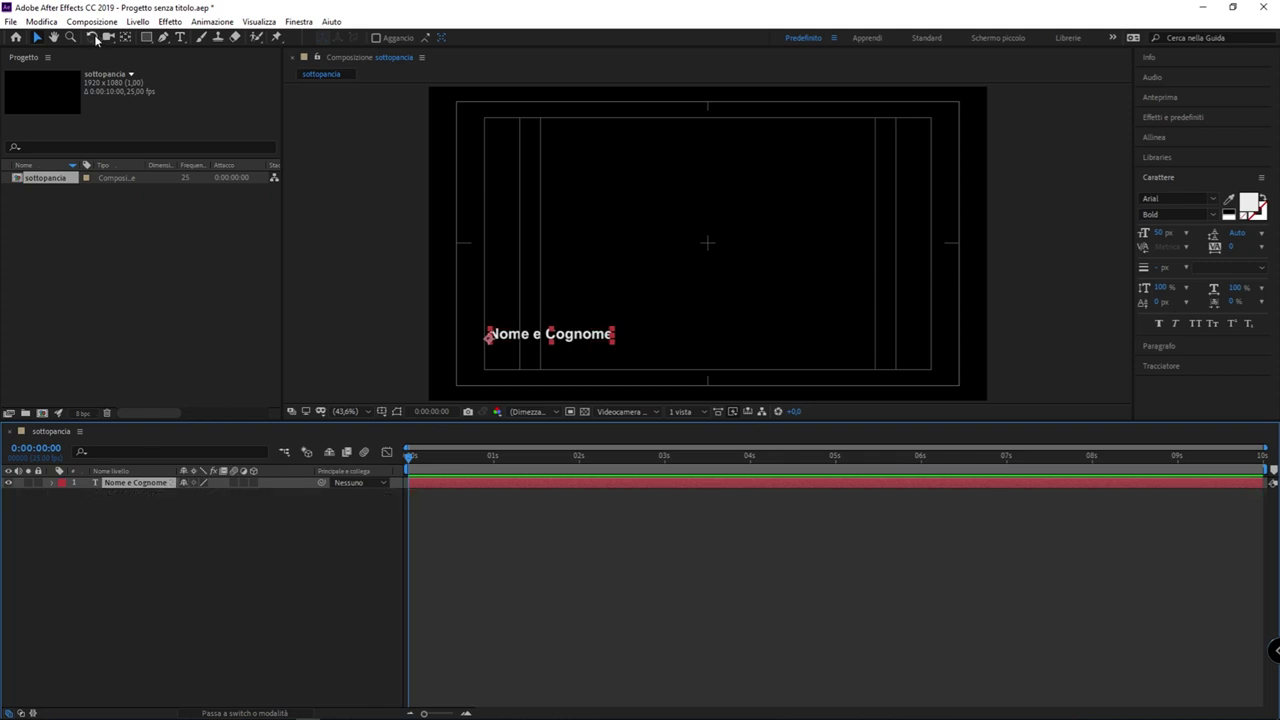
click(41, 22)
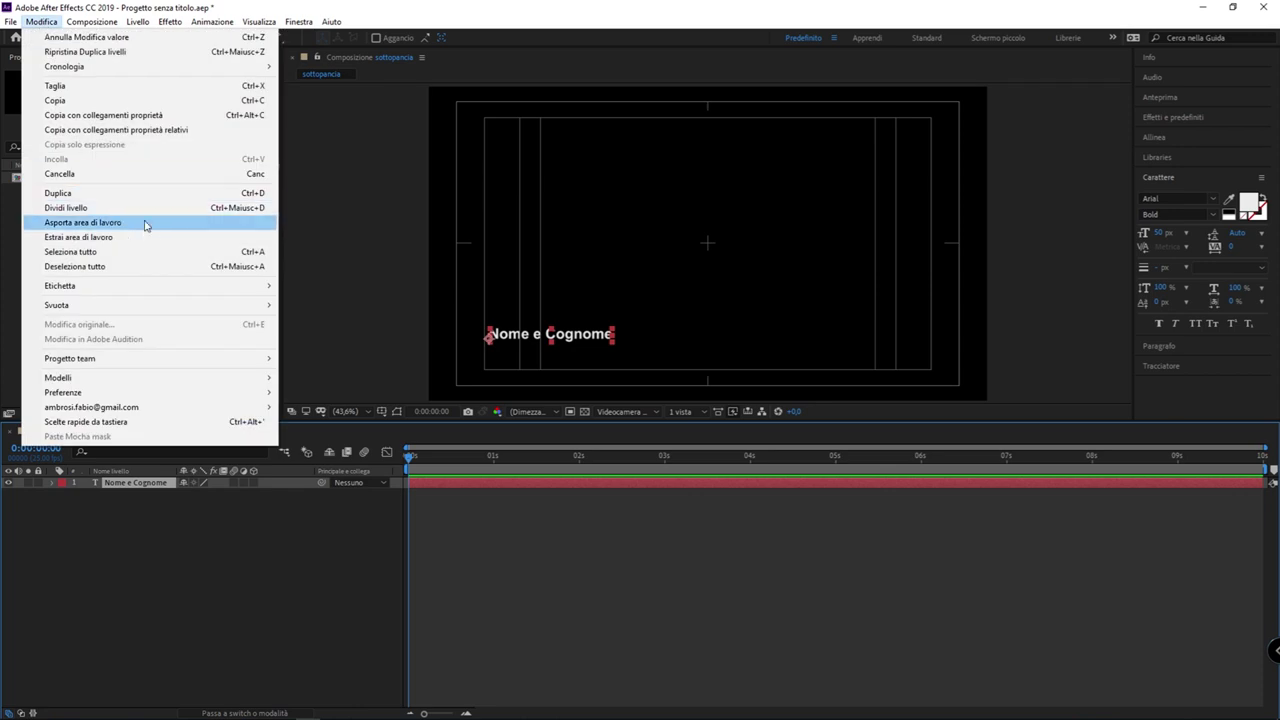
click(256, 198)
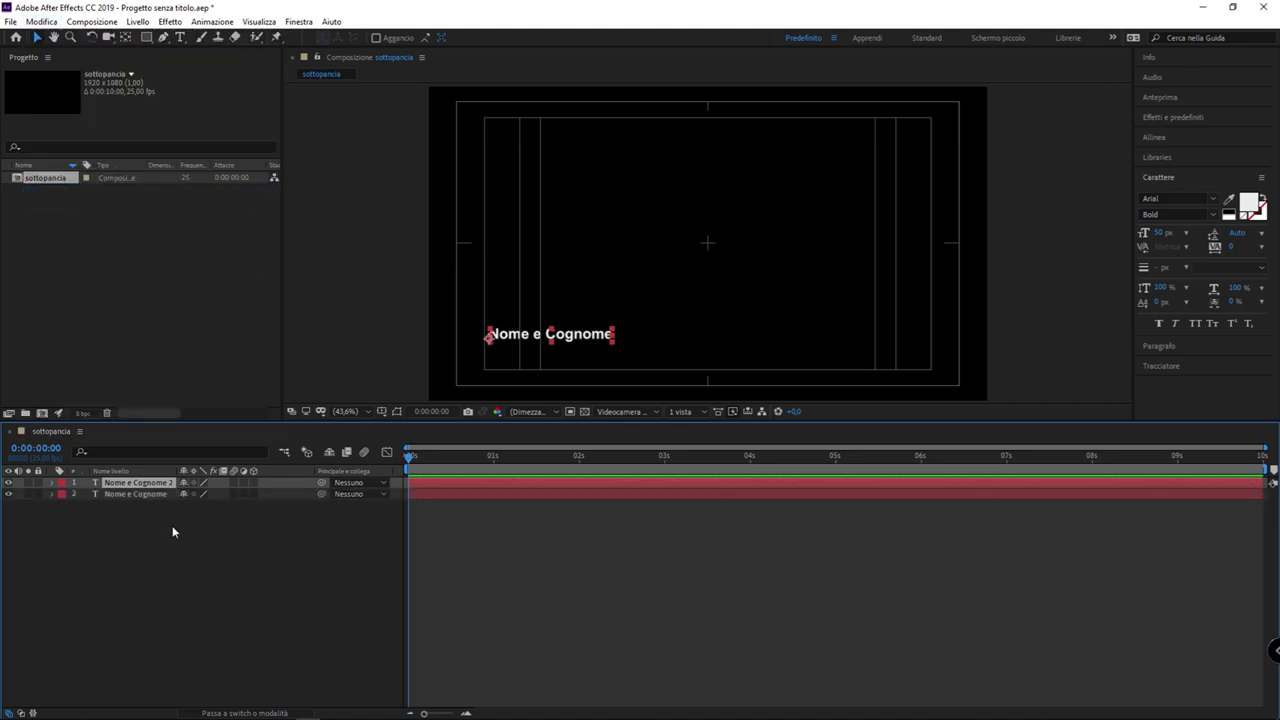
click(146, 507)
click(150, 482)
Step: Drag the Nome e Cognome 2 copy down so it sits just beneath the original name line
drag(517, 338, 518, 341)
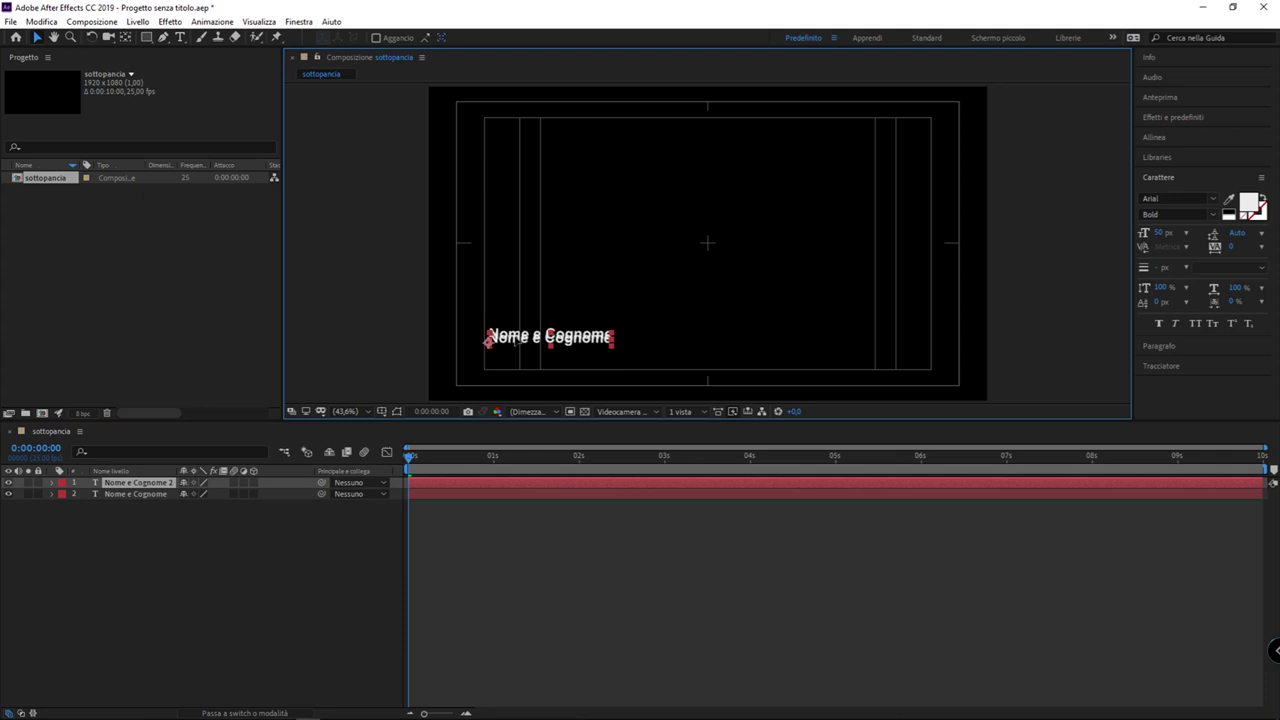
drag(514, 340, 515, 341)
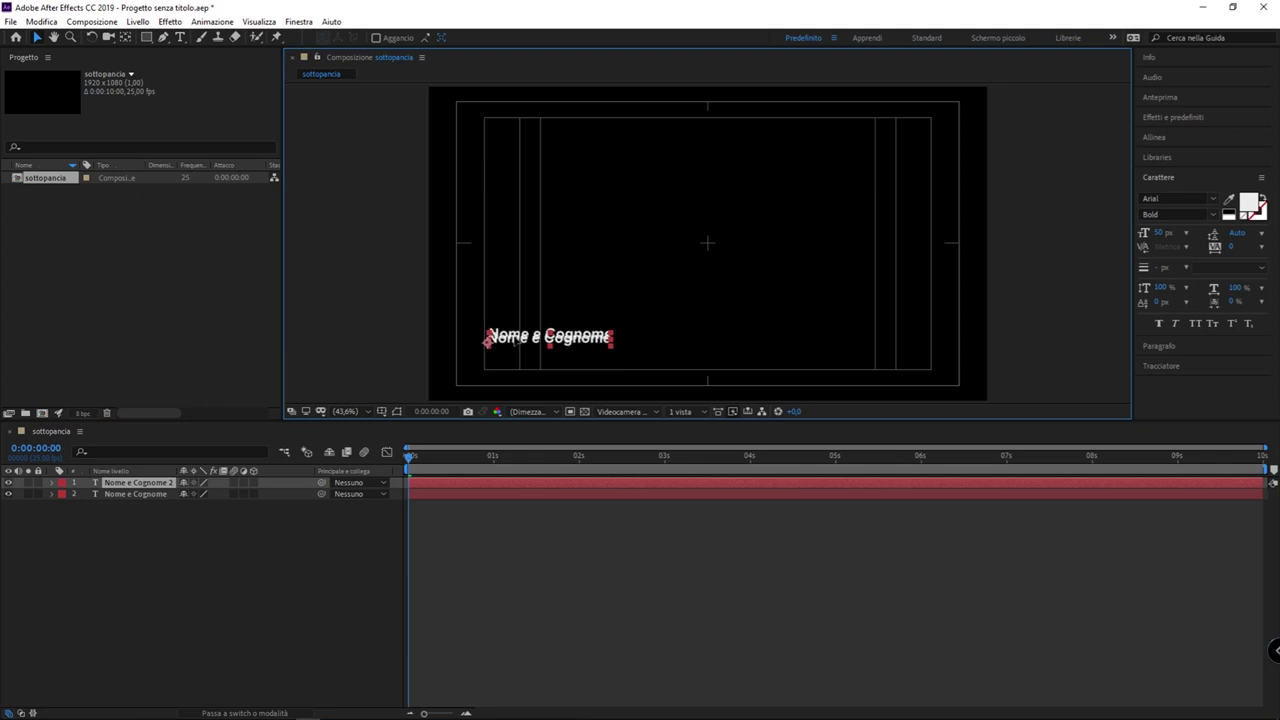
drag(514, 341, 510, 354)
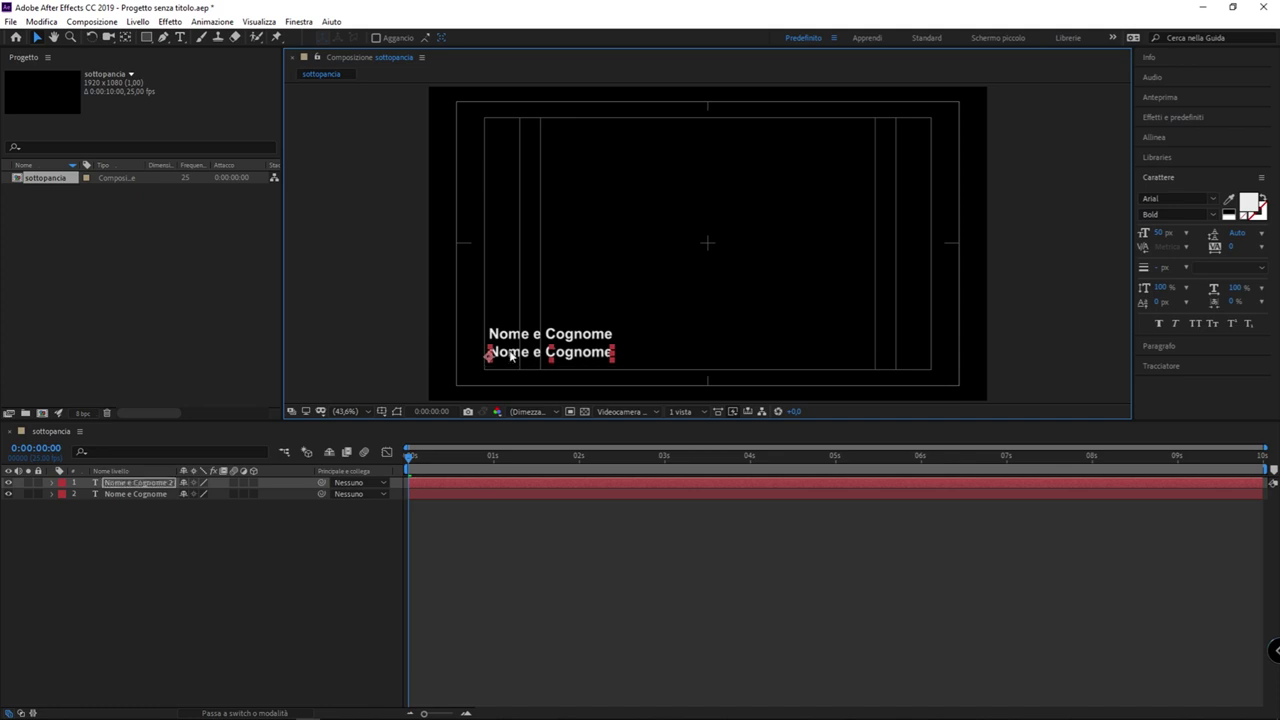
click(327, 529)
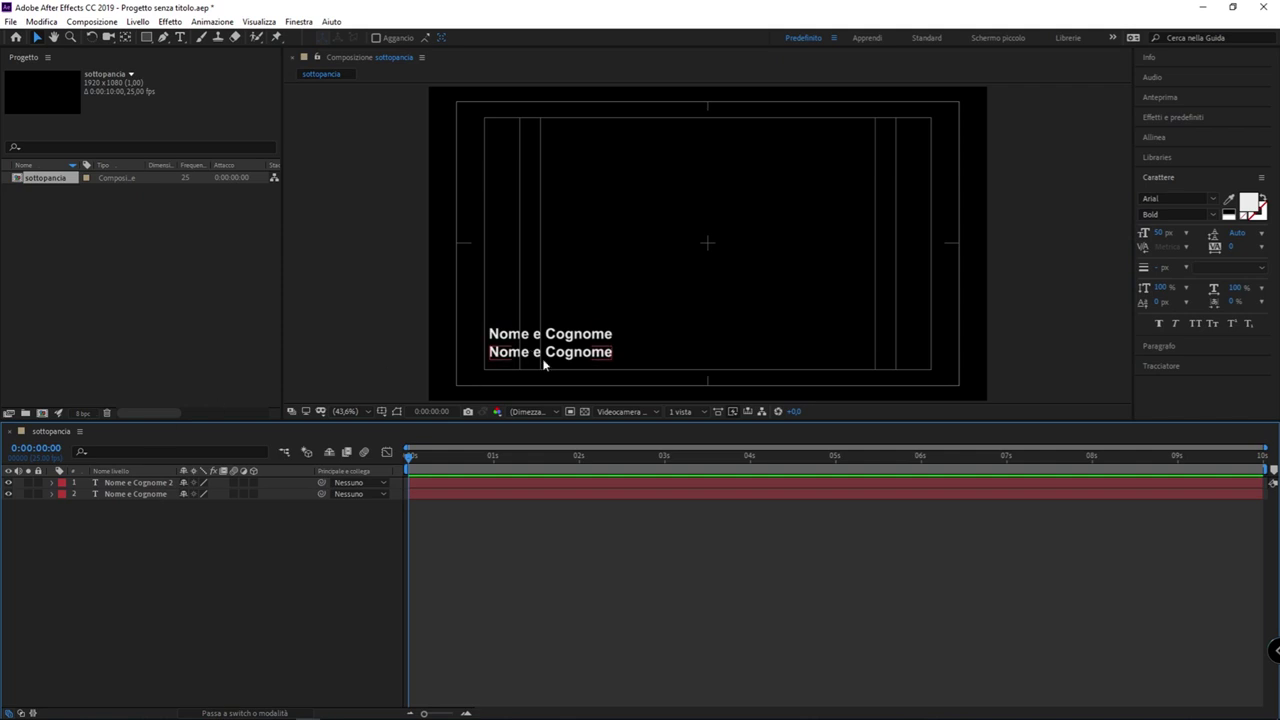
Step: Replace the lower duplicate line's text with 'qualifica', fixing typos, and commit the edit
double_click(542, 351)
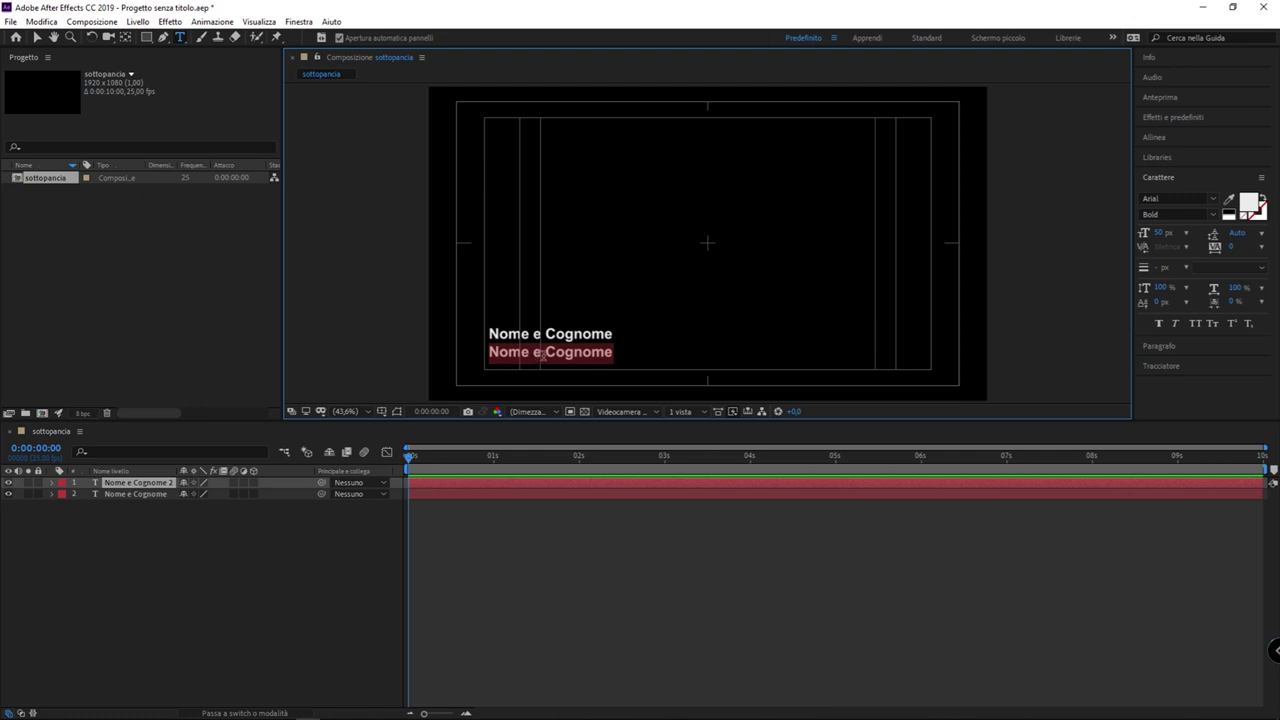
text(Qu)
key(BackSpace)
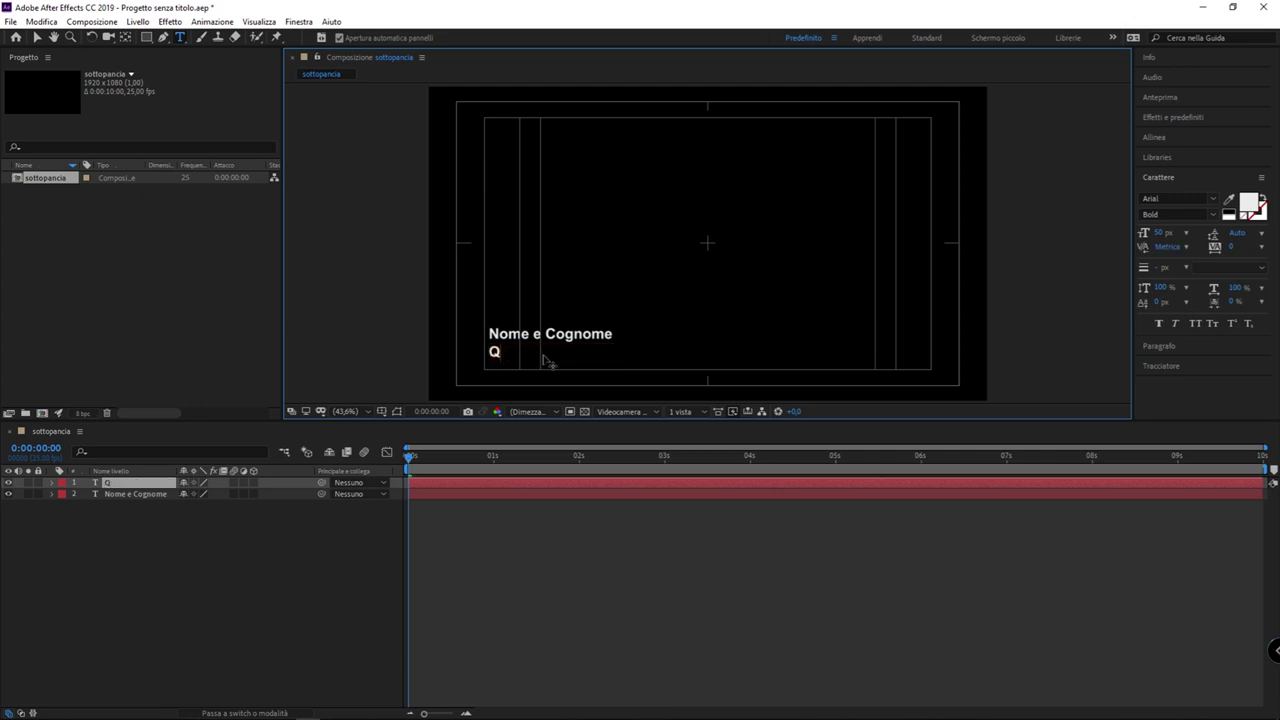
key(BackSpace)
text(qualf)
key(BackSpace)
text(fica)
click(266, 568)
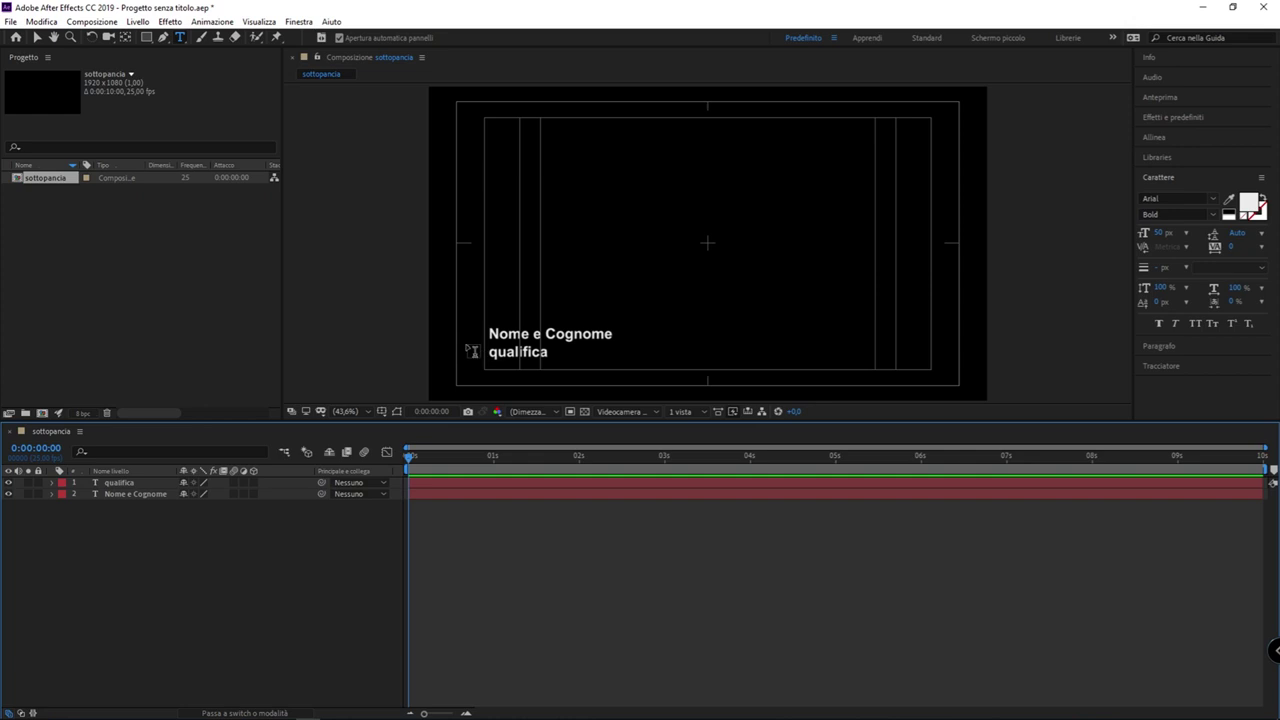
Step: Exit text editing and shift the qualifica line slightly lower beneath the name
double_click(514, 336)
click(492, 358)
key(Escape)
click(37, 40)
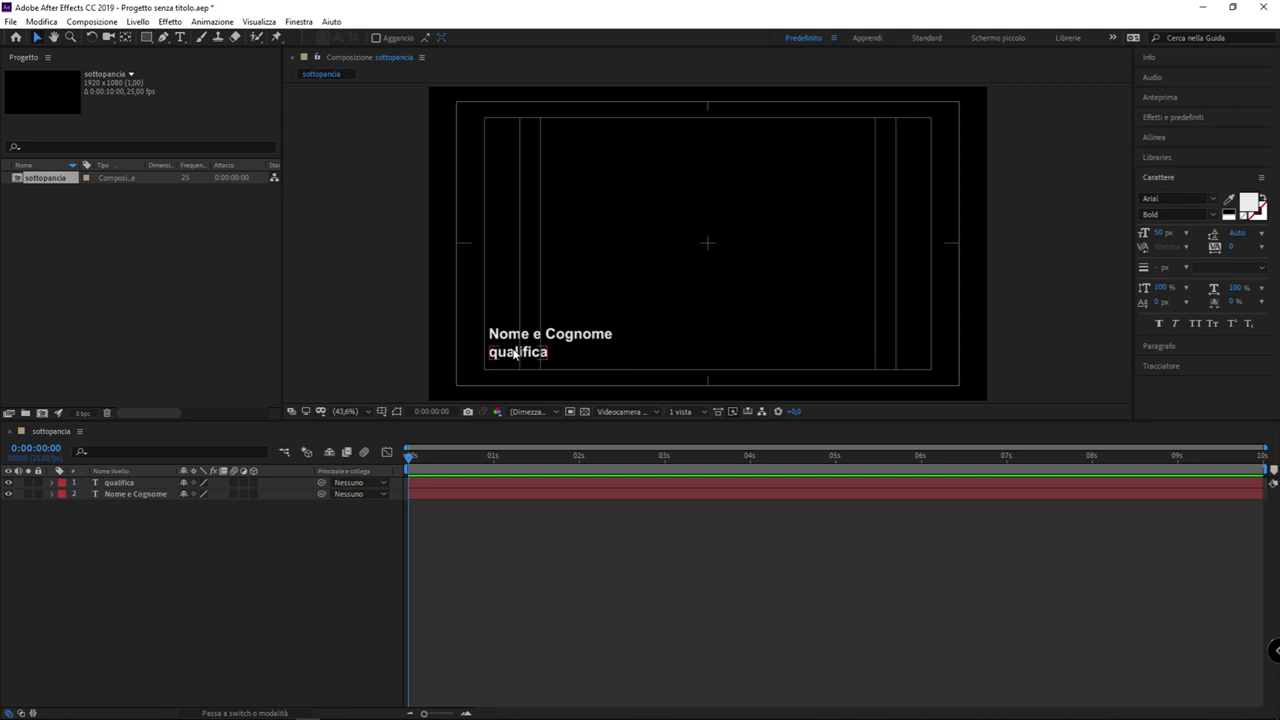
click(515, 354)
key(Down)
key(Down)
key(Down)
key(Down)
key(Down)
key(Down)
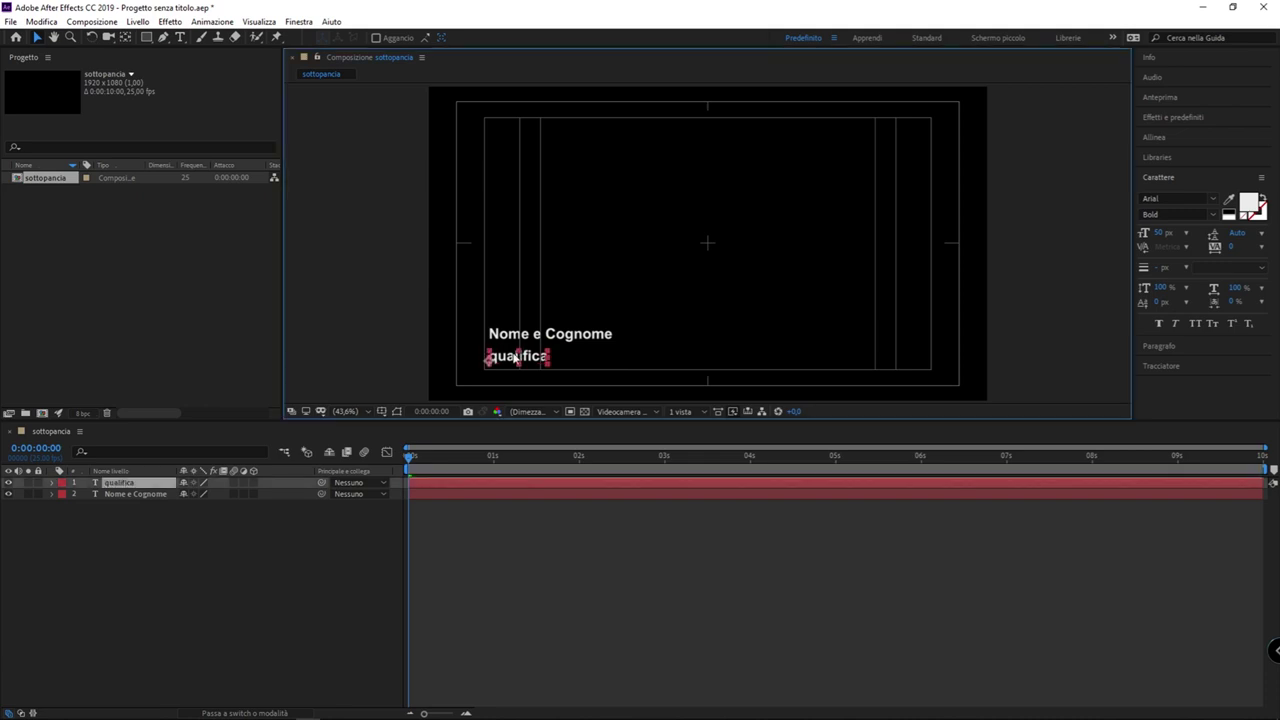
key(Up)
key(Up)
key(Up)
drag(516, 355, 518, 361)
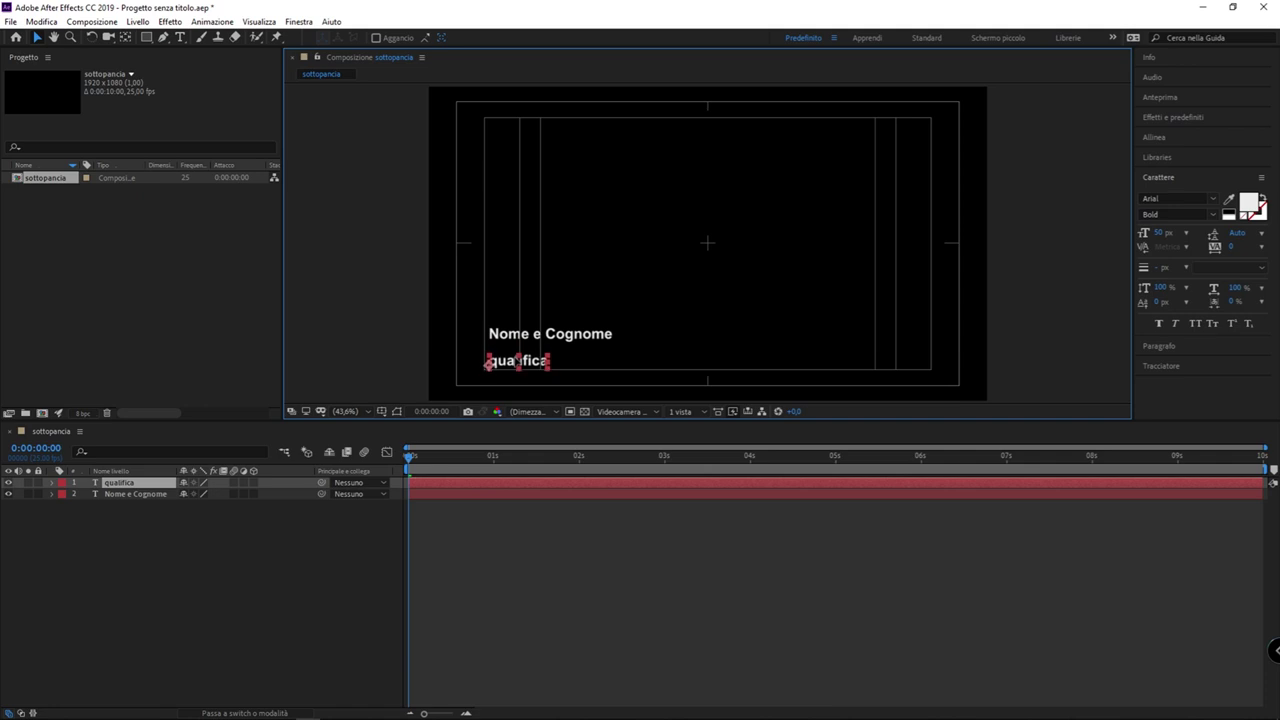
click(321, 633)
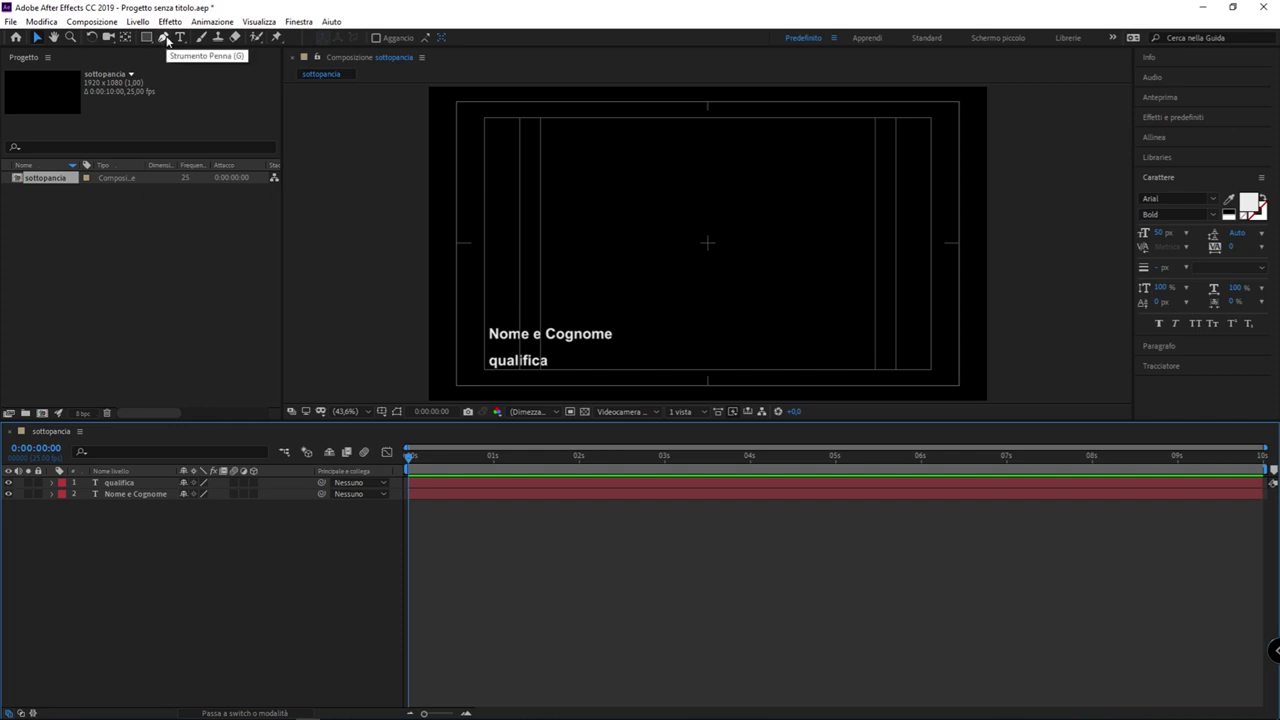
Step: With the Pen tool active, set the shape stroke colour to orange FF9000
click(165, 38)
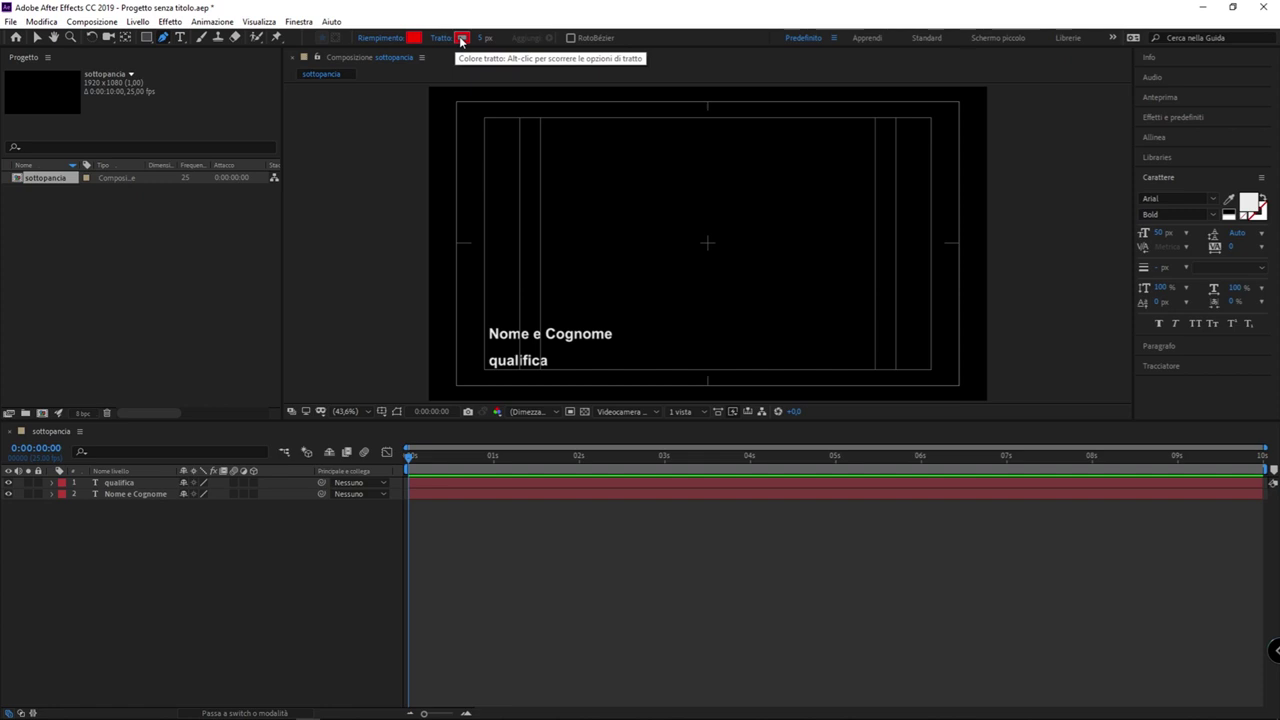
click(461, 39)
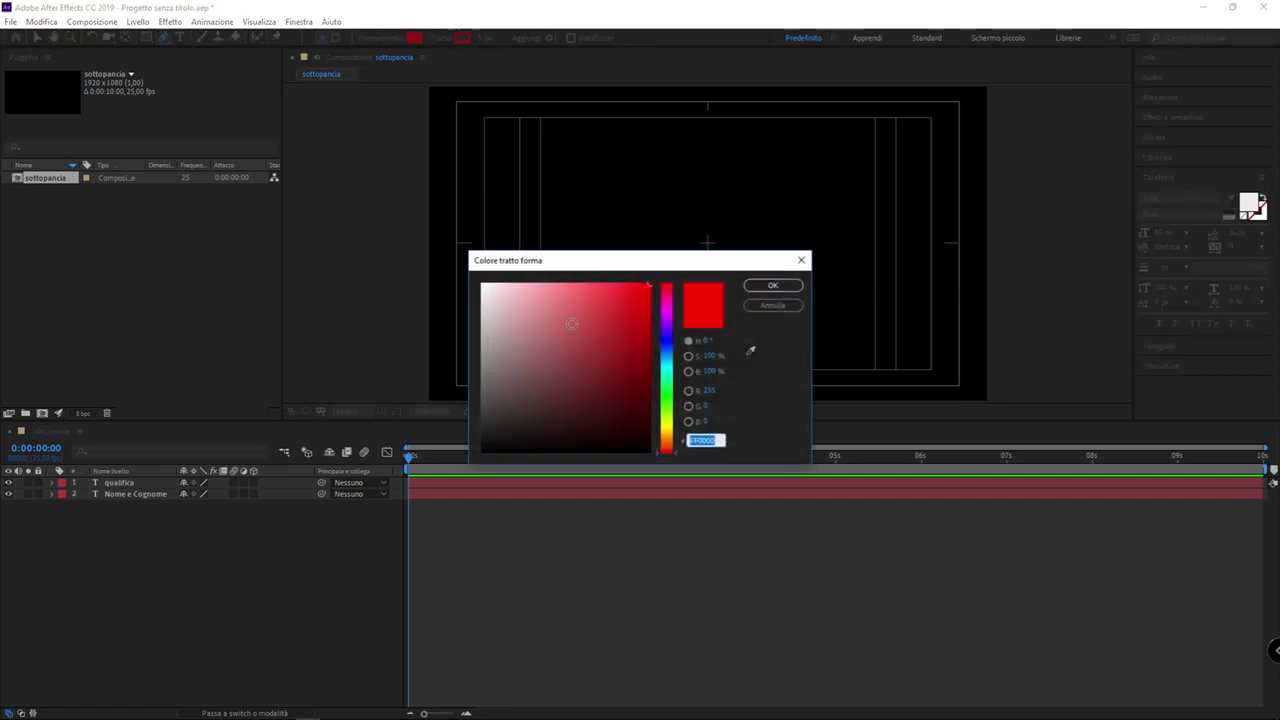
drag(666, 404, 669, 440)
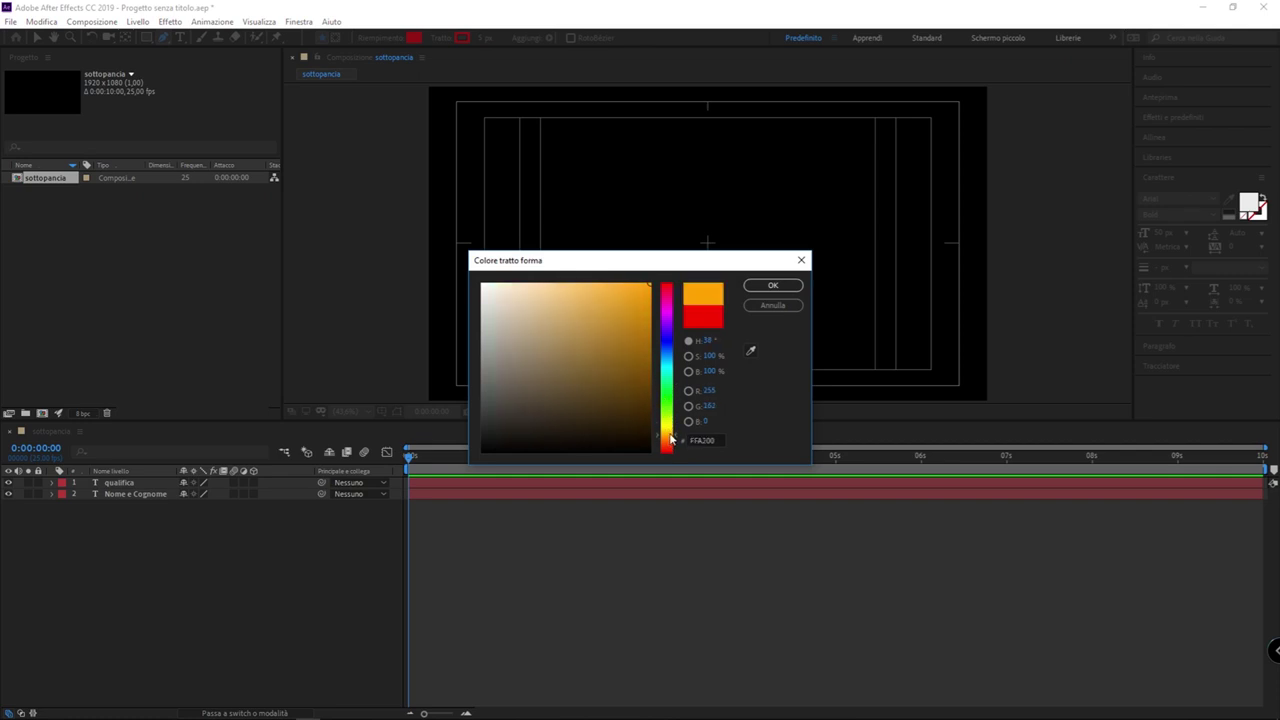
click(771, 287)
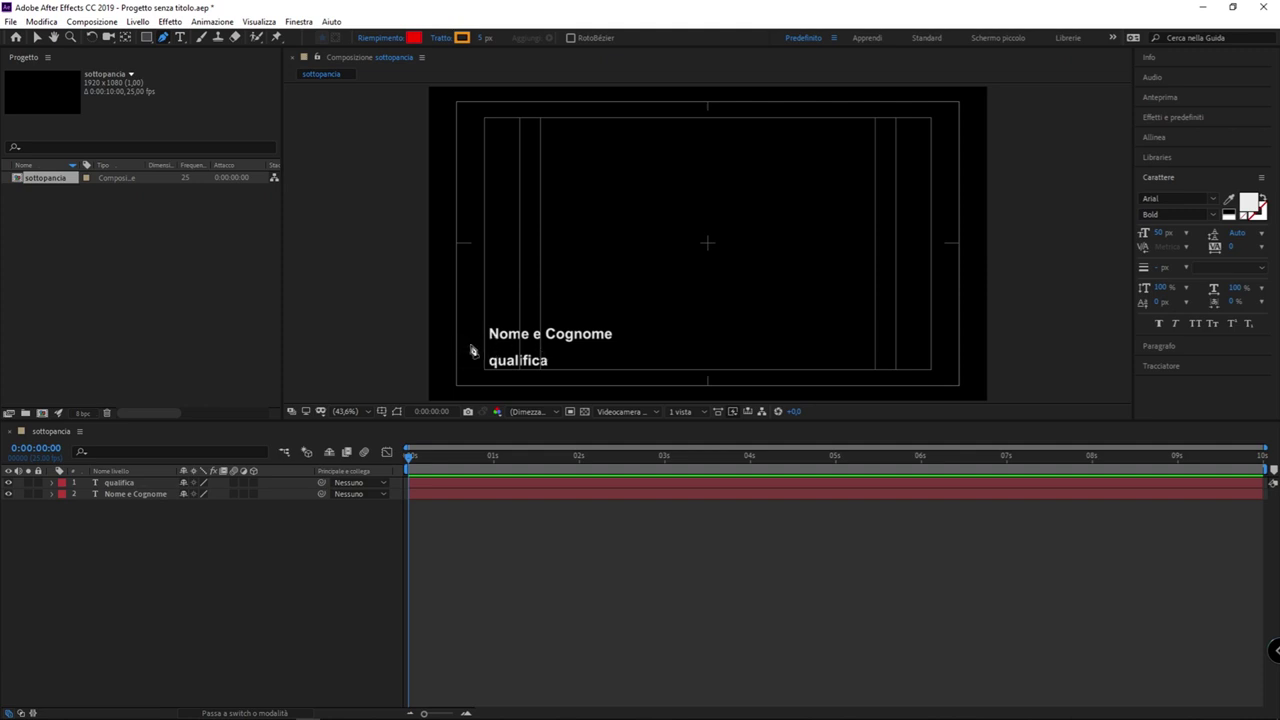
Step: Draw a straight horizontal orange line between the name and qualifica, creating Livello forma 1
click(465, 351)
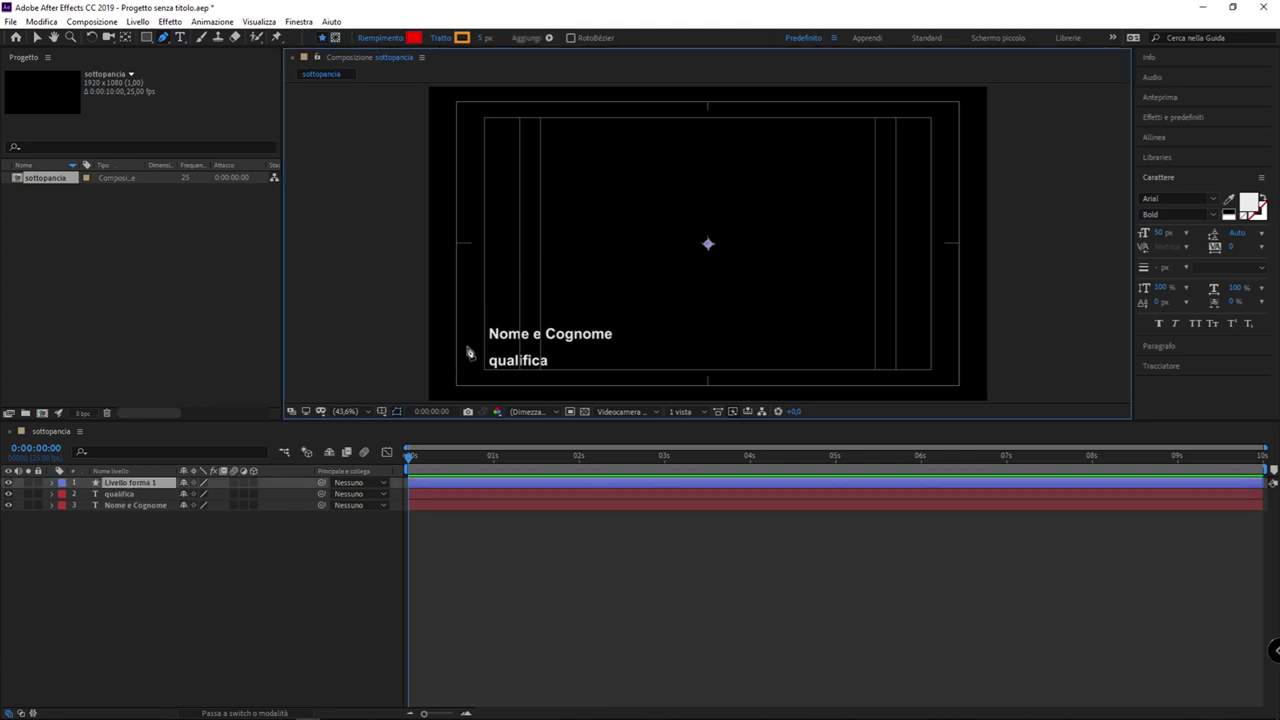
key(Return)
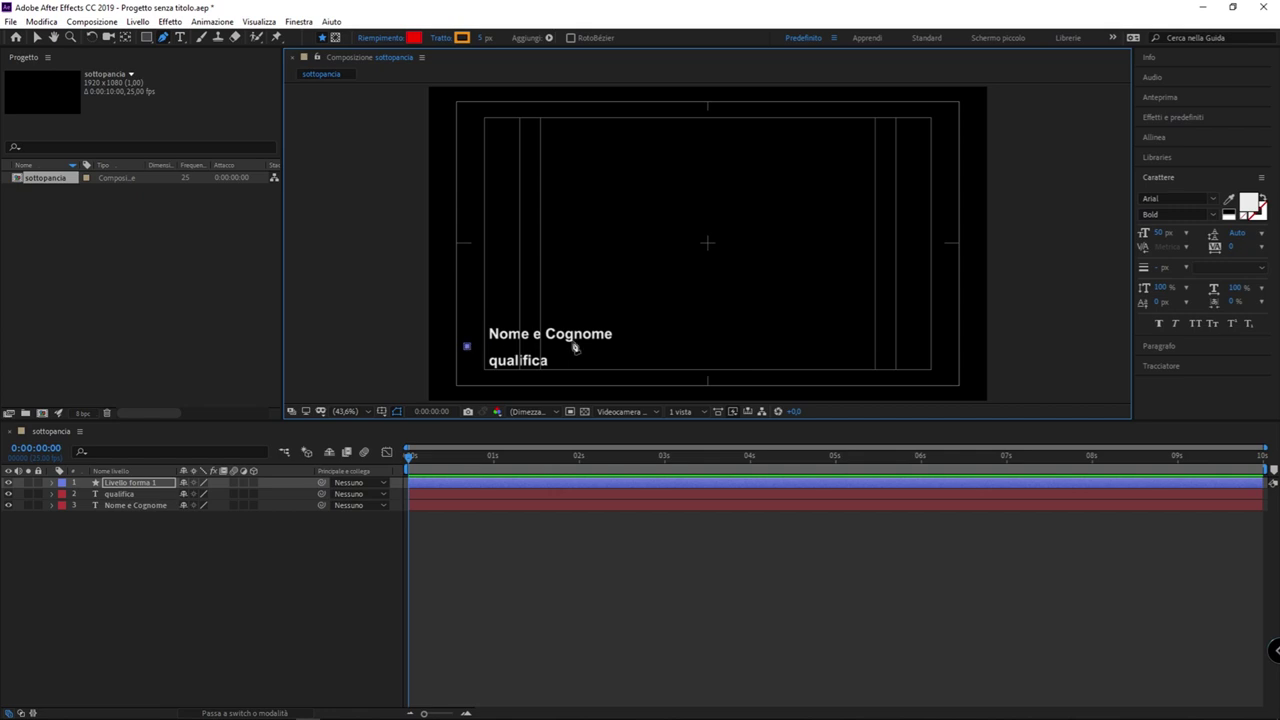
click(866, 346)
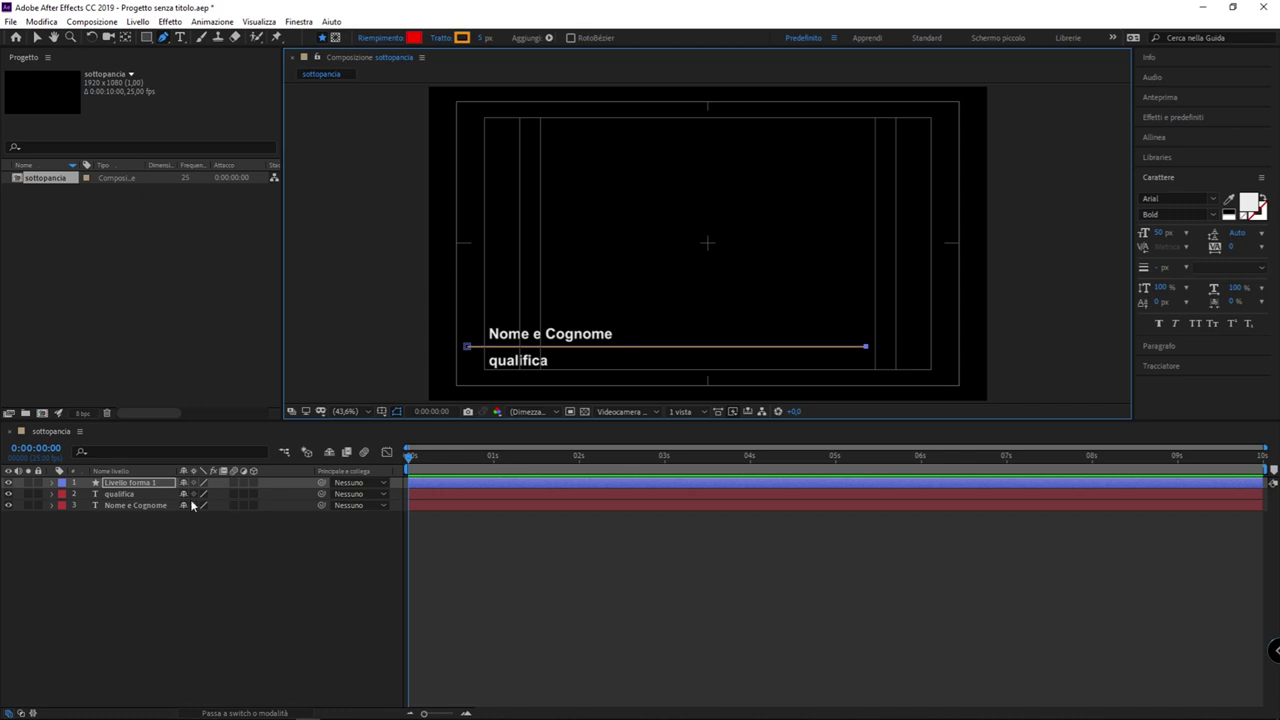
click(166, 576)
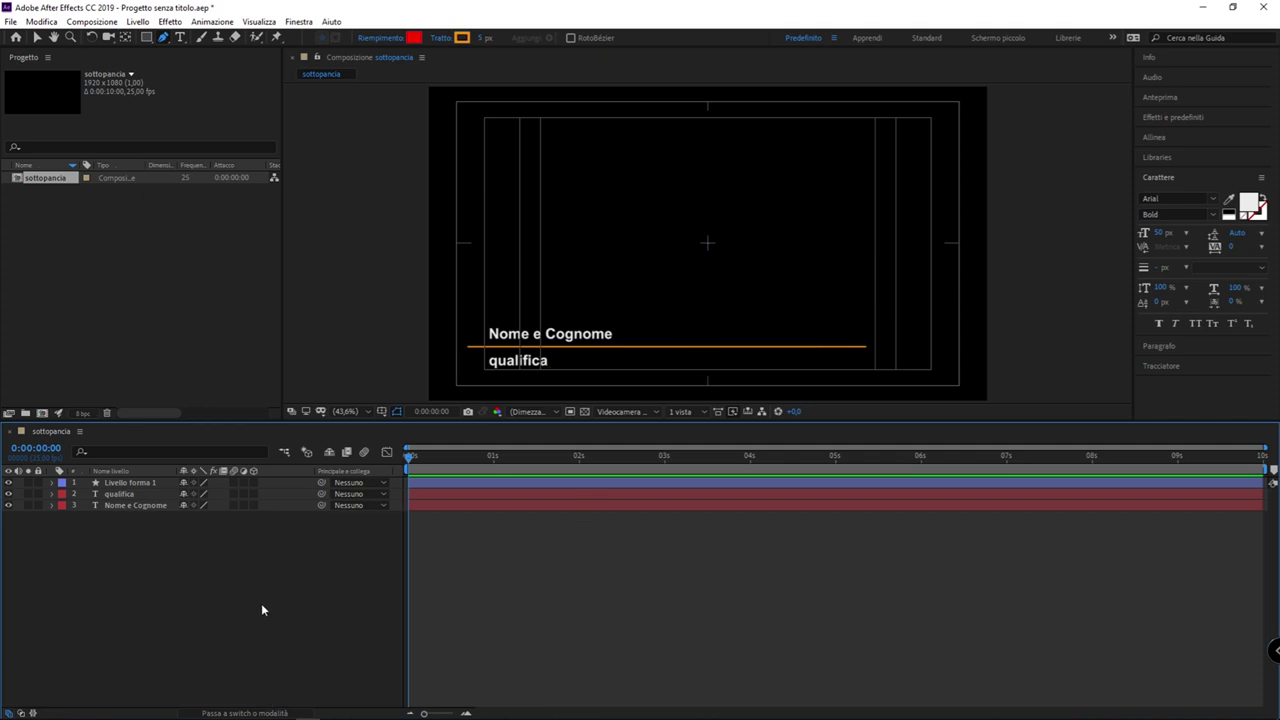
key(v)
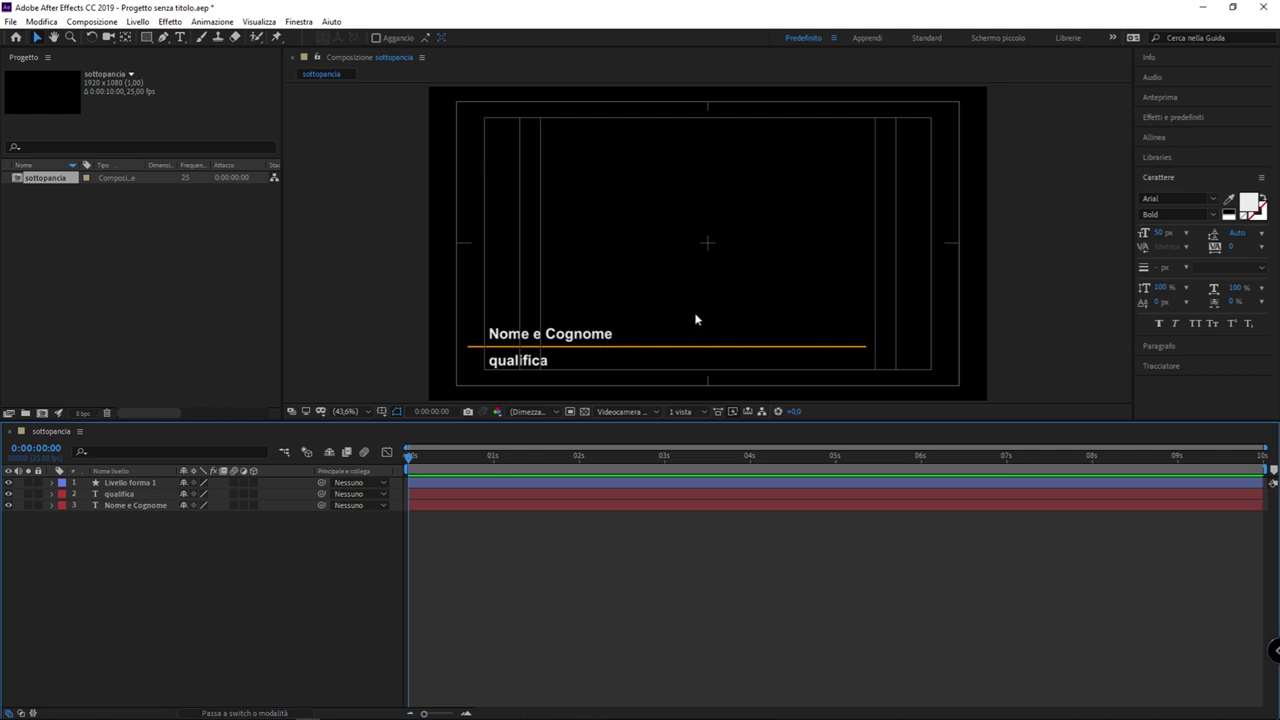
click(165, 38)
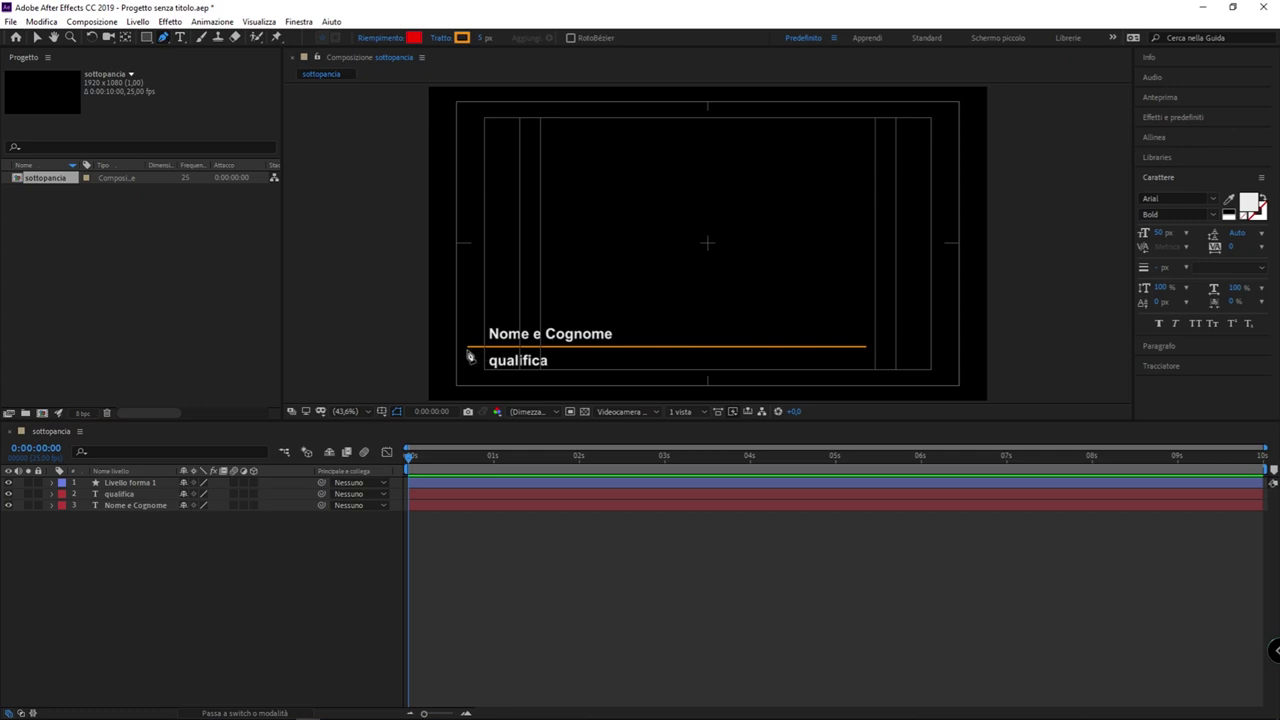
click(124, 484)
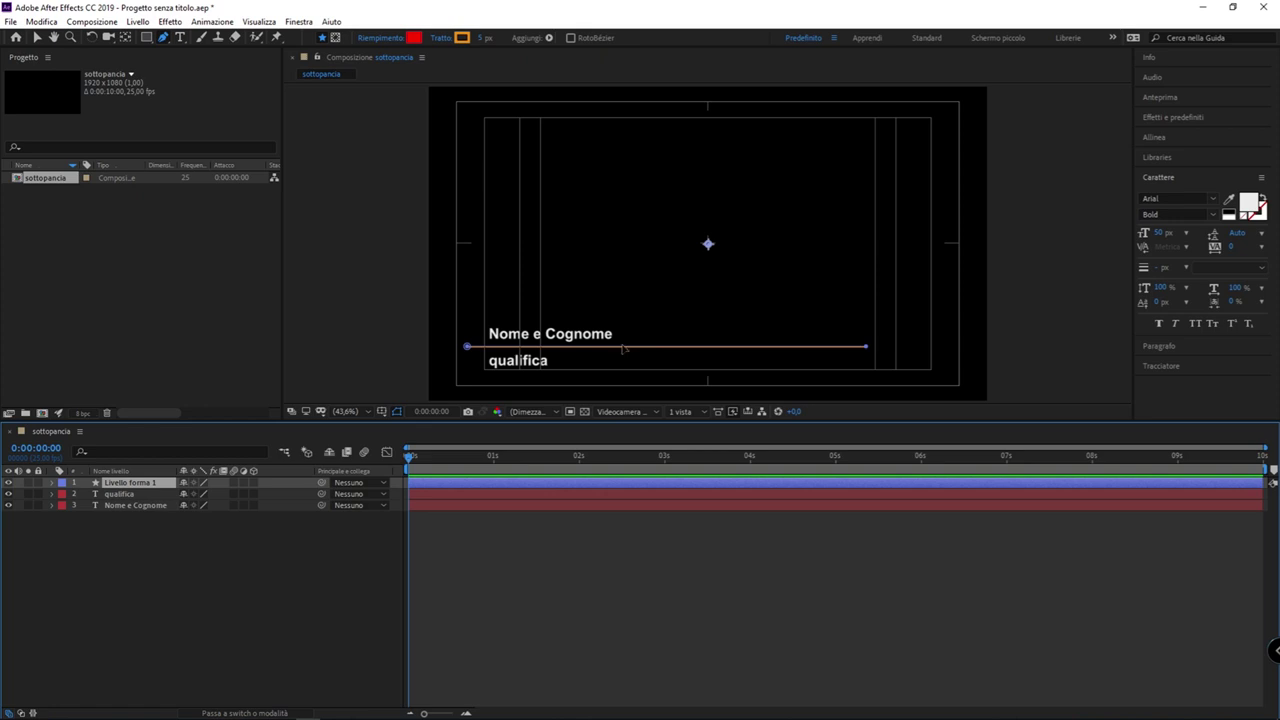
Step: Finish the line path and move the orange line a couple of pixels lower
key(Return)
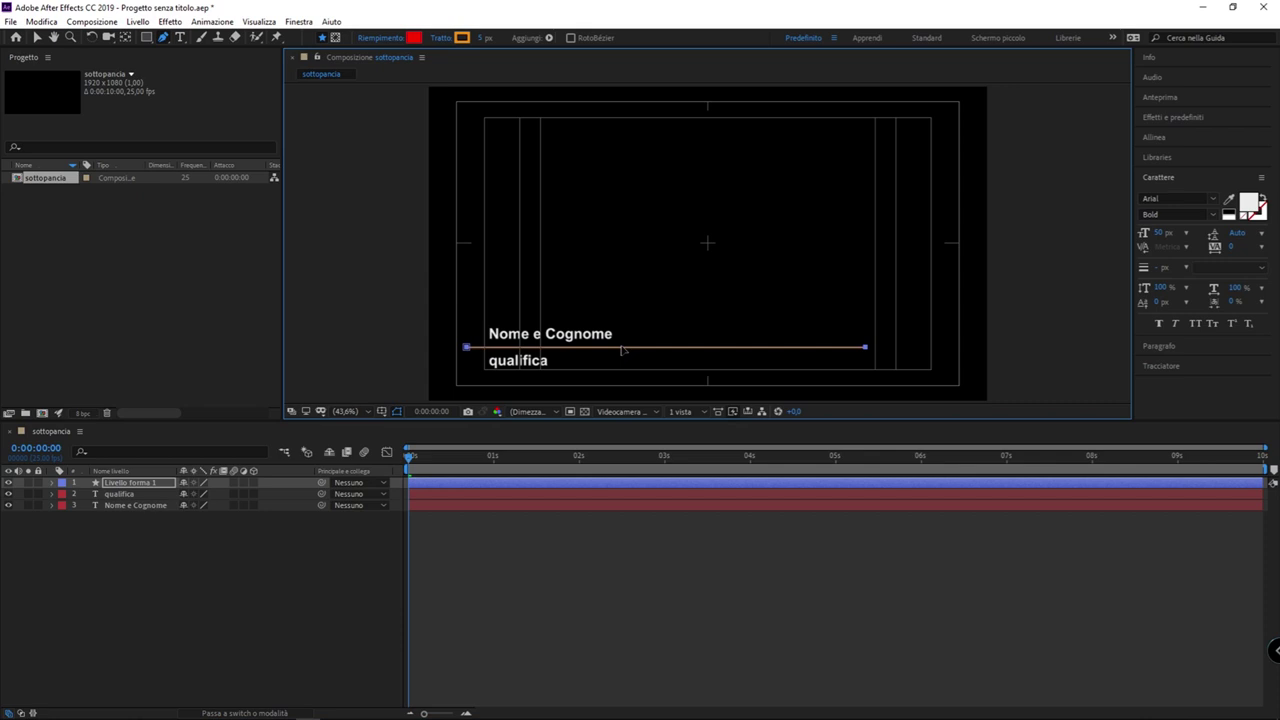
drag(621, 349, 621, 351)
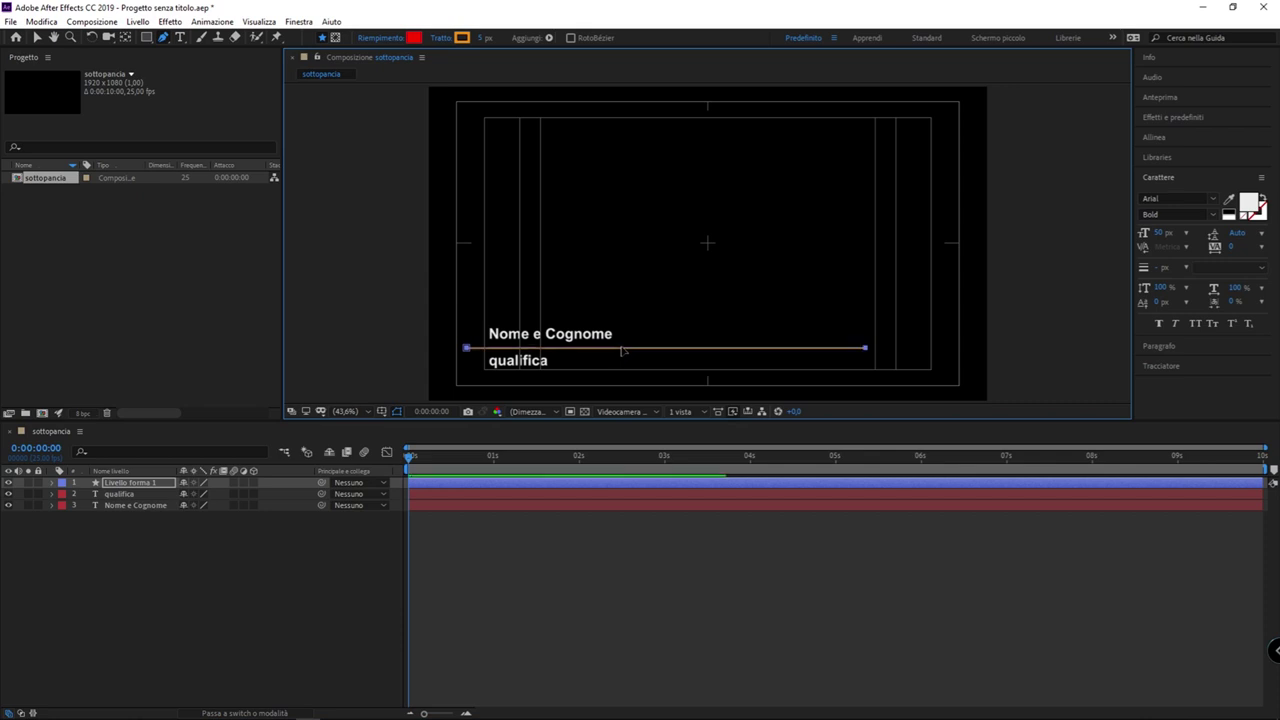
click(341, 566)
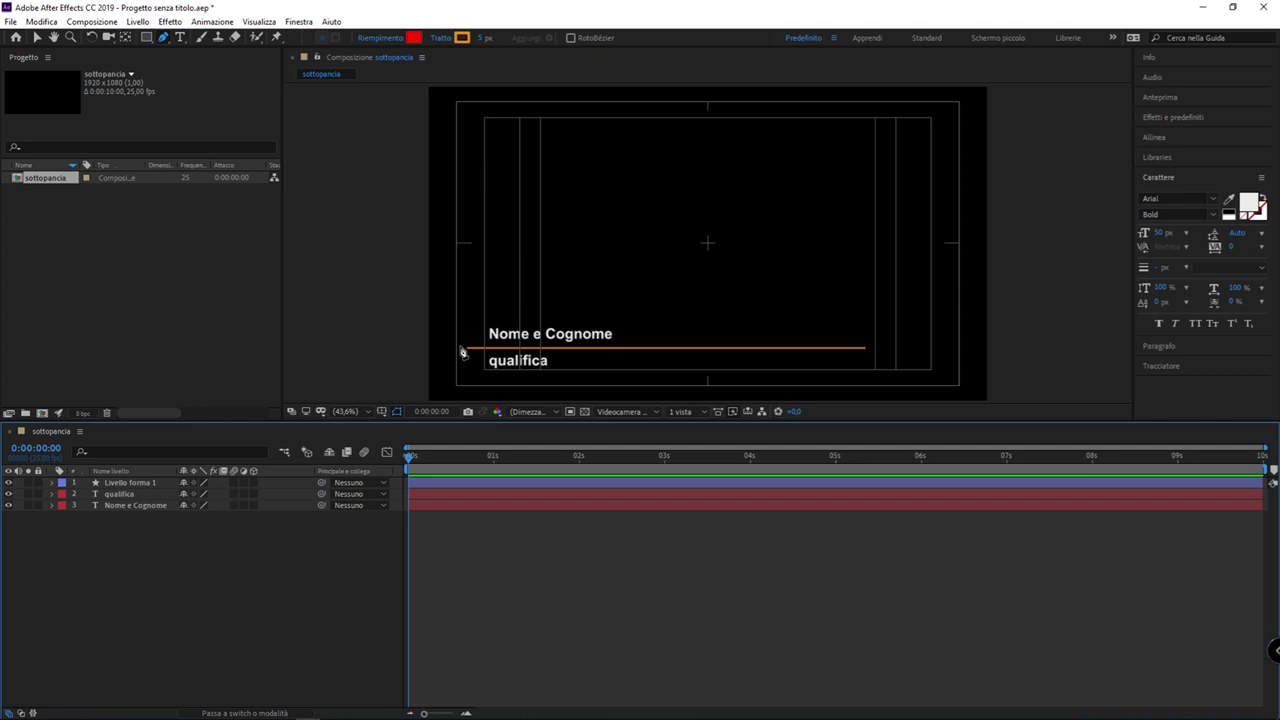
Step: Hide and lock both the qualifica and Nome e Cognome text layers
click(8, 494)
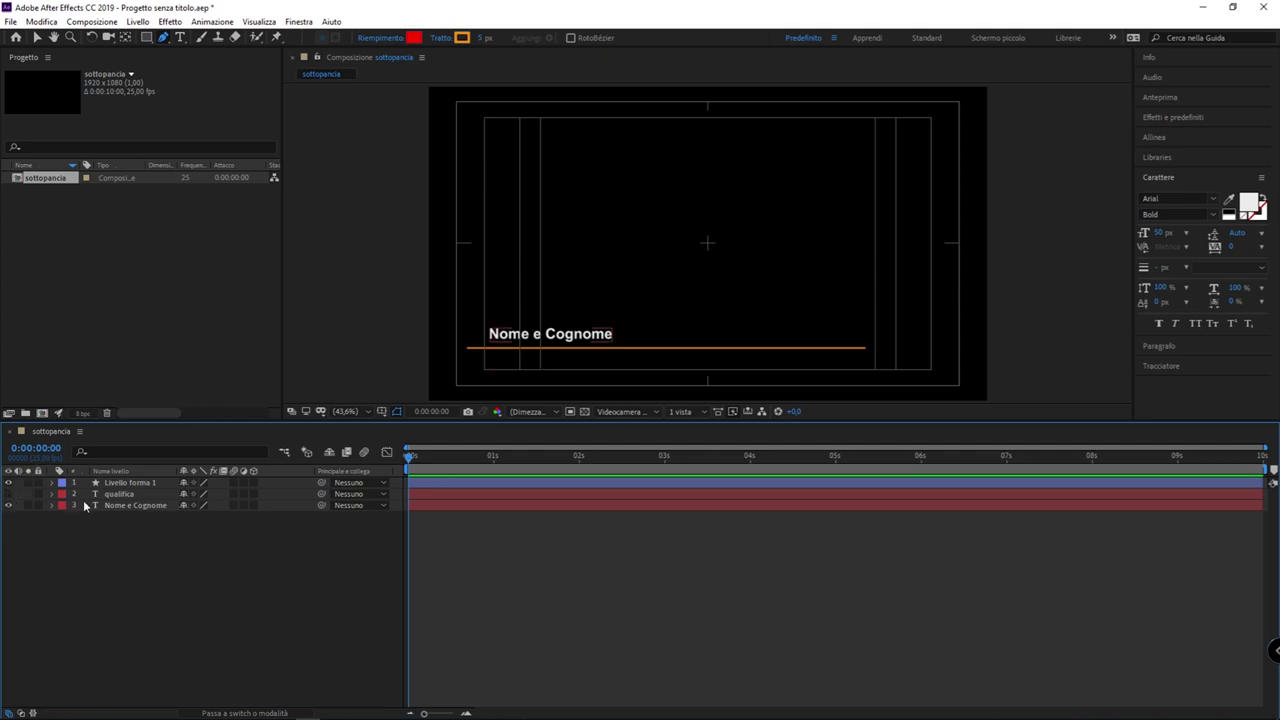
click(9, 506)
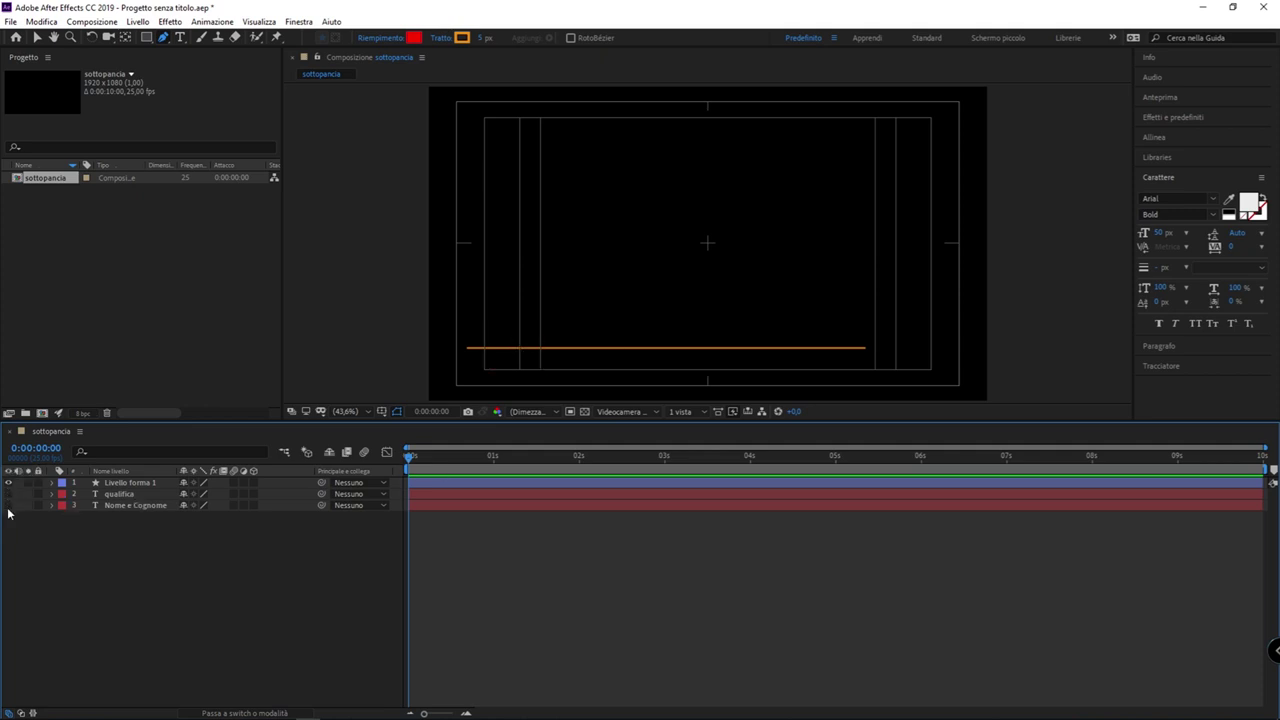
click(129, 504)
click(121, 494)
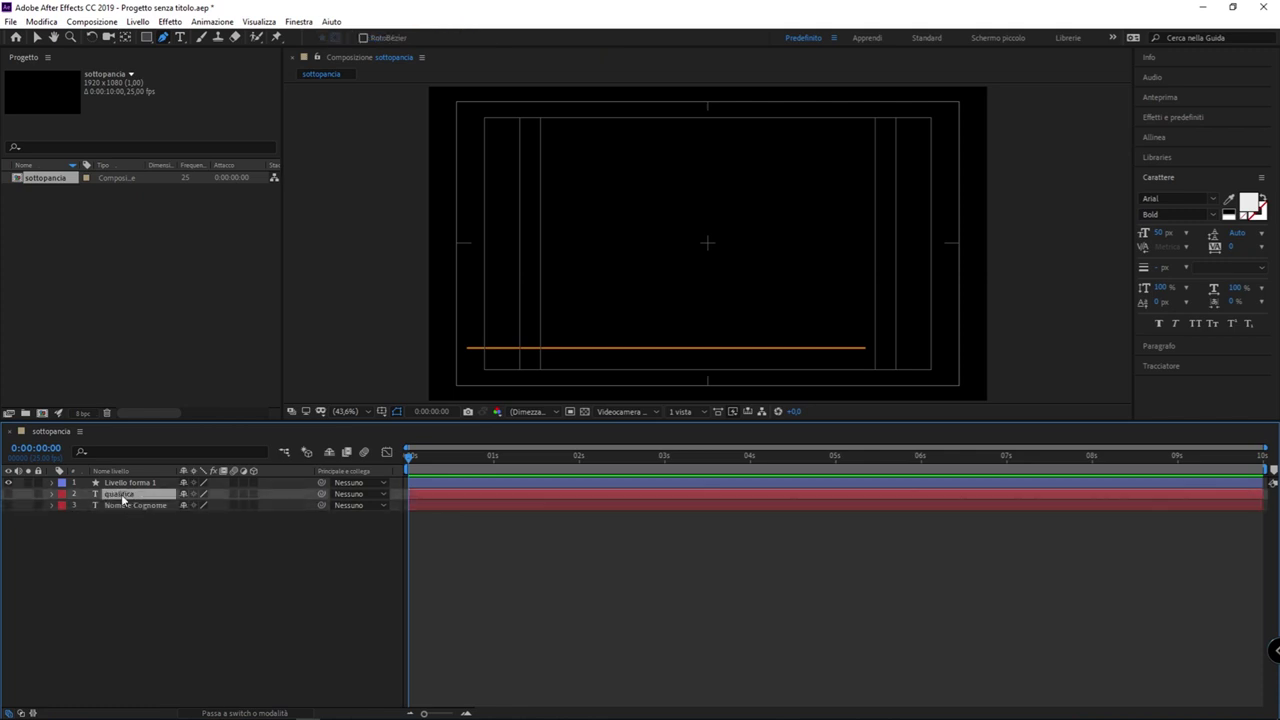
click(38, 493)
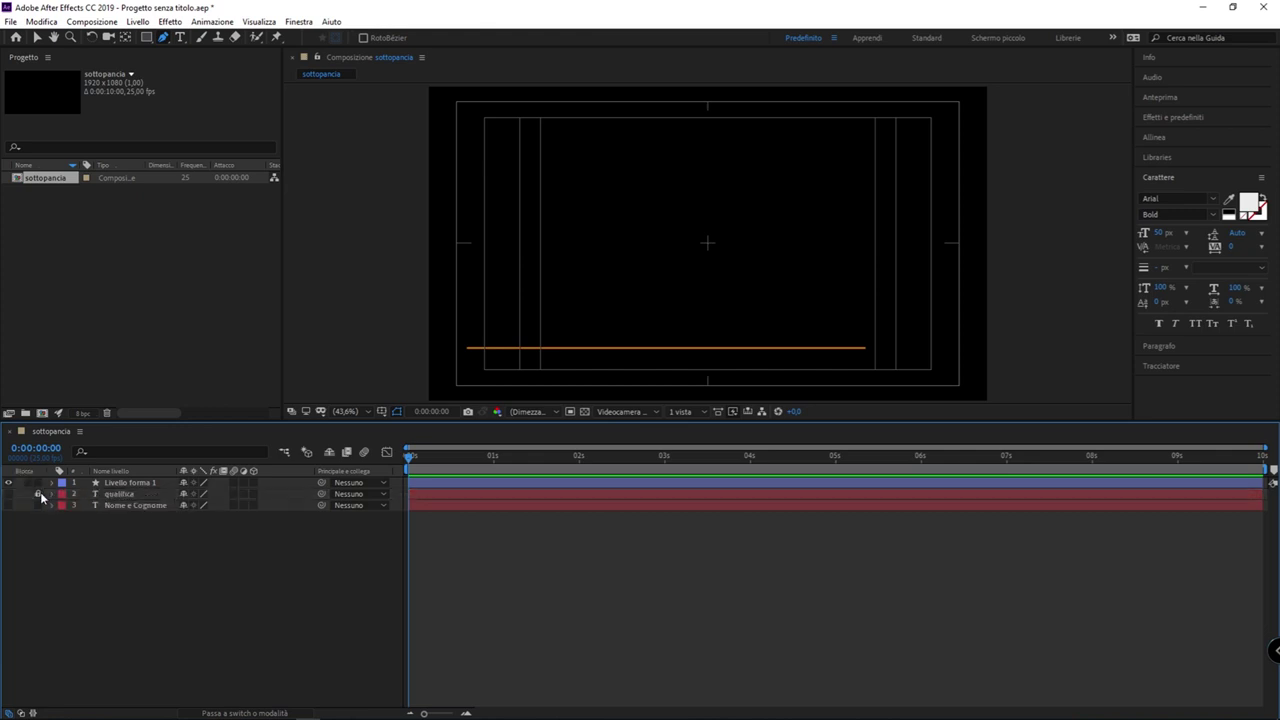
drag(124, 504, 117, 510)
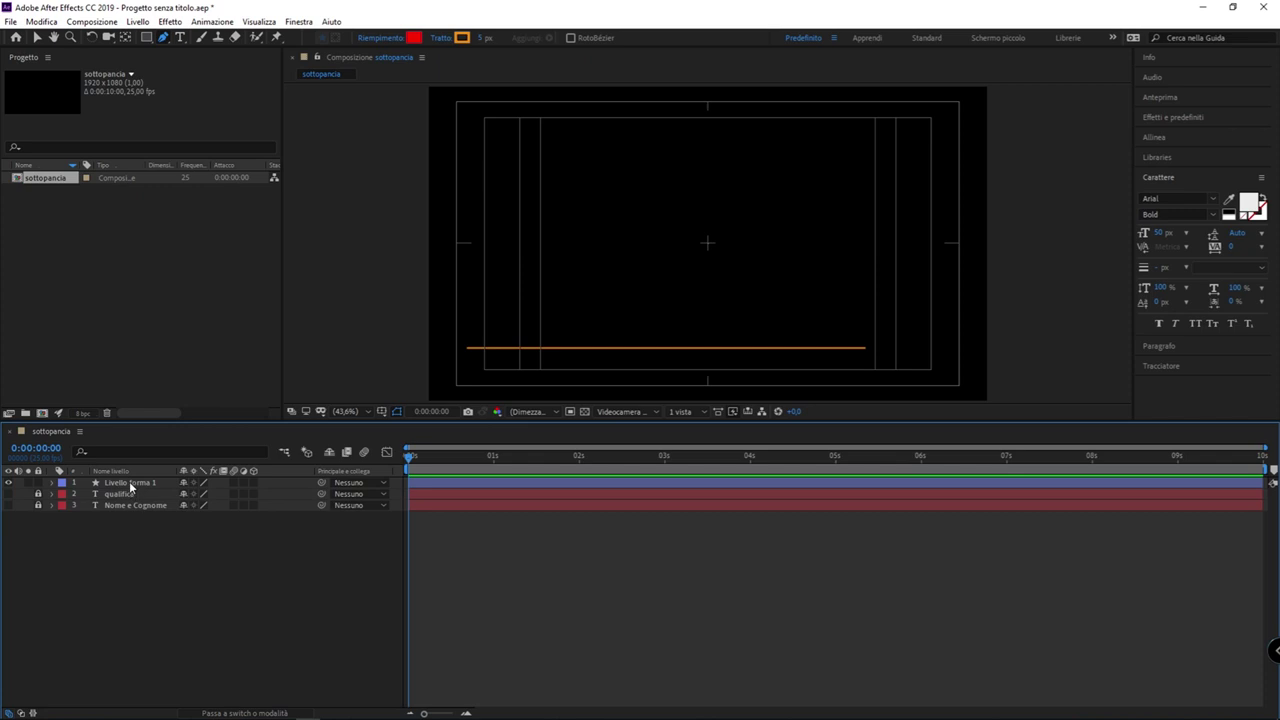
Step: Select the Livello forma 1 shape layer holding the orange line
click(130, 484)
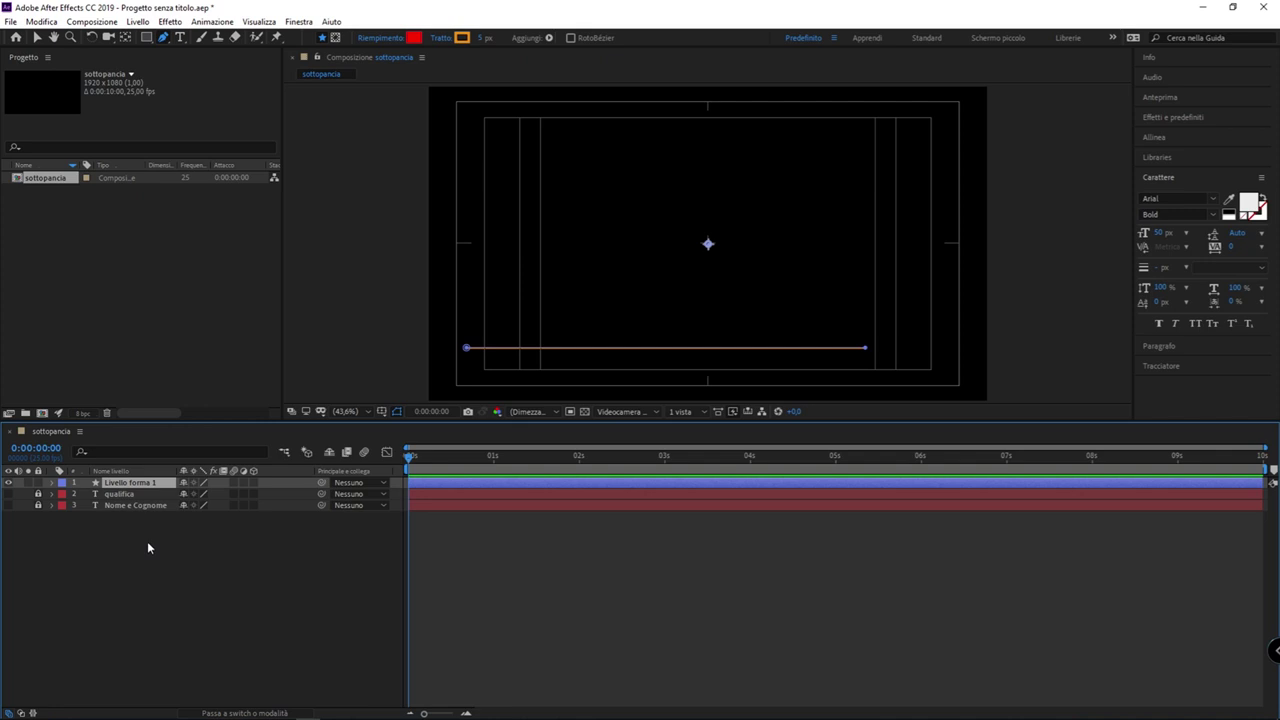
click(147, 542)
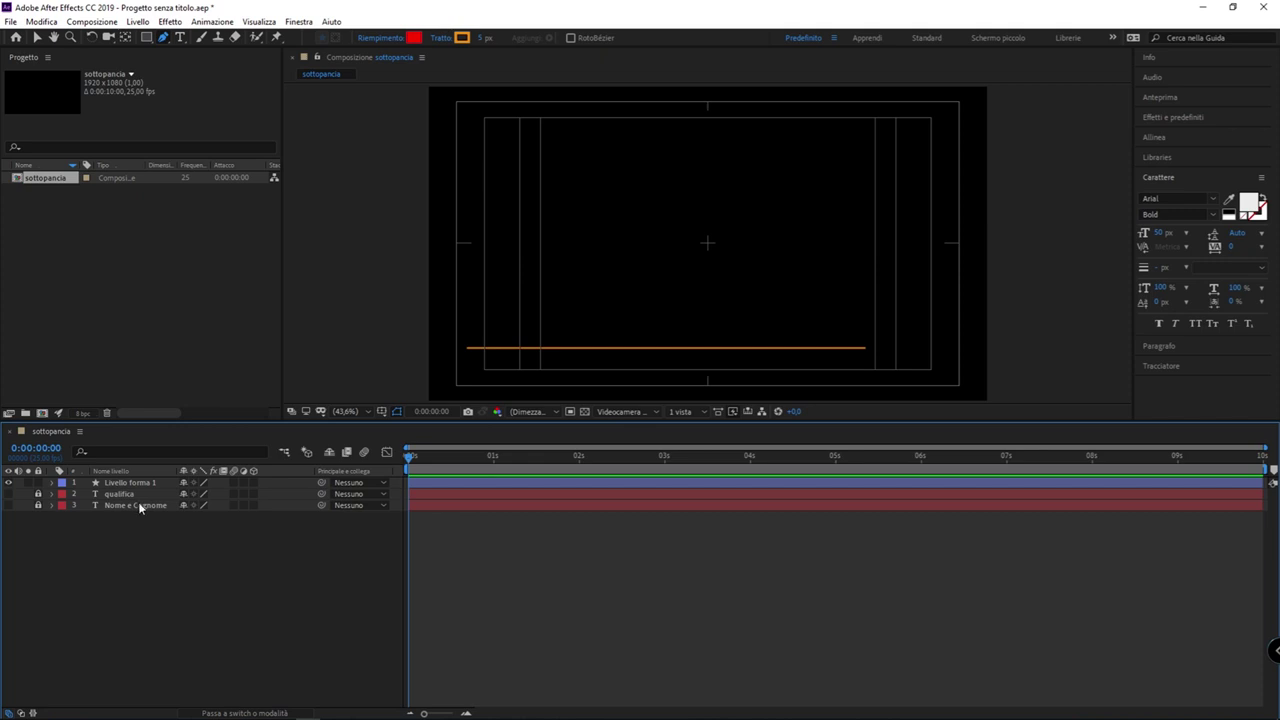
click(120, 484)
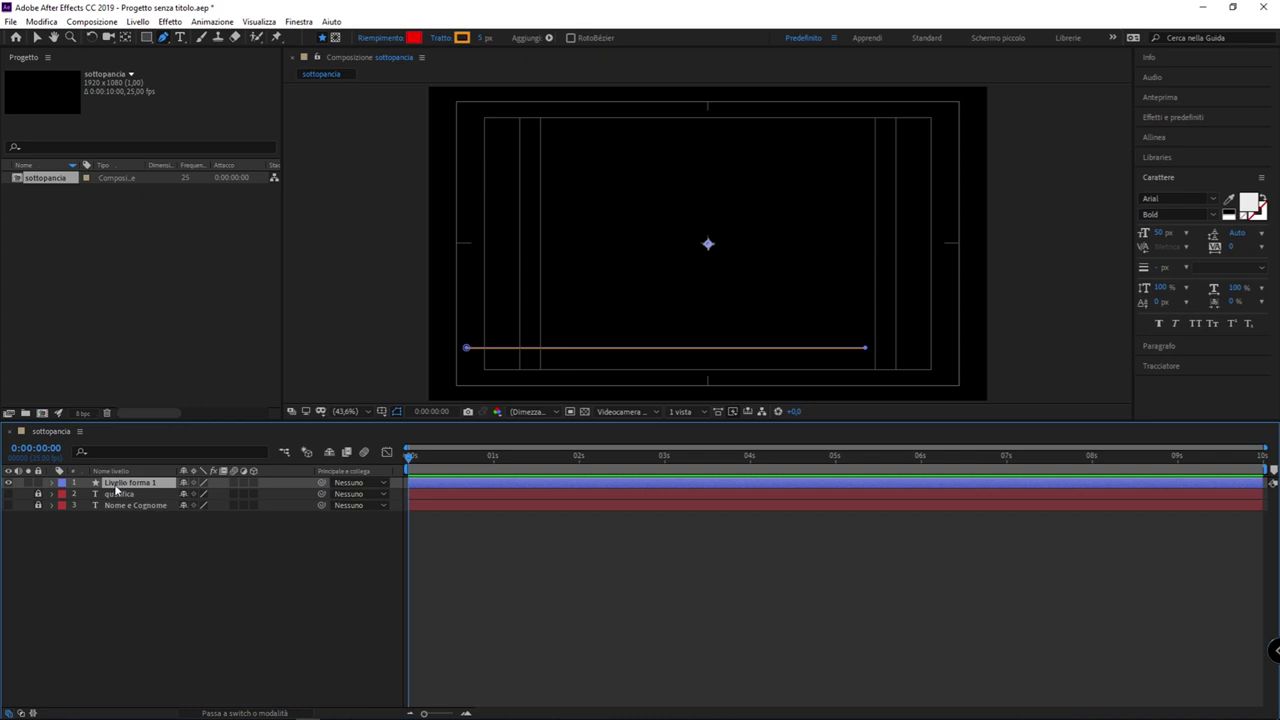
Step: Rename the Livello forma 1 shape layer to 'Linea' and reselect it
right_click(150, 484)
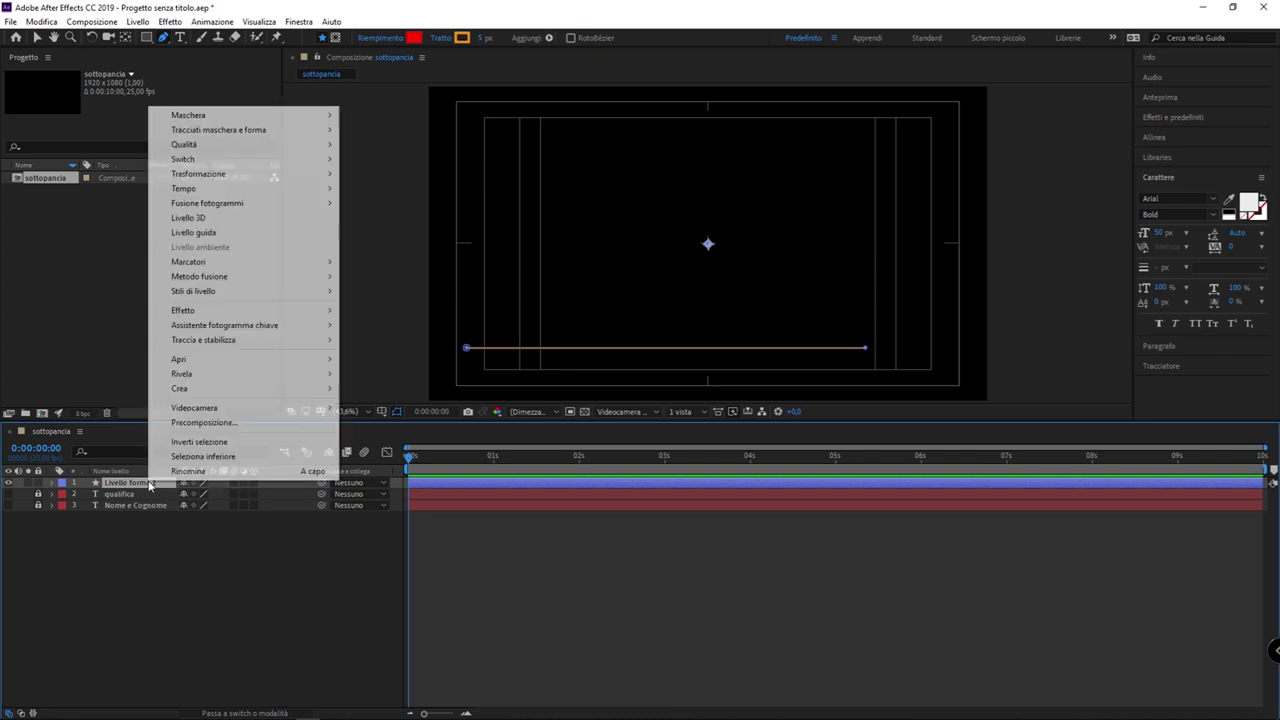
click(216, 474)
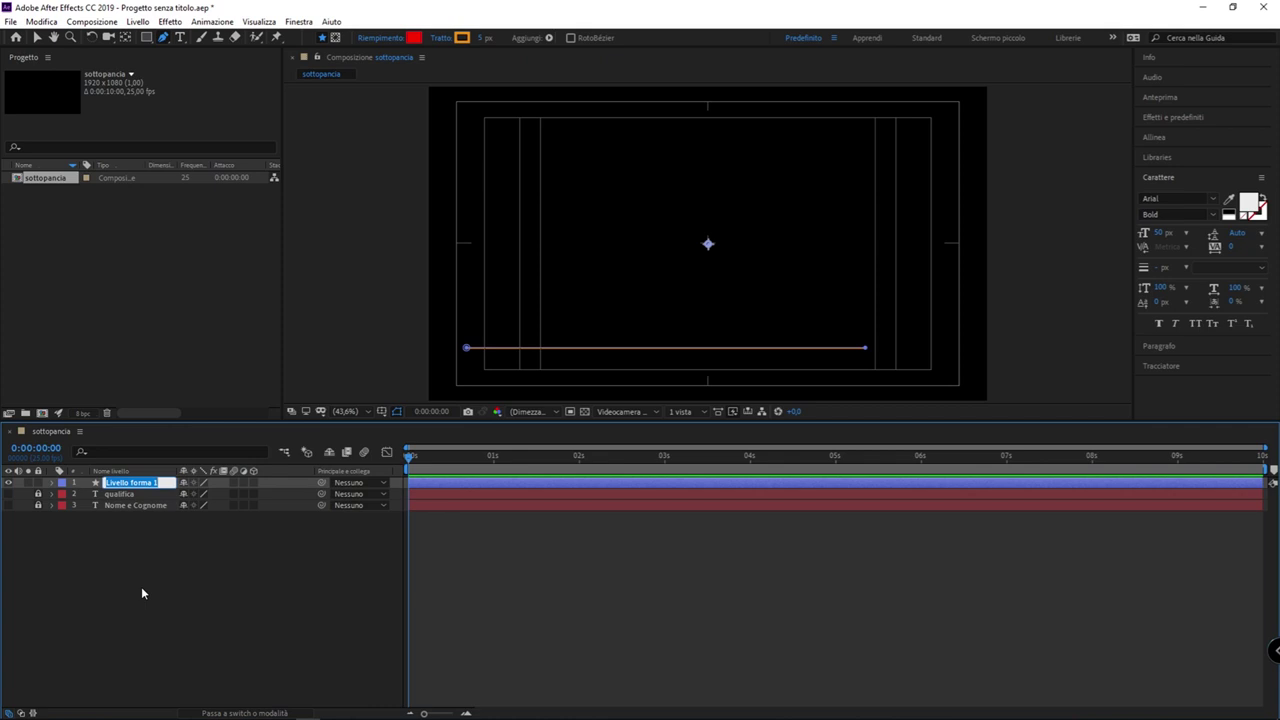
text(Linea)
click(128, 576)
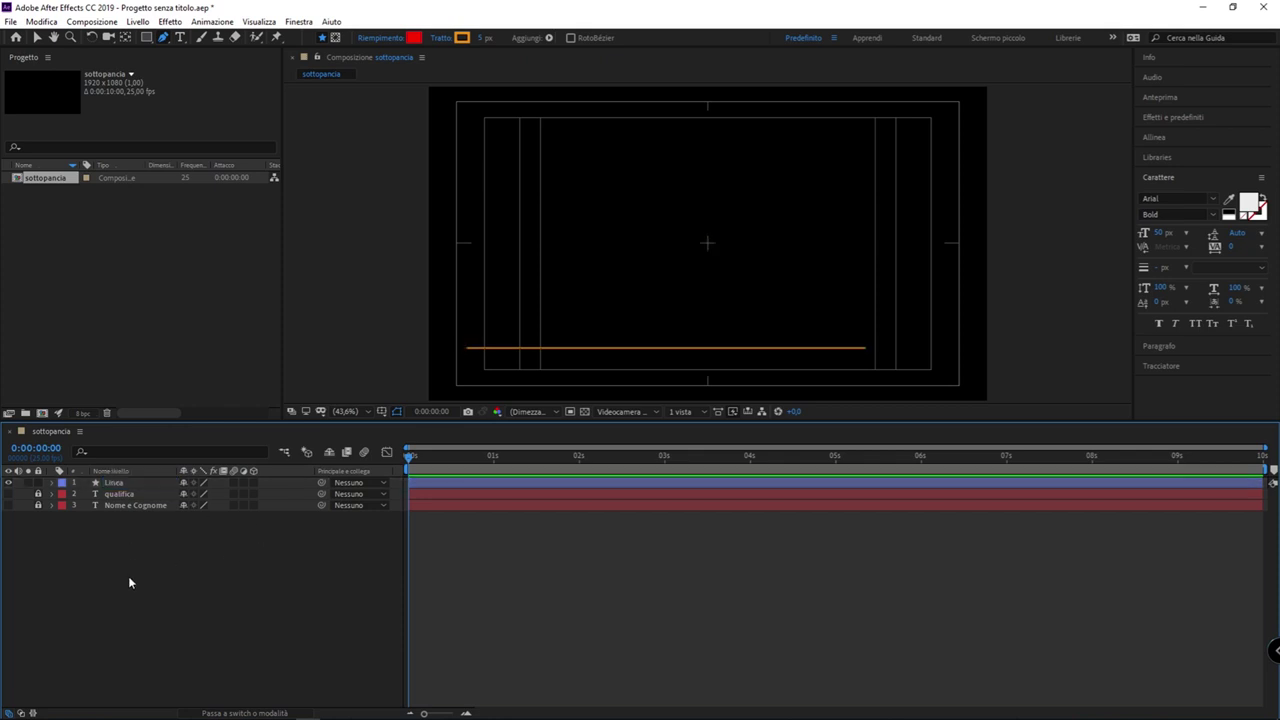
click(116, 484)
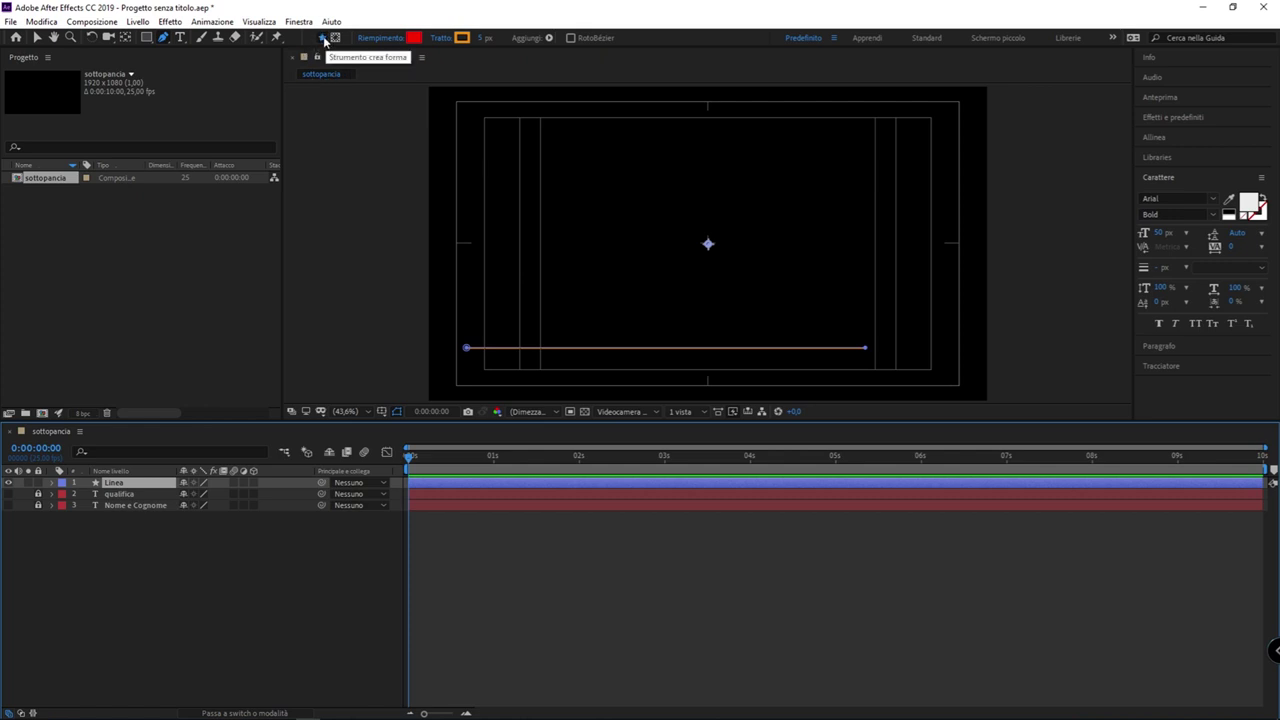
Step: Draw a trial seven-point red polygon on the canvas with the Pen tool
click(587, 159)
click(547, 222)
click(563, 266)
click(669, 261)
click(658, 185)
click(660, 147)
click(610, 128)
click(588, 160)
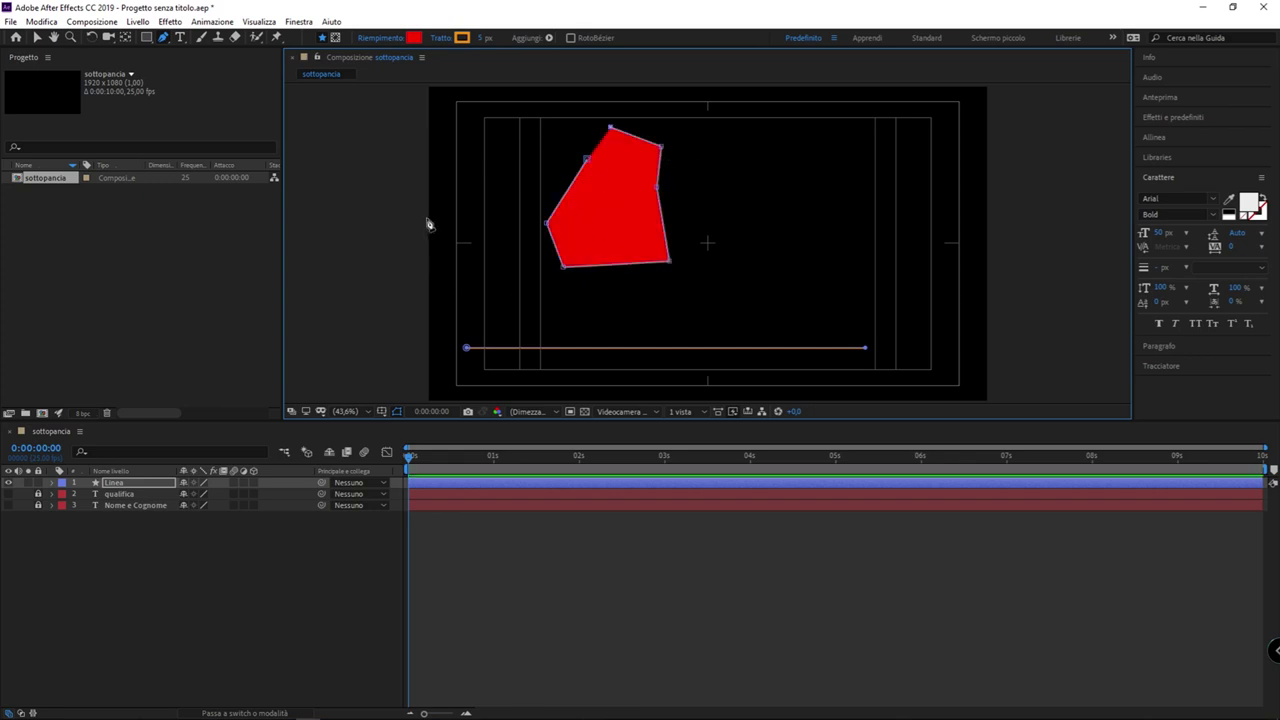
Step: Undo the trial polygon and, with Linea selected, switch drawing to mask creation
key(ctrl+z)
key(ctrl+z)
key(ctrl+z)
key(ctrl+z)
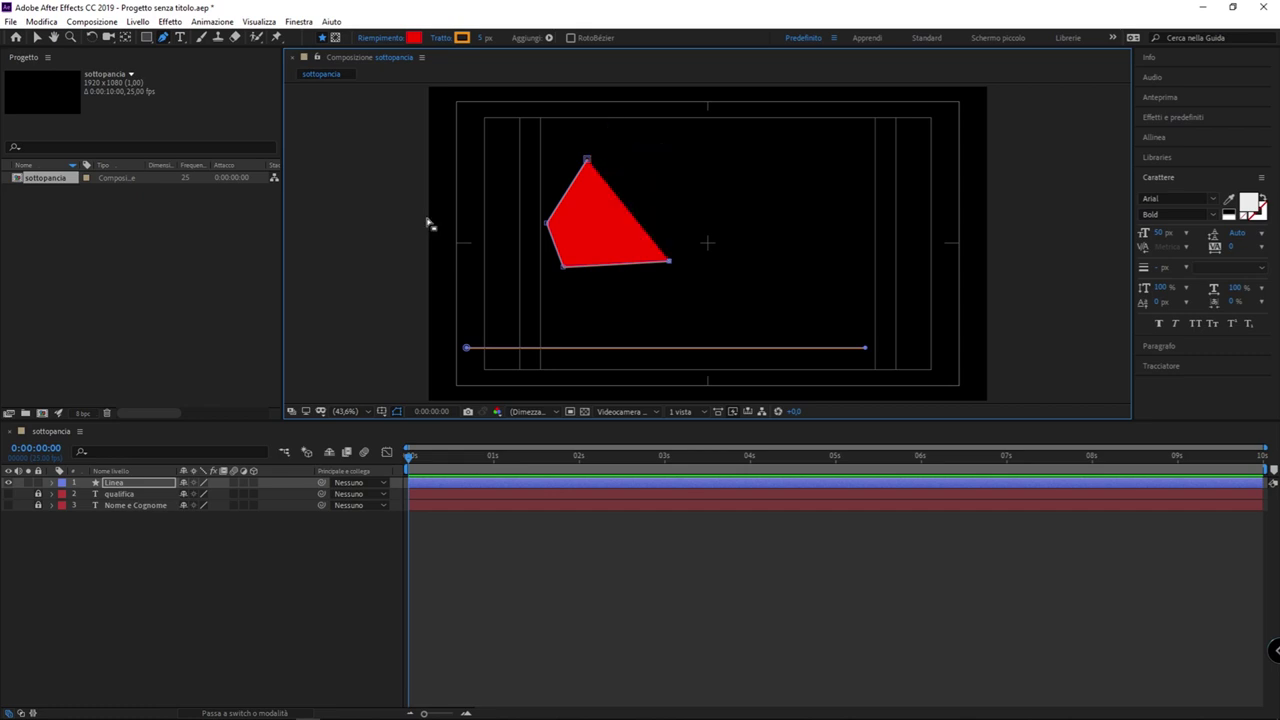
key(ctrl+z)
key(ctrl+z)
key(ctrl+z)
key(ctrl+z)
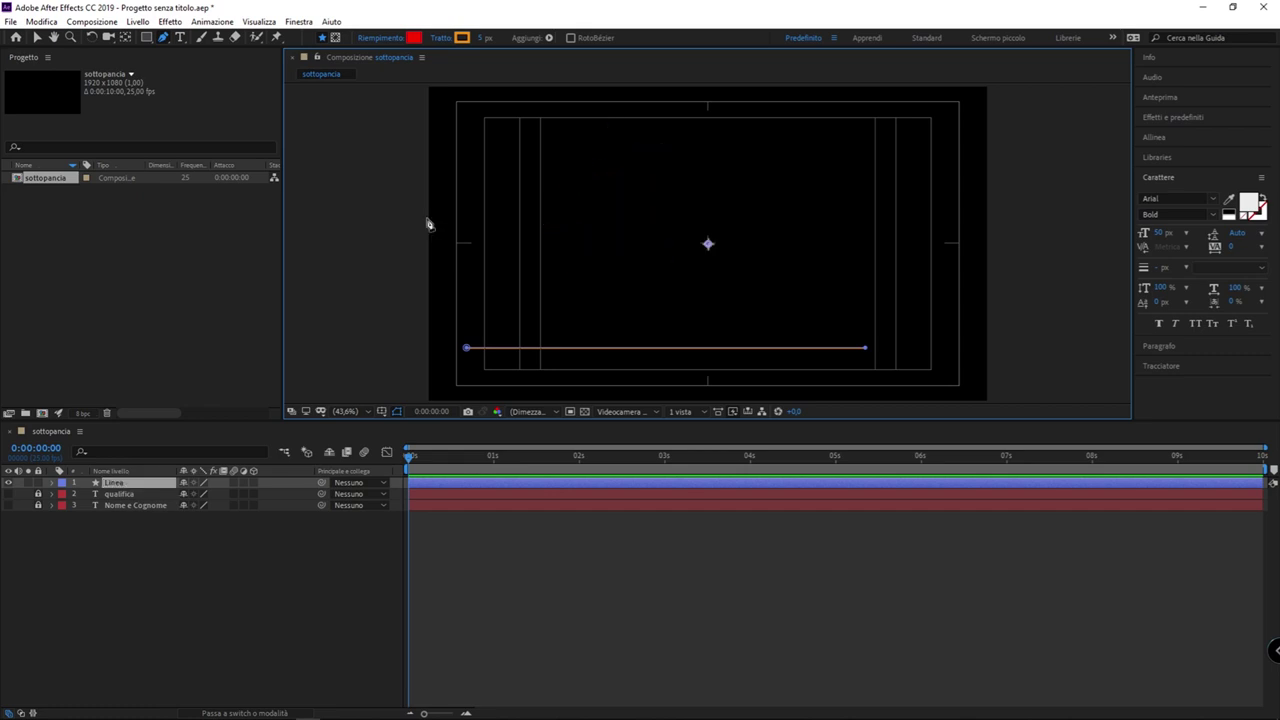
click(142, 486)
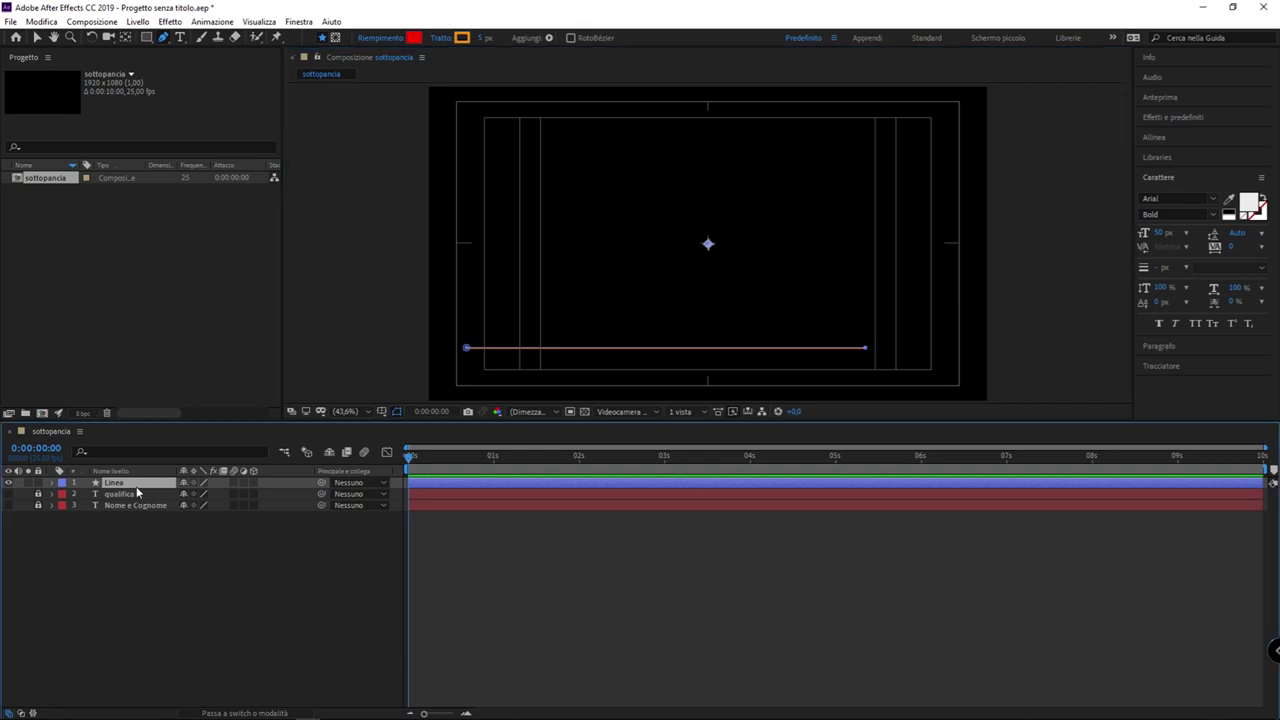
click(338, 41)
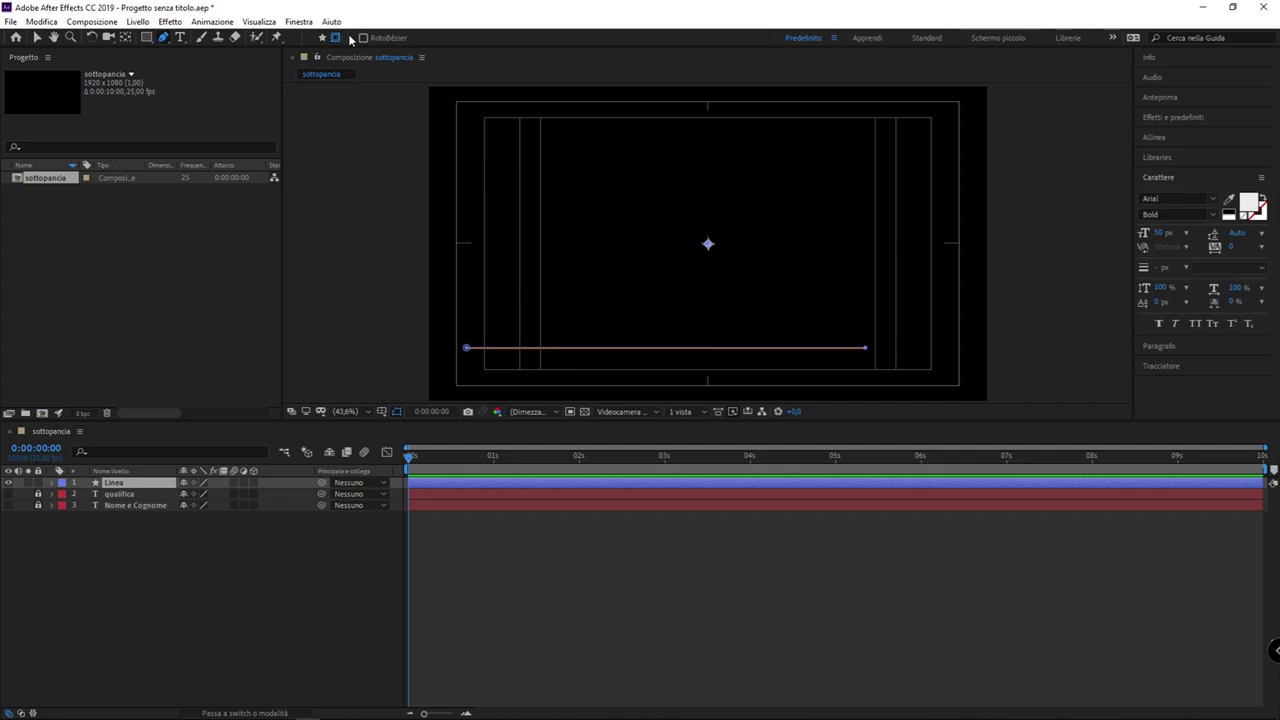
Step: Draw a trial red rectangle with the Rectangle tool in shape mode, then undo it
click(149, 41)
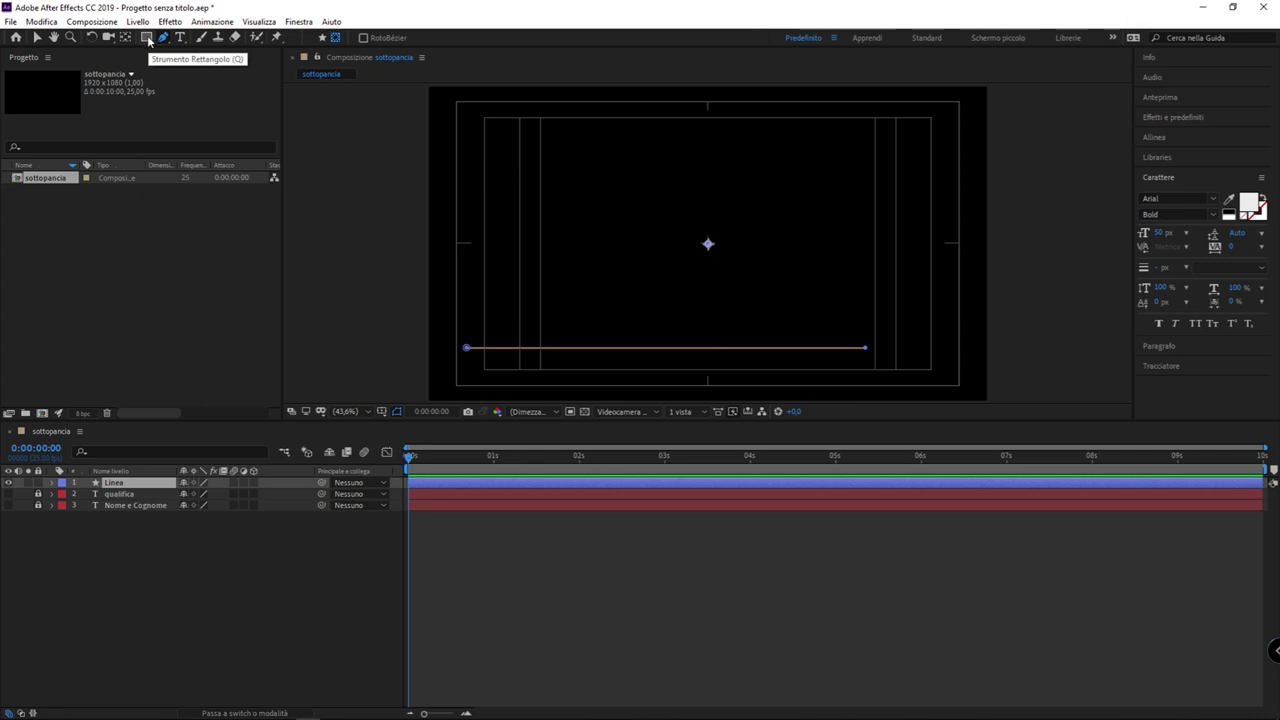
click(146, 40)
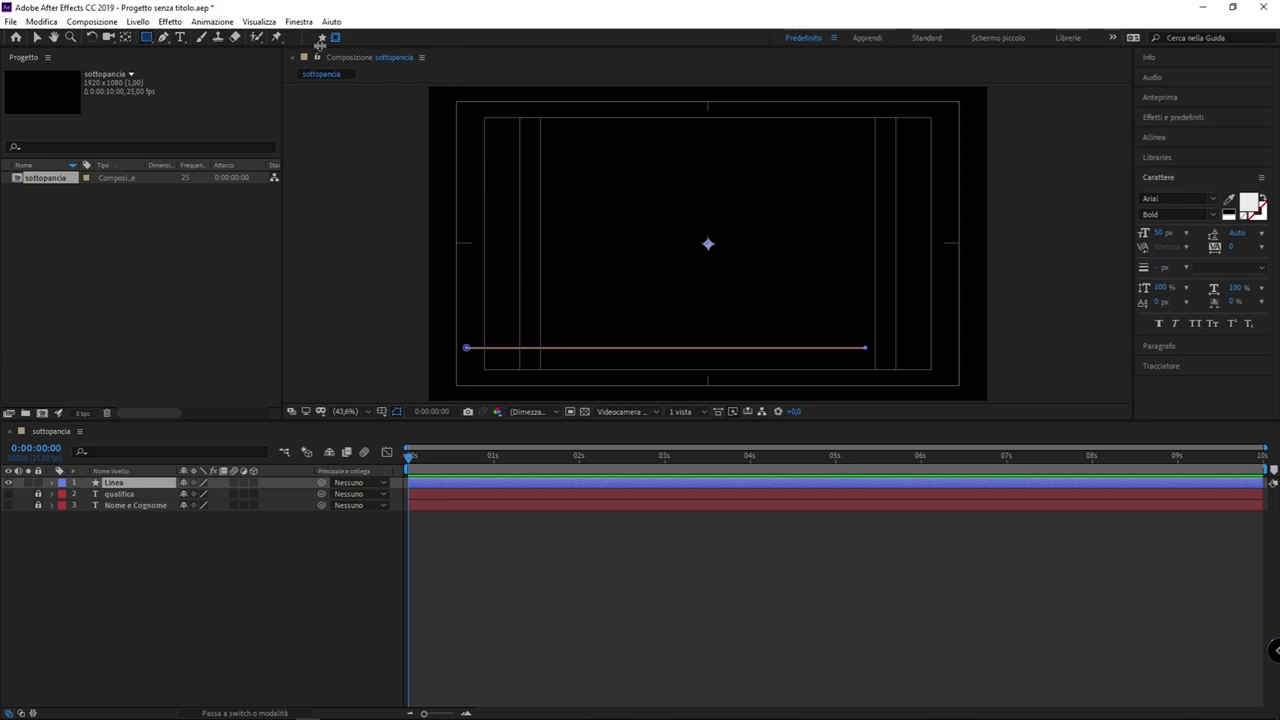
click(322, 38)
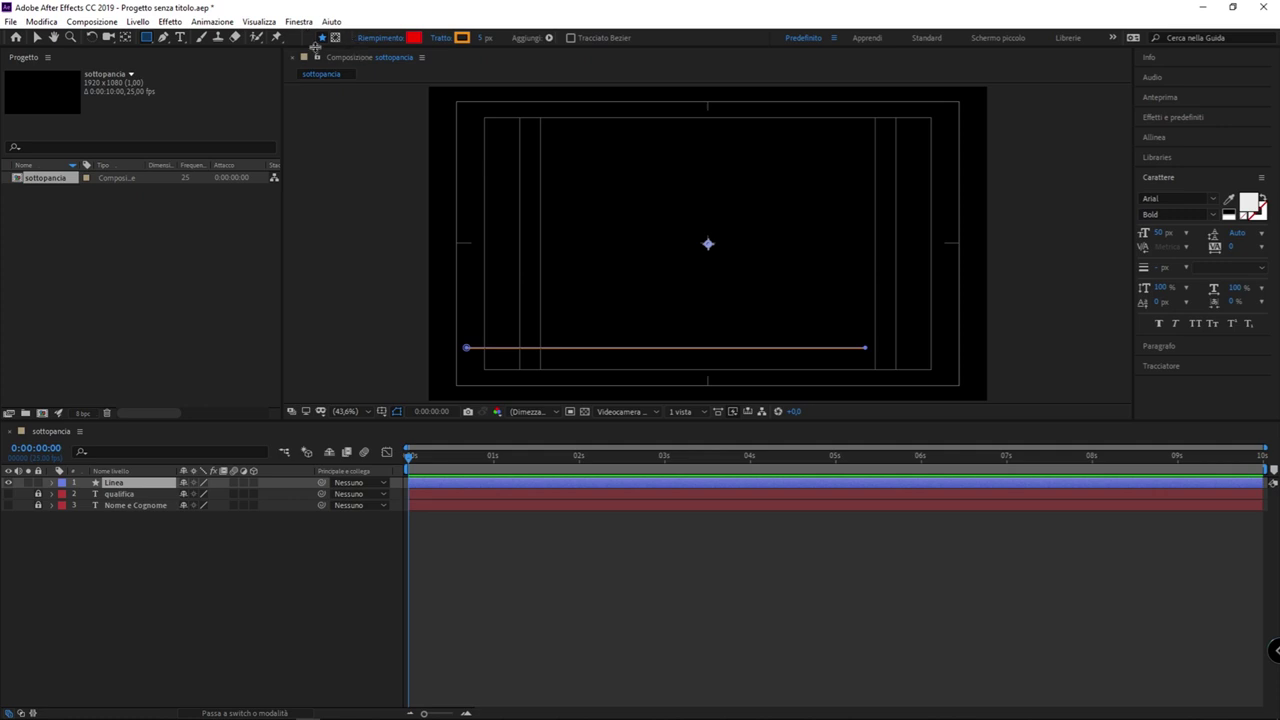
drag(520, 175, 711, 261)
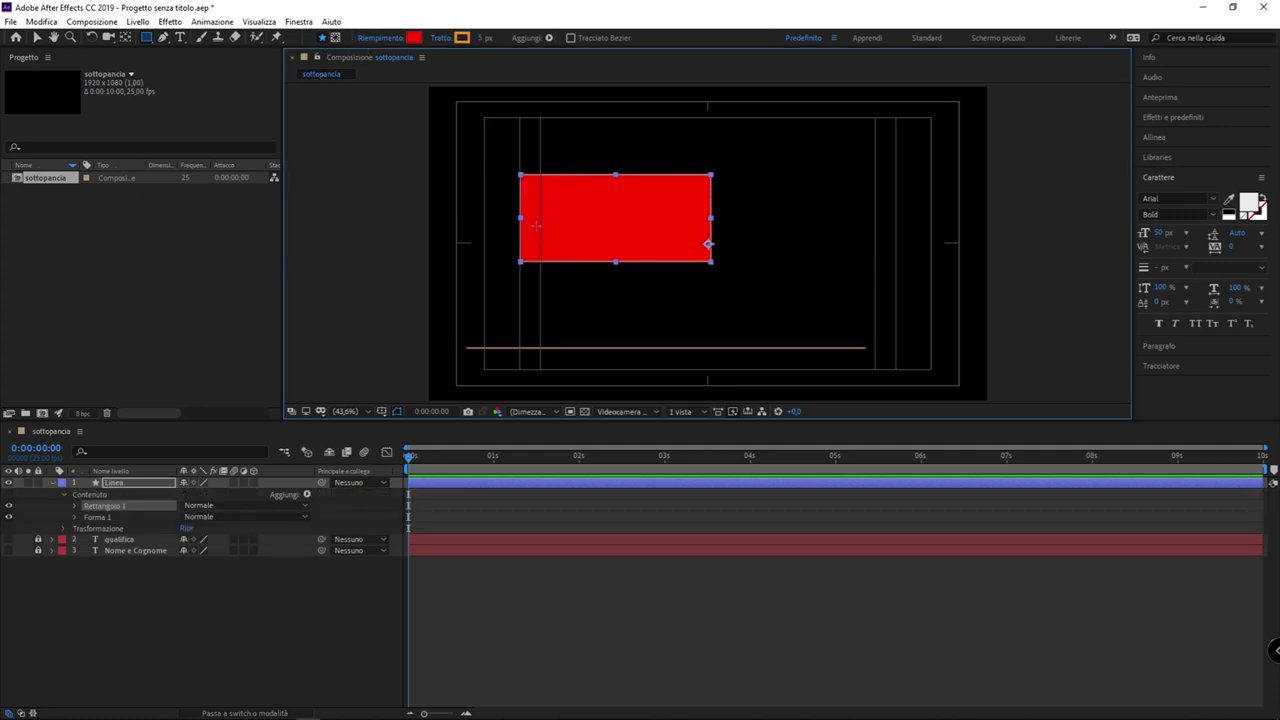
key(ctrl+z)
Step: Return to mask mode, deselect the line layer and reselect the Rectangle tool
click(335, 38)
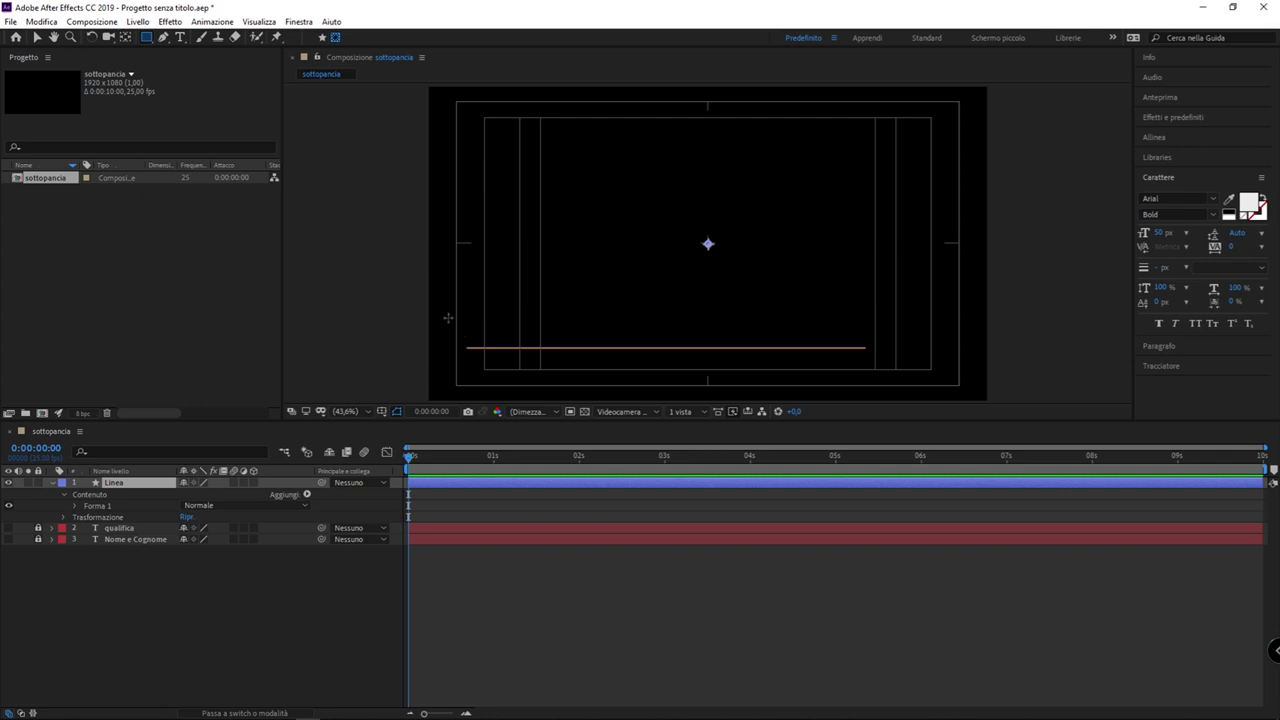
key(v)
click(40, 545)
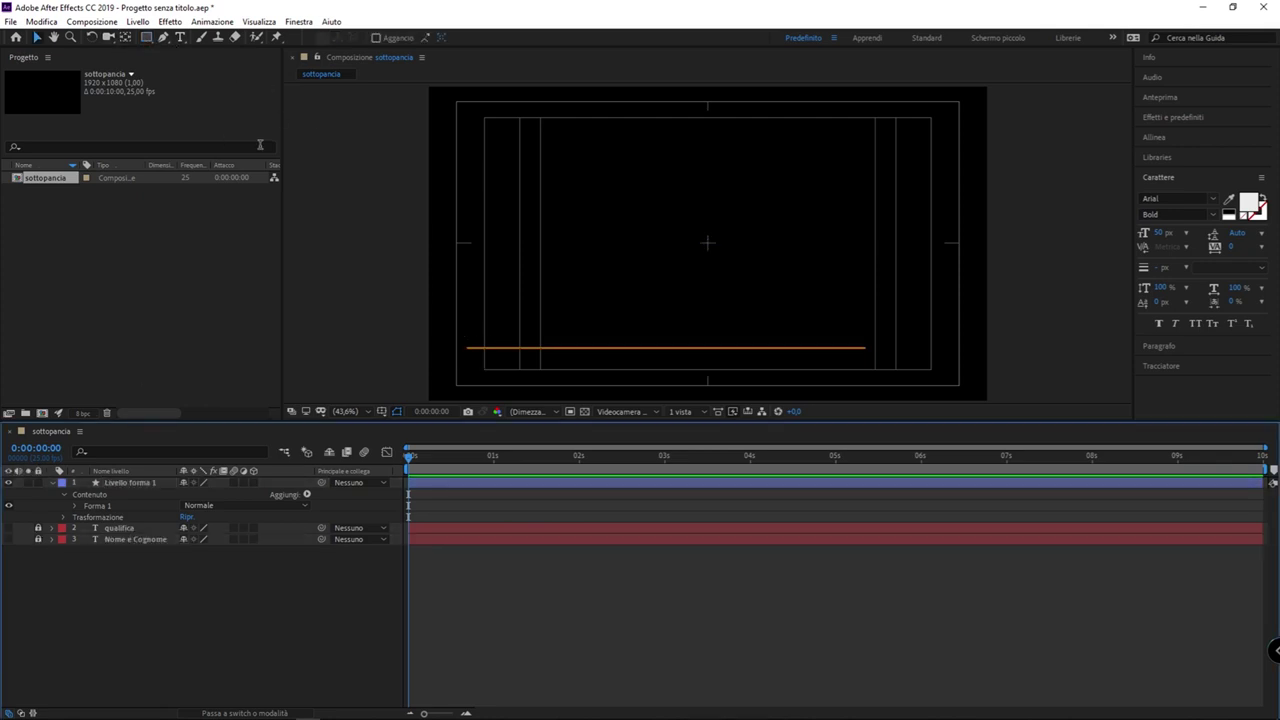
click(146, 38)
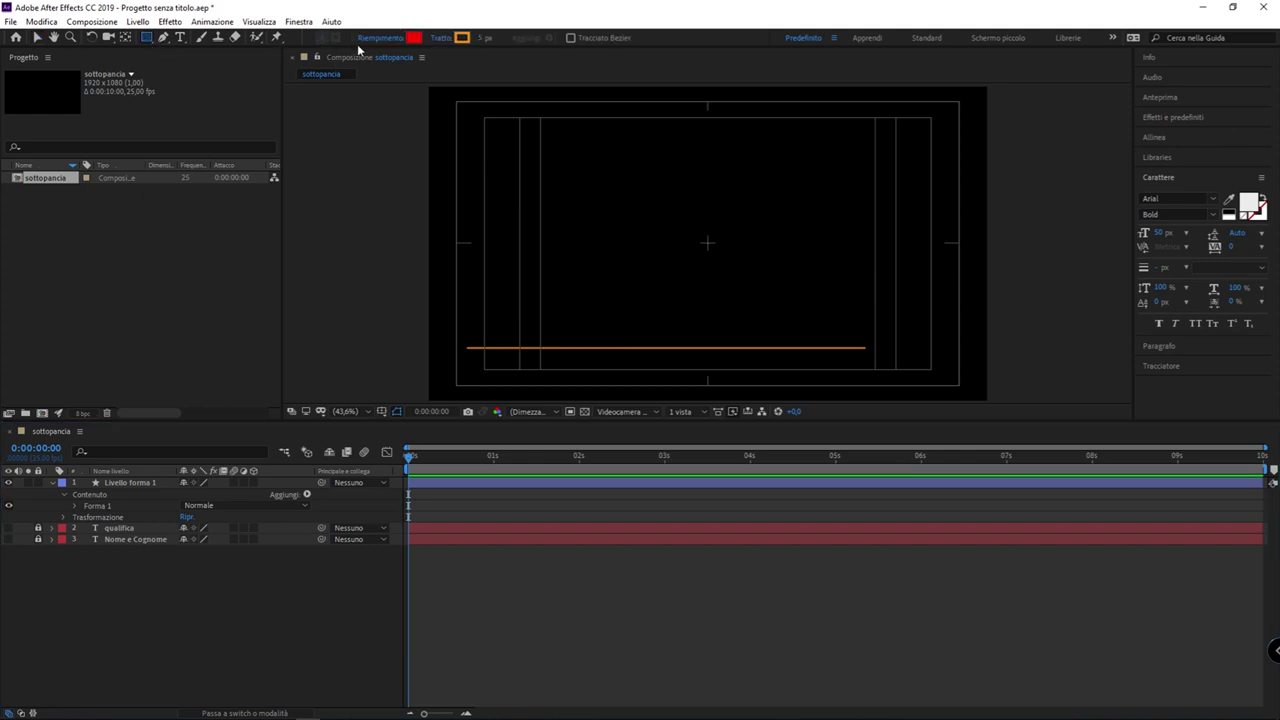
Step: Draw a rectangular mask framing the orange line on its layer and rename the layer 'Linea'
click(148, 482)
click(336, 40)
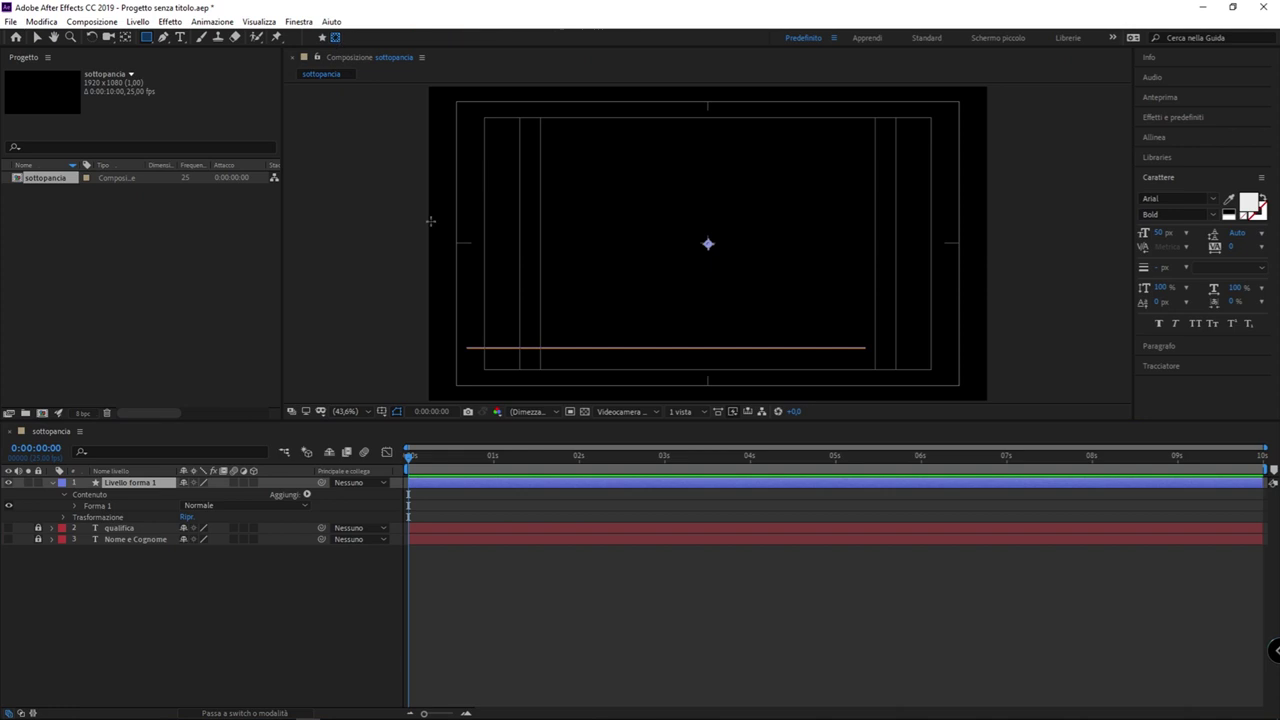
drag(452, 339, 895, 357)
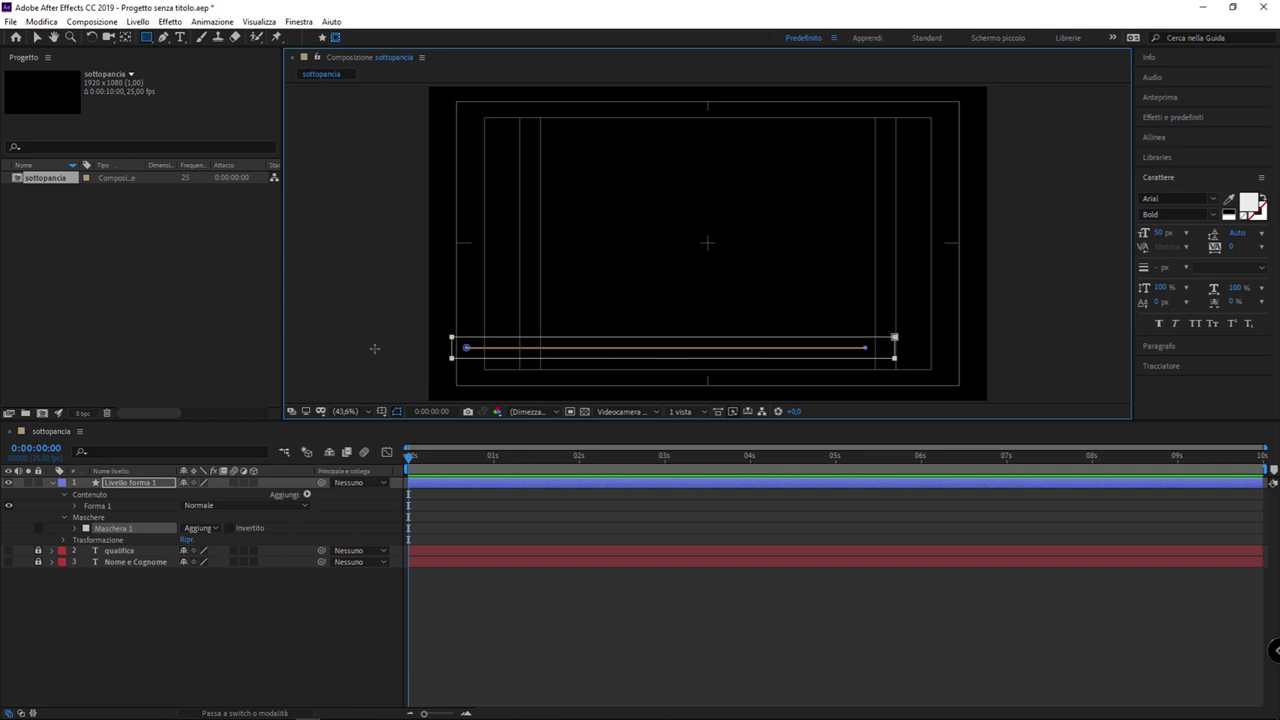
key(v)
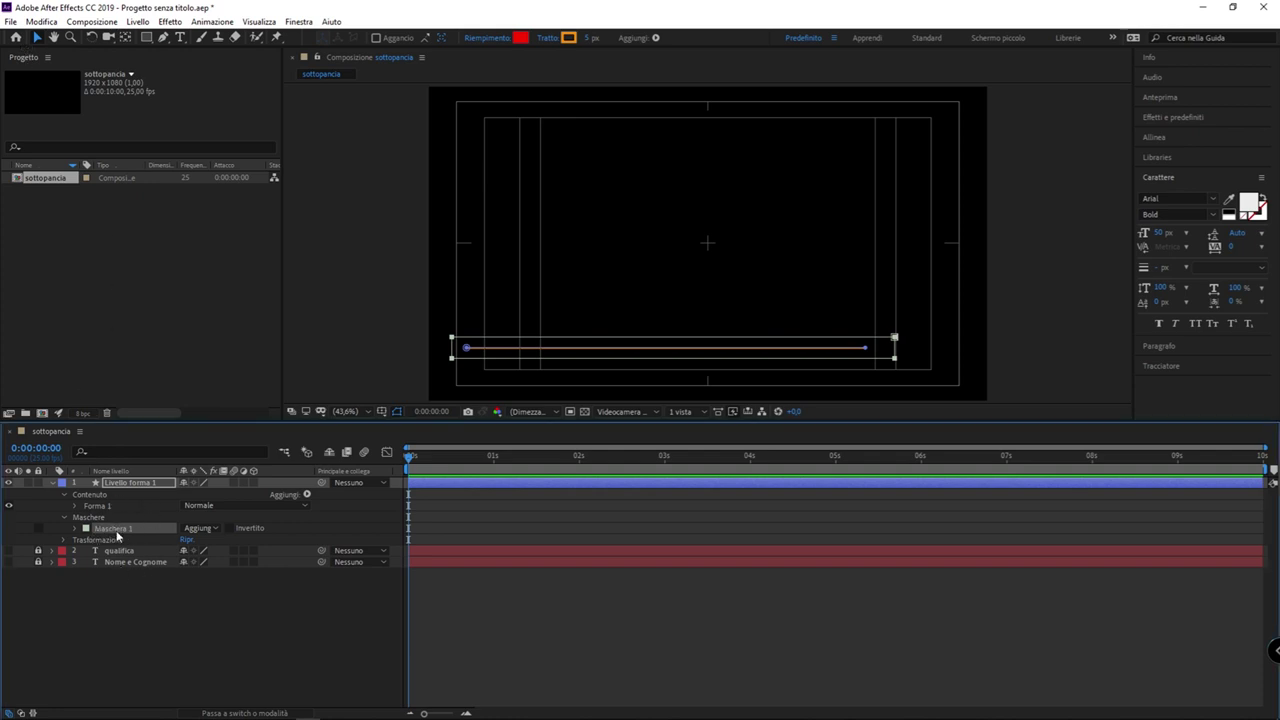
text(Linea)
Step: Position Maschera 1 over the line, test narrowing its right edge, then widen it to cover the full line
drag(898, 364, 890, 362)
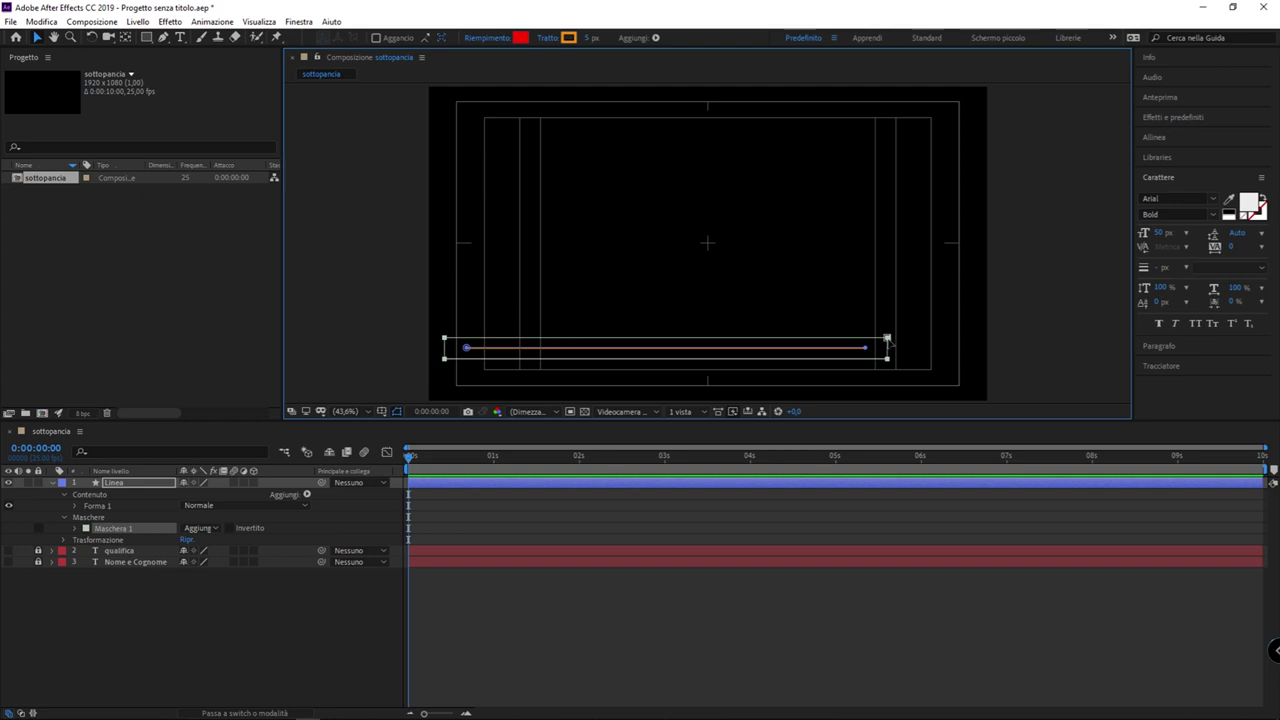
drag(890, 370, 511, 364)
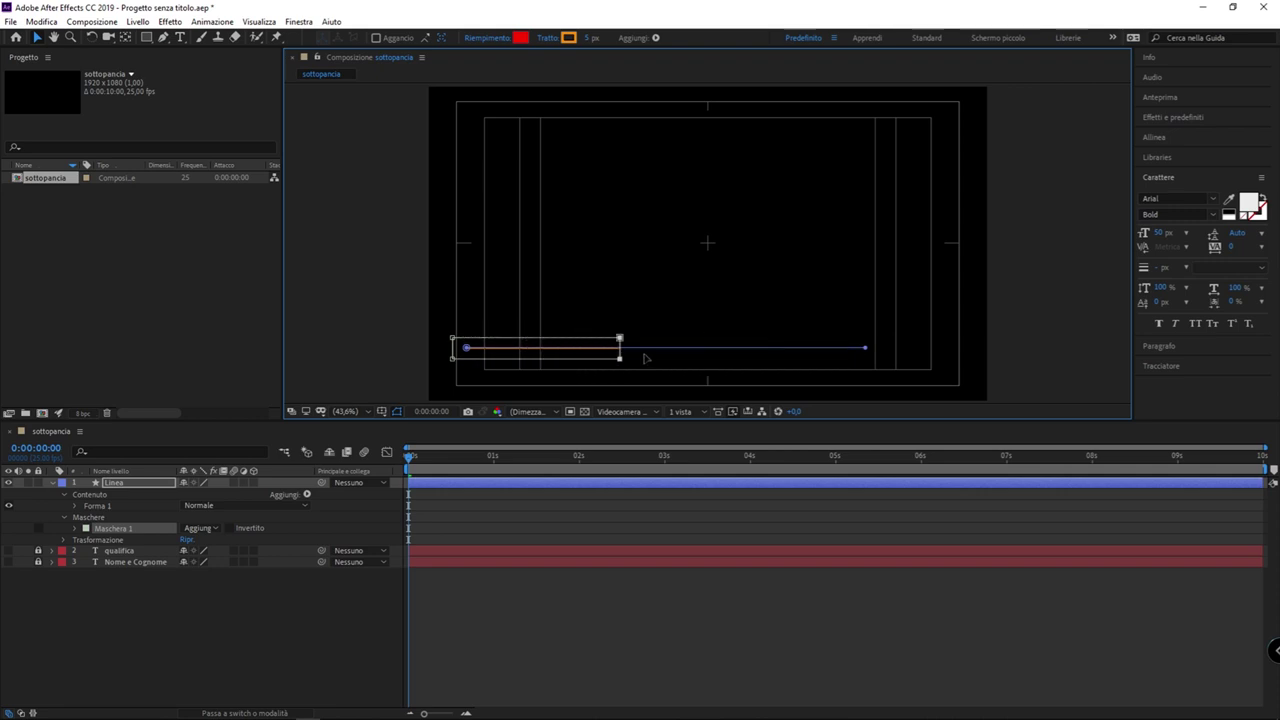
mouse_move(617, 358)
mouse_down()
mouse_move(504, 370)
mouse_move(699, 157)
mouse_move(518, 366)
mouse_move(626, 367)
mouse_move(758, 345)
mouse_up()
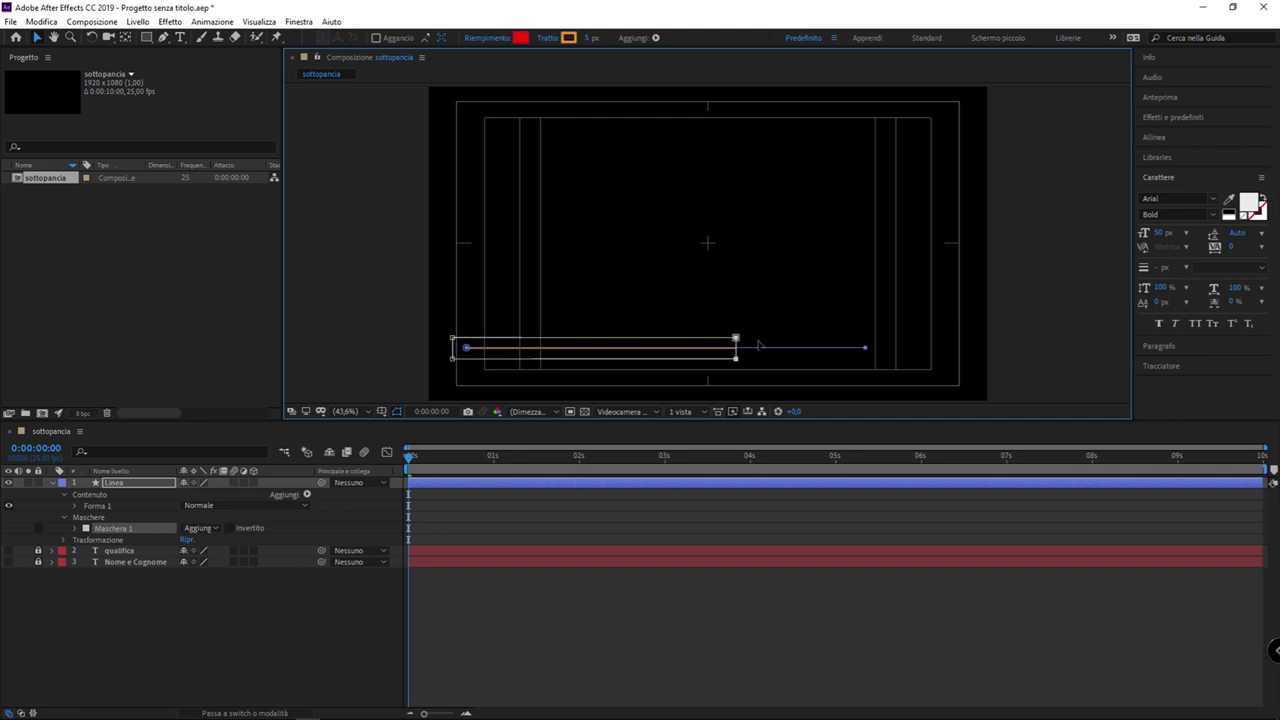
mouse_move(758, 345)
mouse_down()
mouse_move(455, 348)
mouse_move(767, 358)
mouse_up()
mouse_move(686, 360)
mouse_down()
mouse_move(826, 348)
mouse_move(874, 358)
mouse_up()
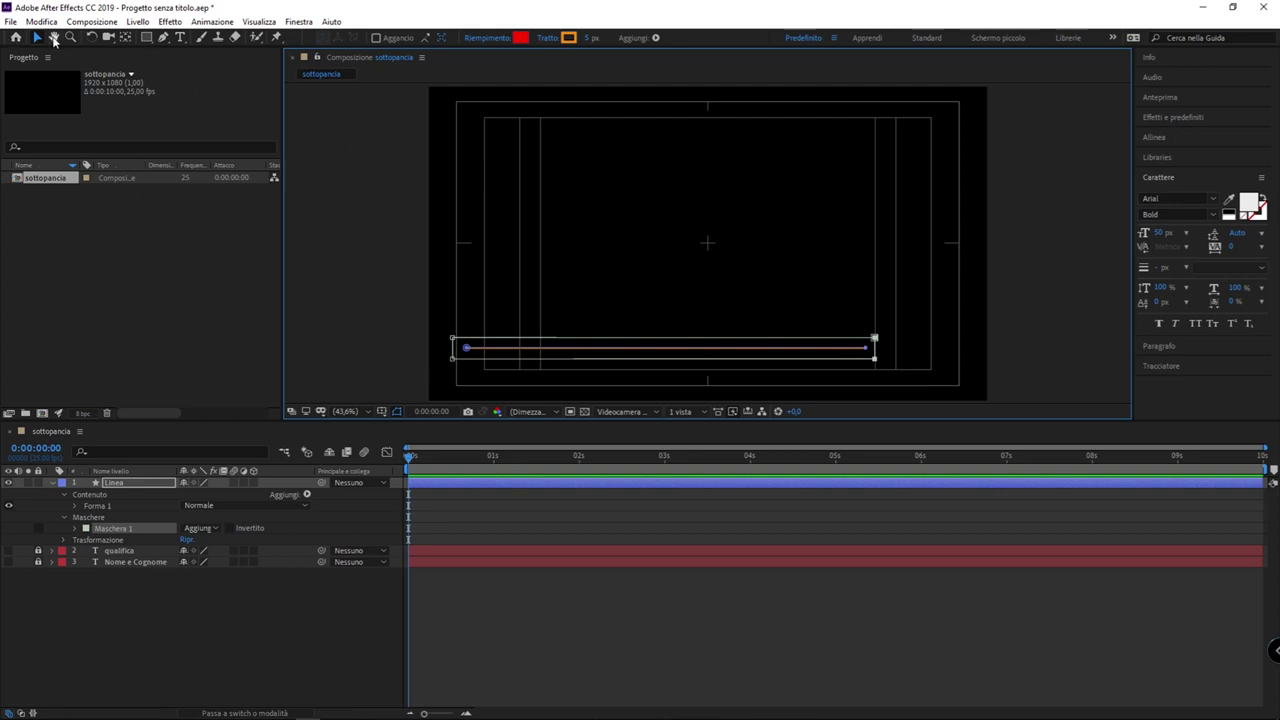
click(788, 230)
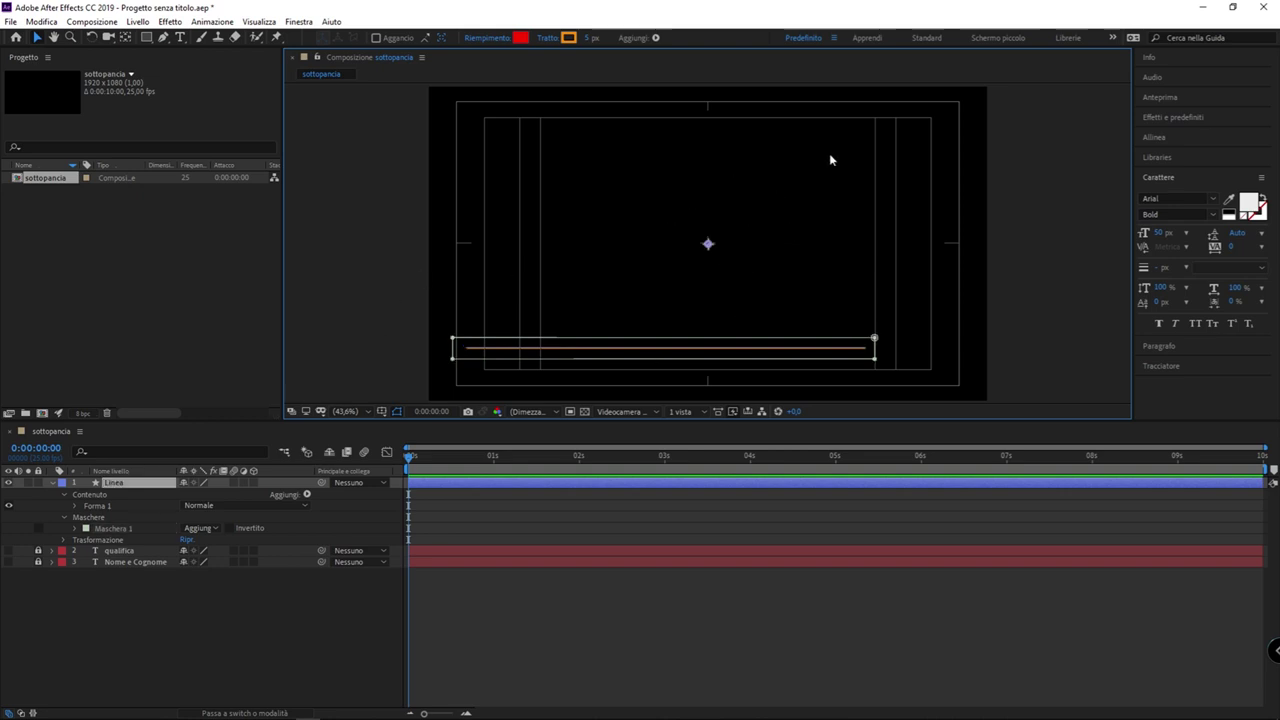
click(743, 170)
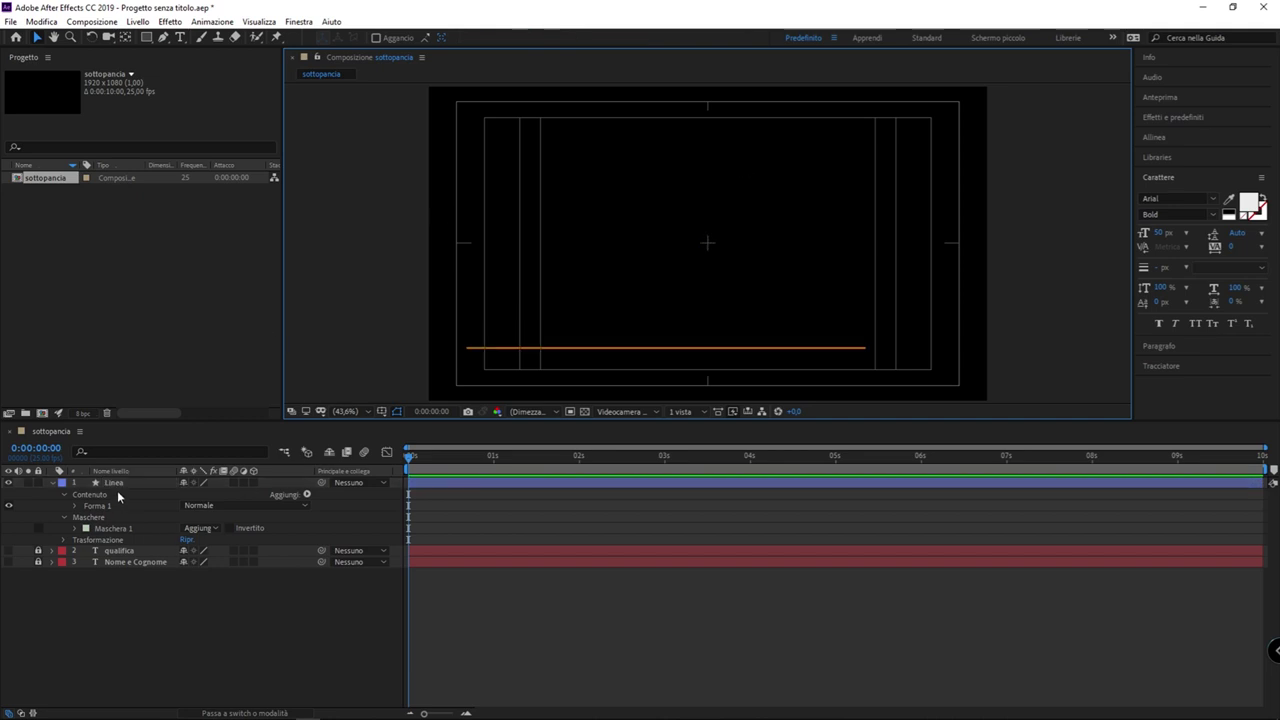
click(113, 529)
click(785, 190)
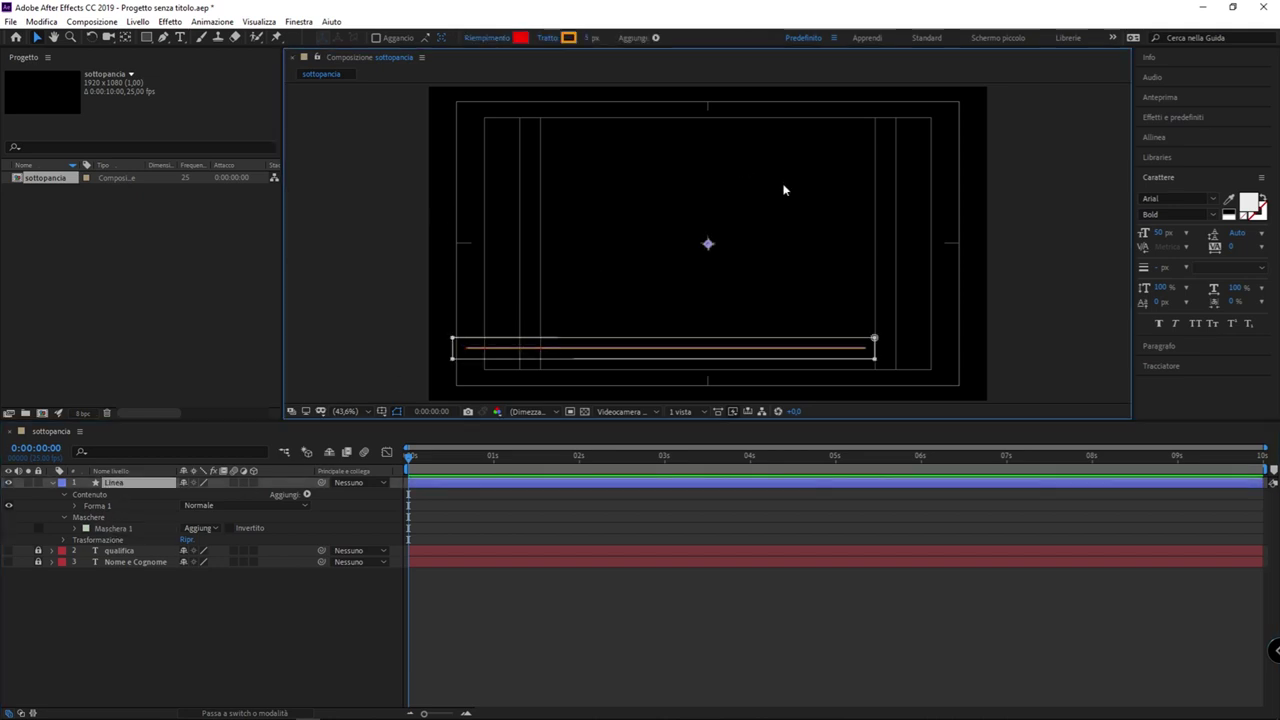
click(875, 340)
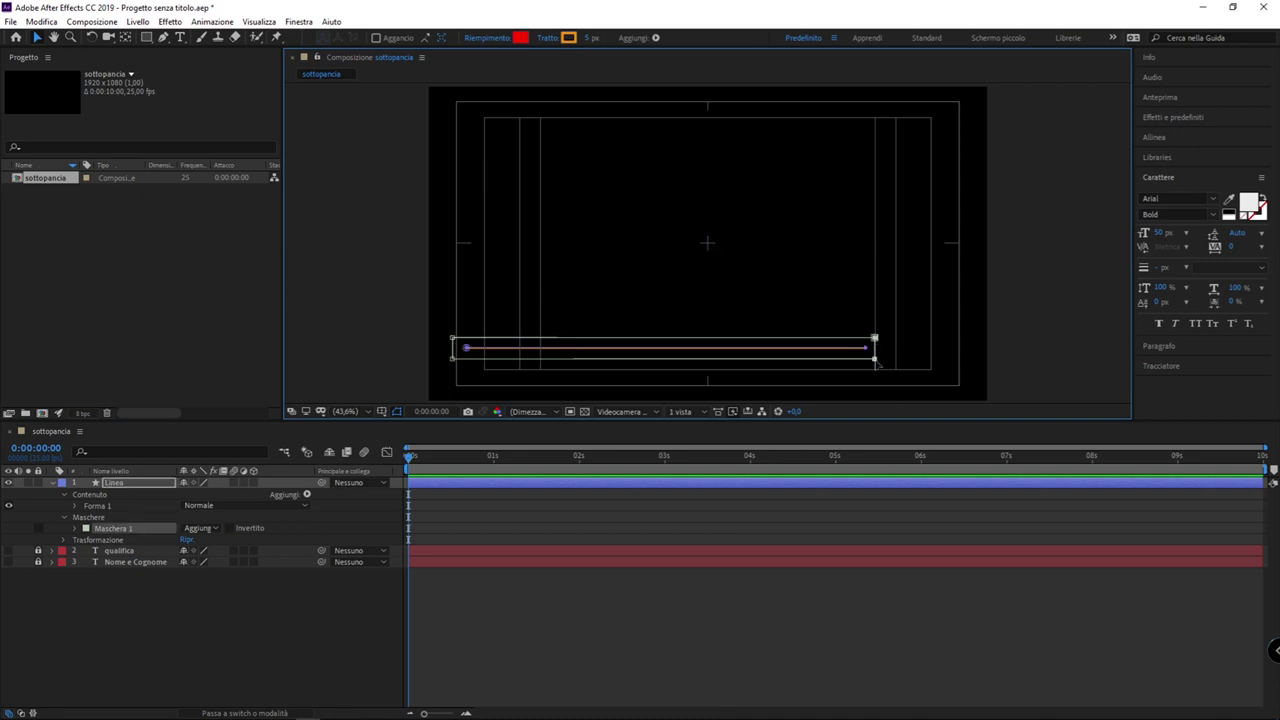
mouse_move(875, 359)
mouse_down()
mouse_move(670, 361)
mouse_move(828, 362)
mouse_move(754, 343)
mouse_move(809, 349)
mouse_move(586, 353)
mouse_move(766, 357)
mouse_move(667, 338)
mouse_move(555, 357)
mouse_move(739, 366)
mouse_move(483, 378)
mouse_move(672, 372)
mouse_move(471, 356)
mouse_move(680, 370)
mouse_move(458, 352)
mouse_up()
key(ctrl+z)
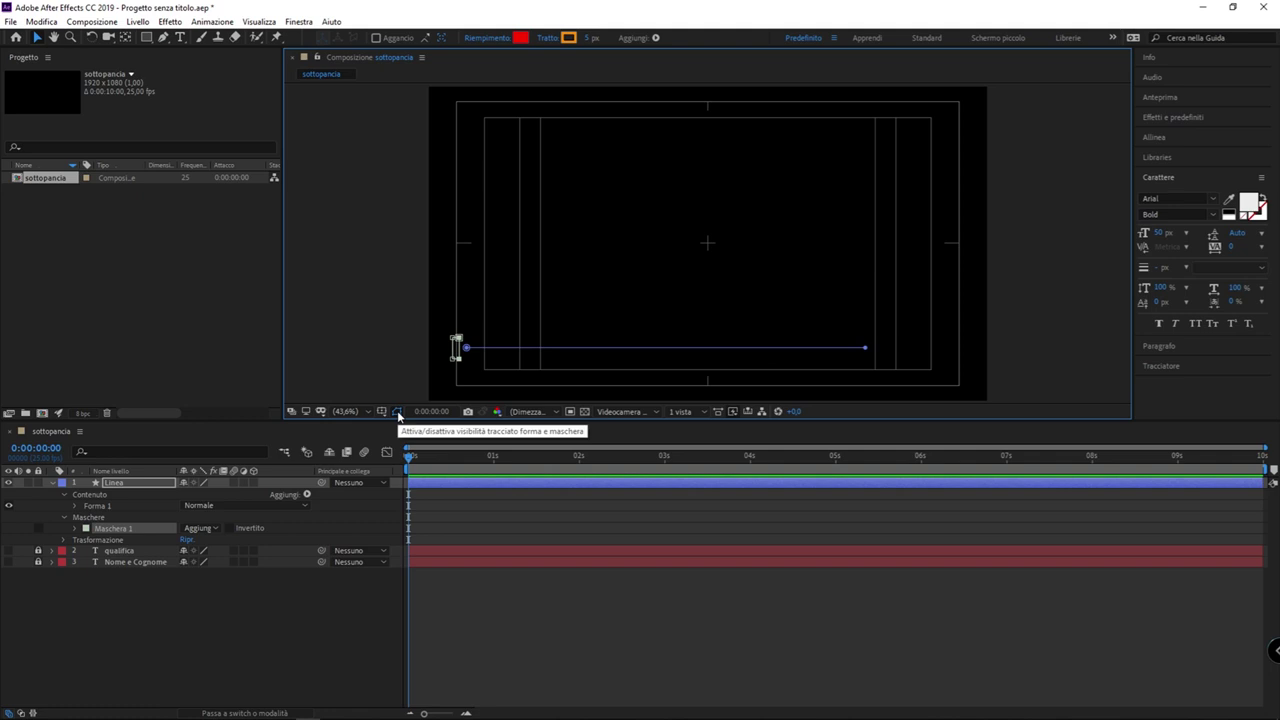
click(397, 413)
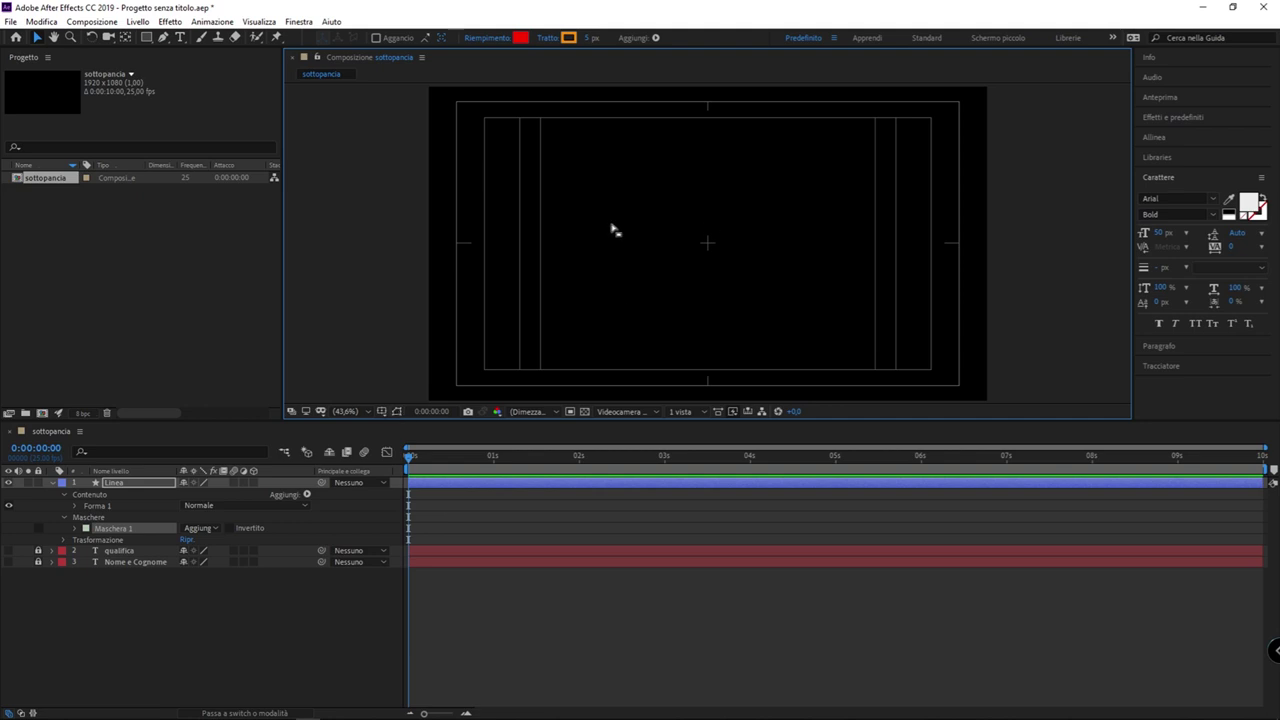
click(395, 413)
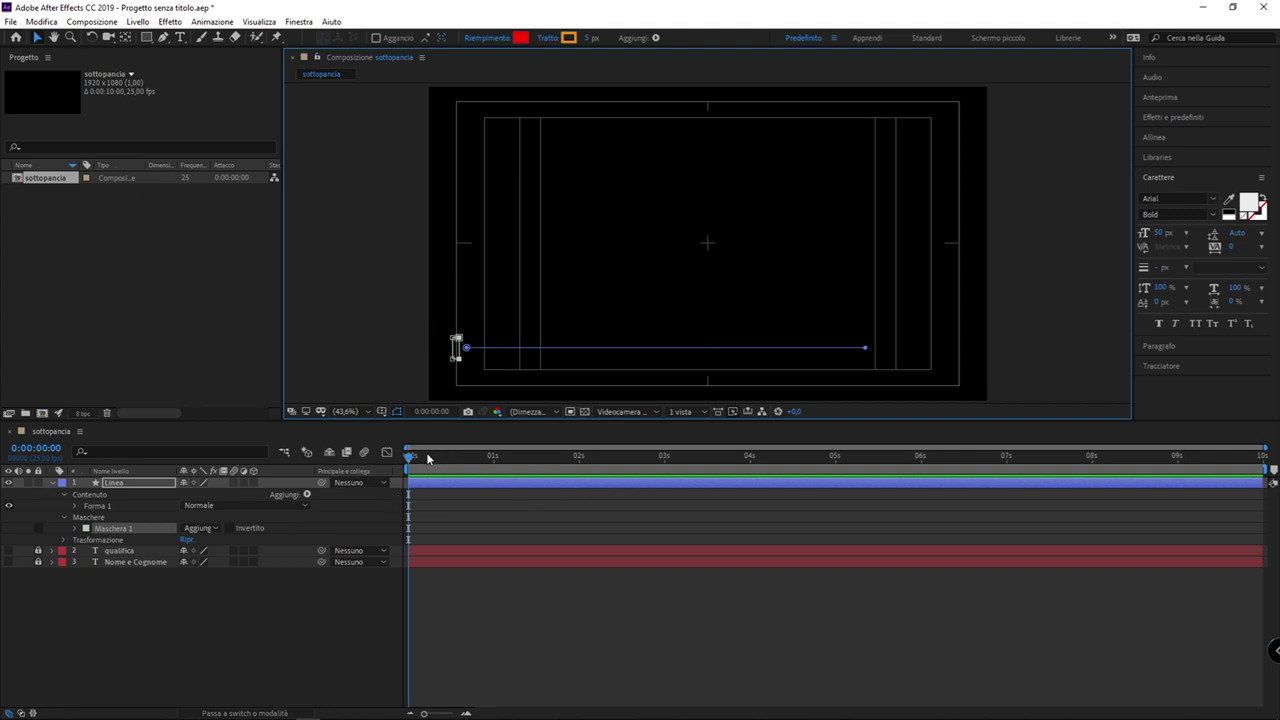
drag(415, 457, 447, 462)
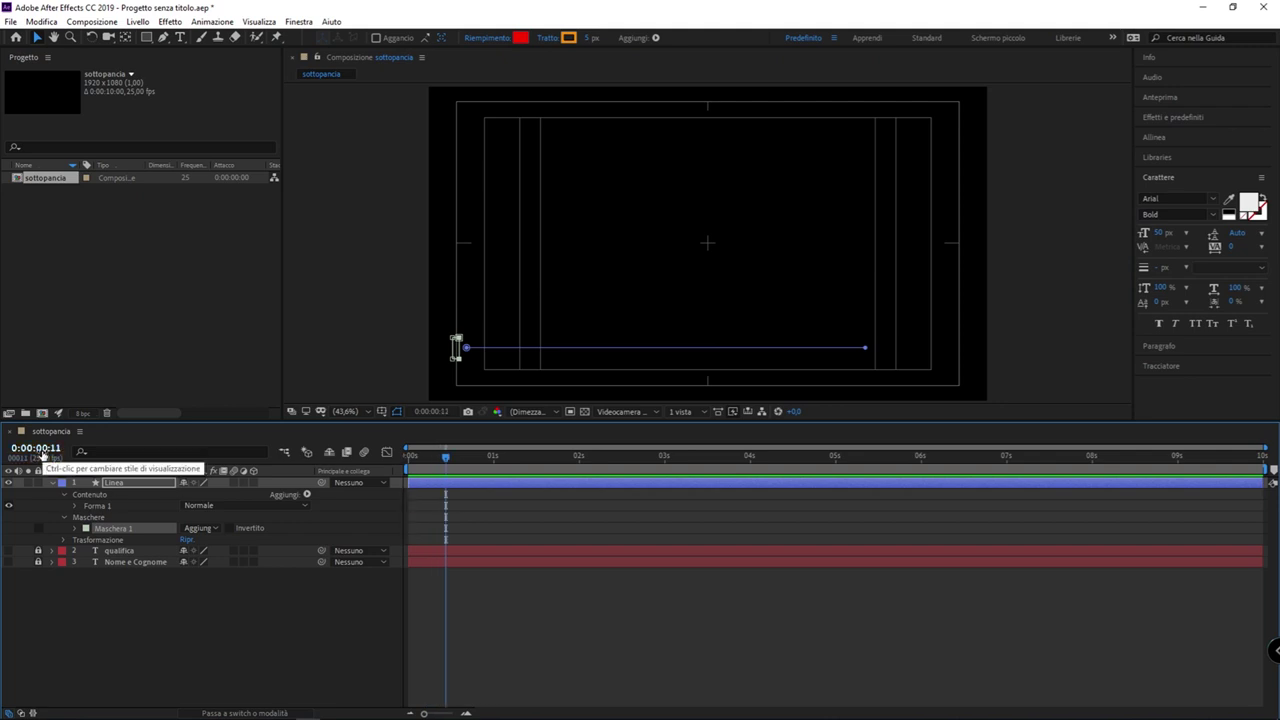
Step: Set the playhead to 0:00:00:12 and reveal the Maschera 1 properties in the timeline
key(Page_Up)
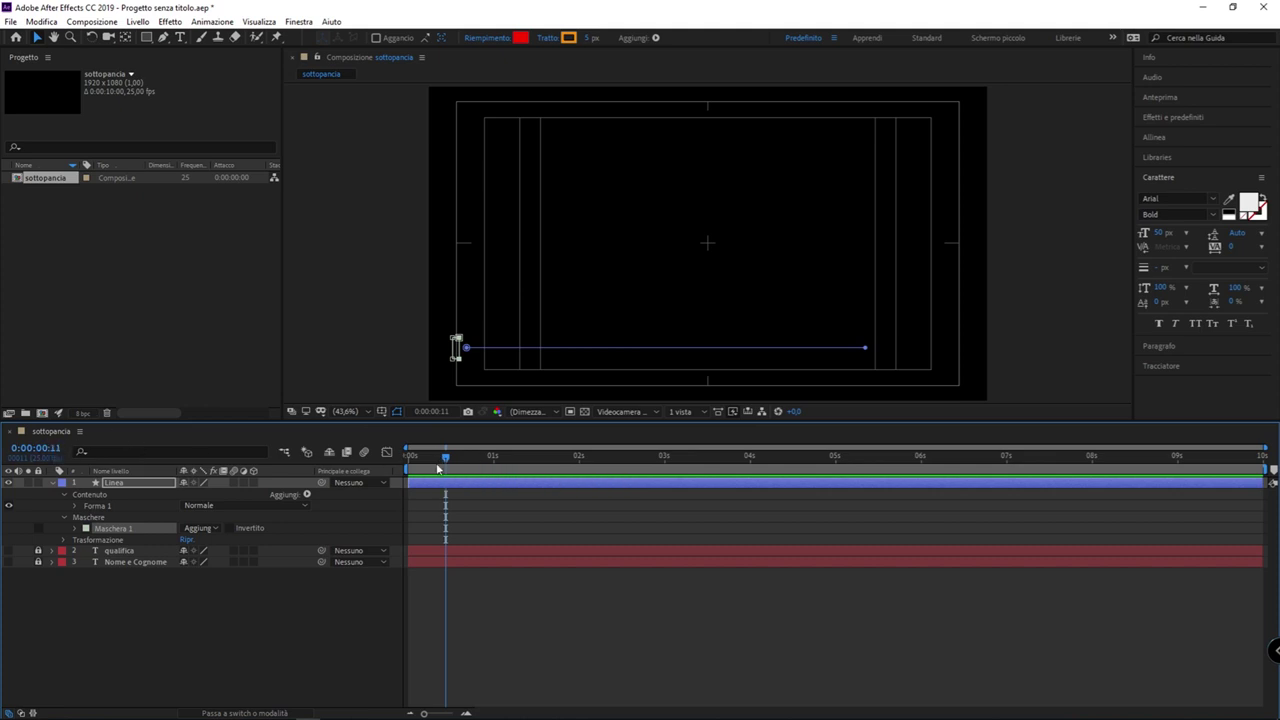
key(Page_Down)
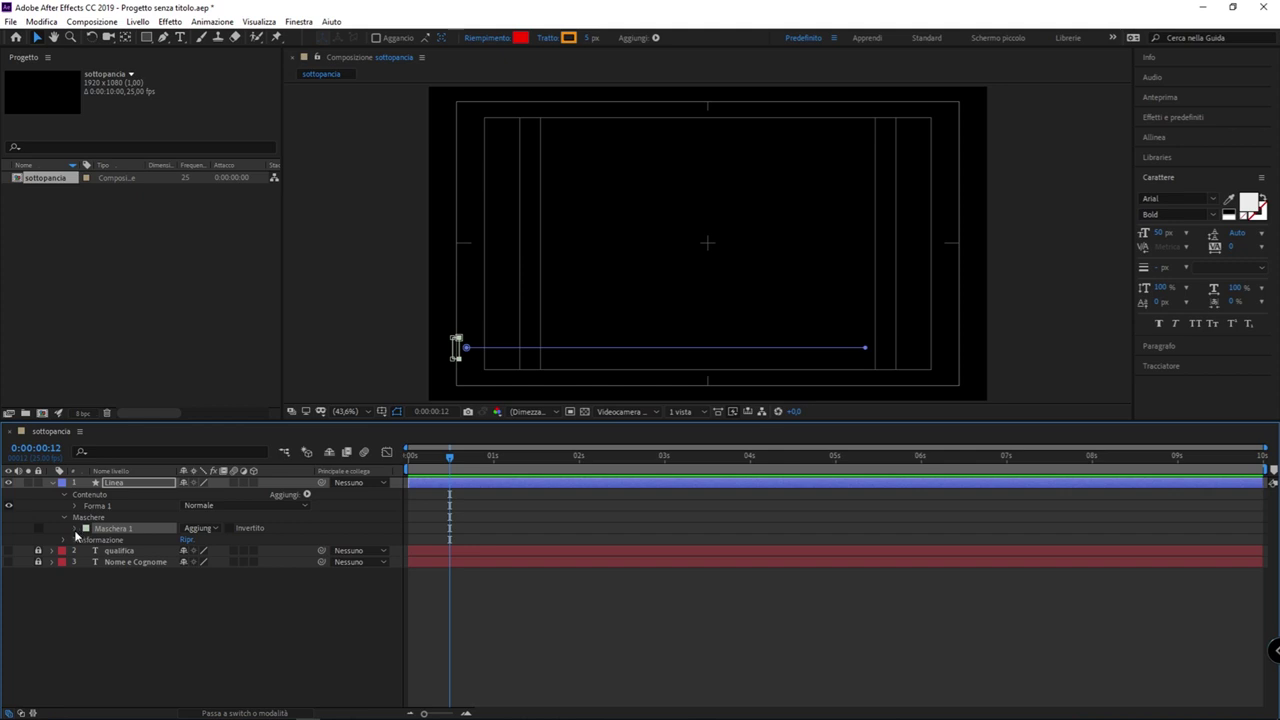
click(75, 530)
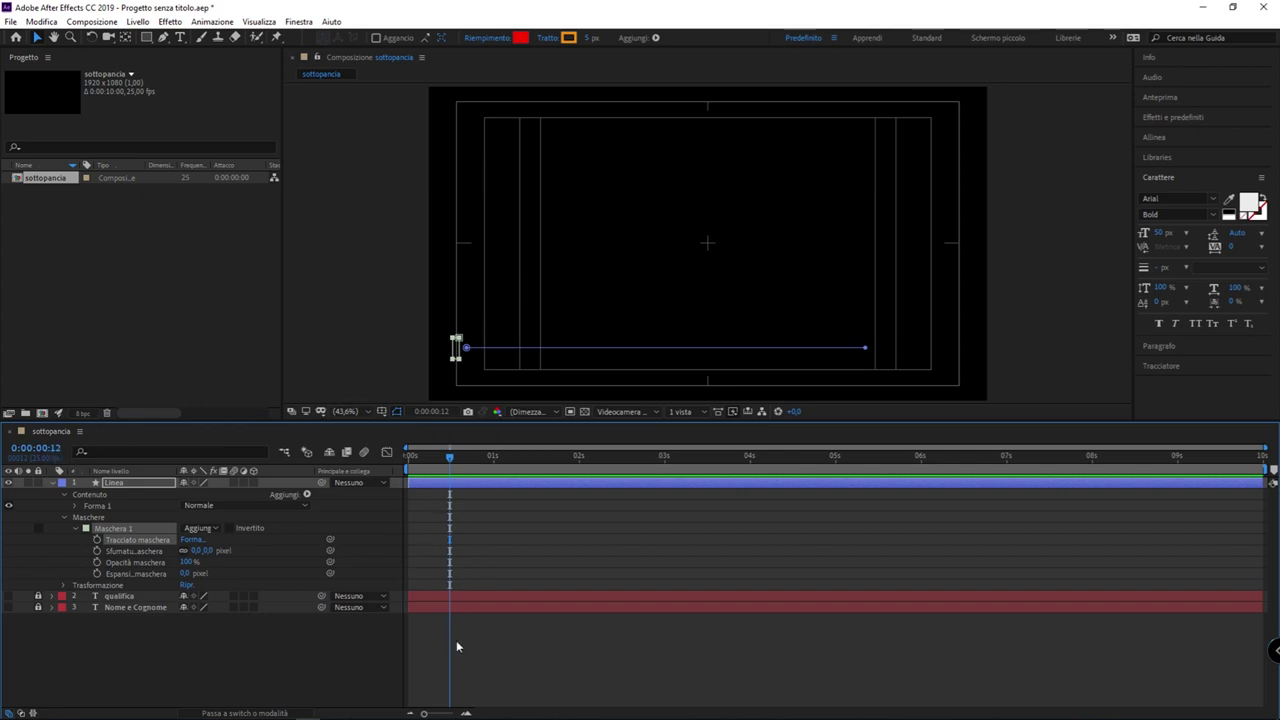
Step: Set the first Mask Path keyframe for Maschera 1 at 0:00:00:12
click(98, 539)
drag(449, 455, 476, 455)
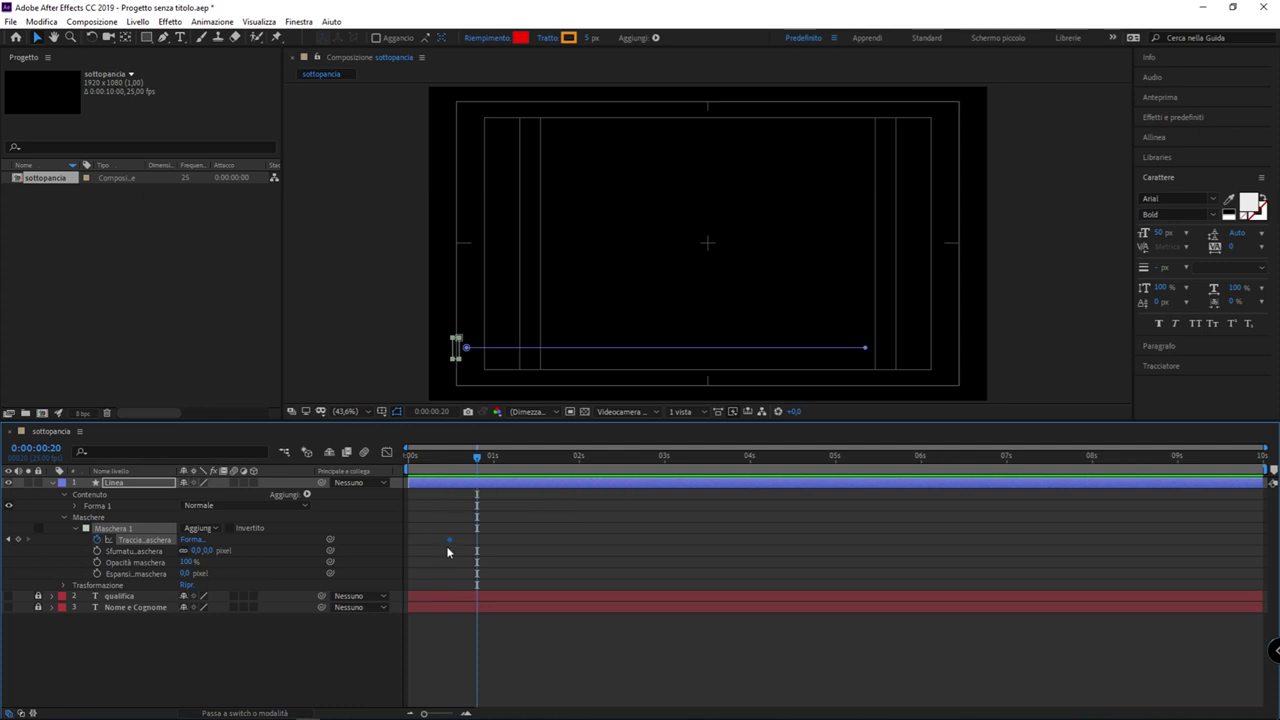
click(450, 457)
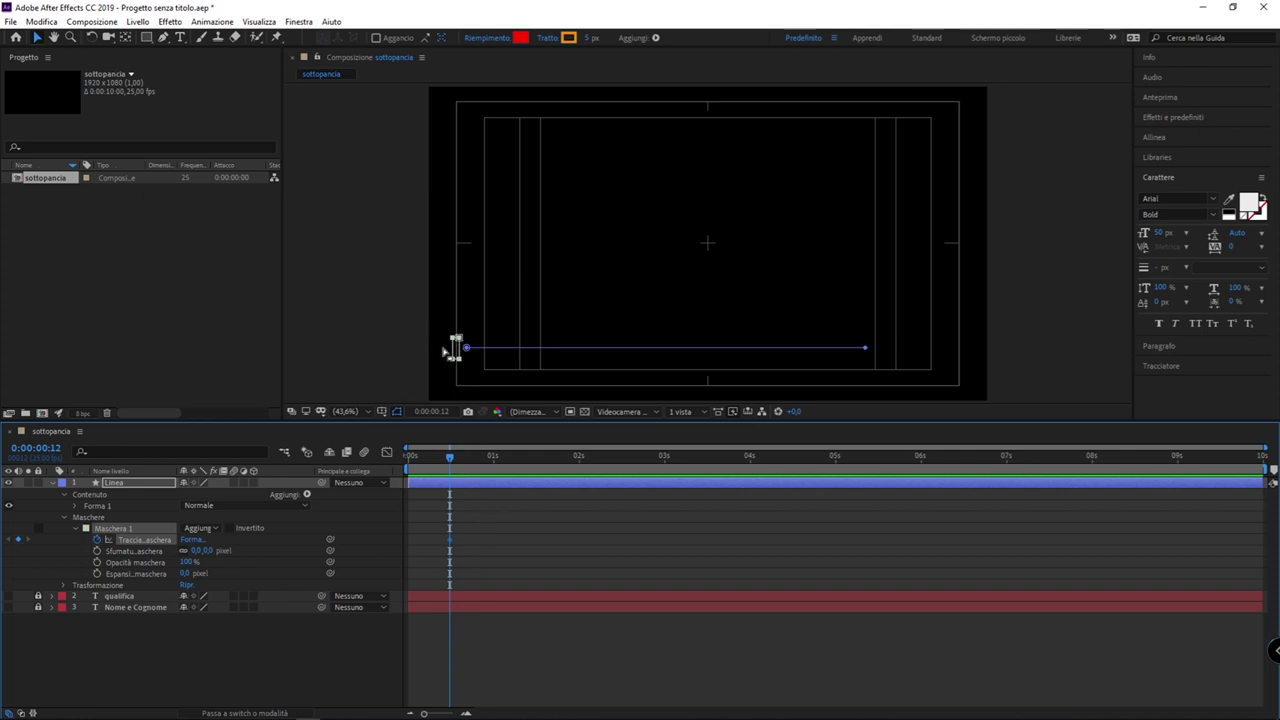
mouse_move(453, 459)
mouse_down()
mouse_move(447, 469)
mouse_move(495, 467)
mouse_up()
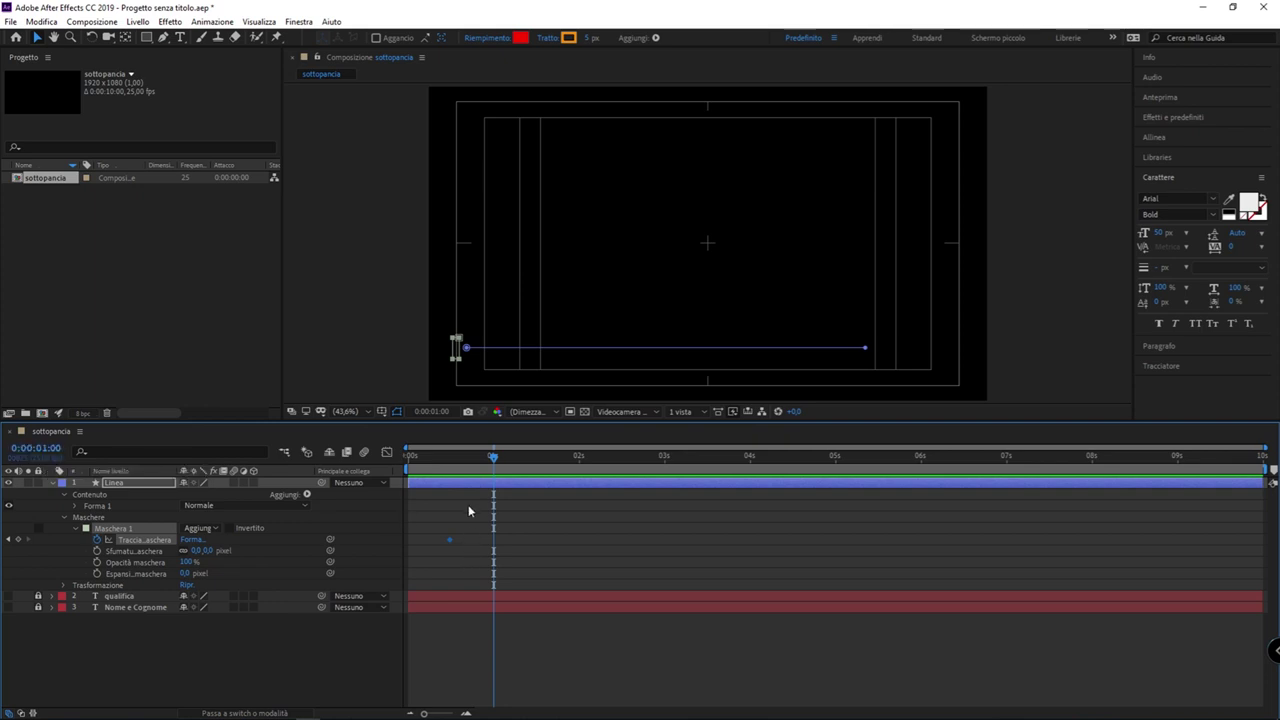
Step: At 0:00:01:00, drag the mask's left-end vertices right so the mask covers the whole orange line
mouse_move(476, 366)
mouse_down()
mouse_move(460, 342)
mouse_move(487, 340)
mouse_up()
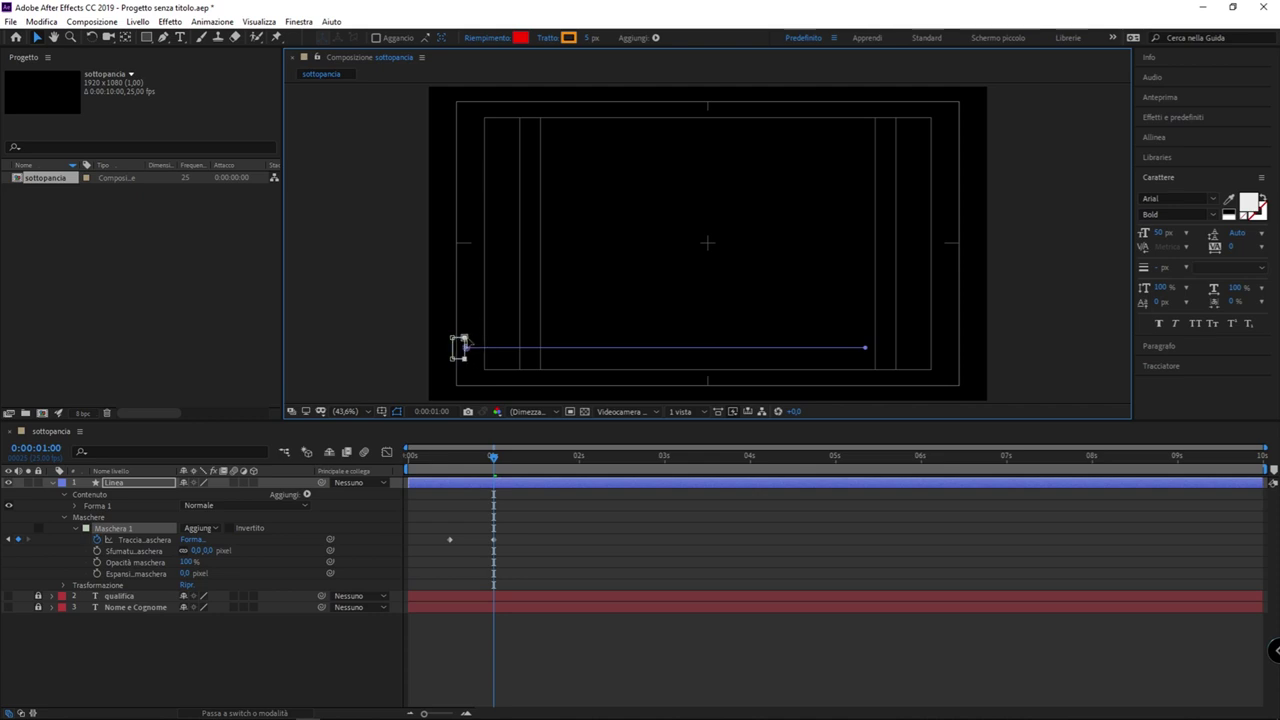
drag(487, 340, 896, 372)
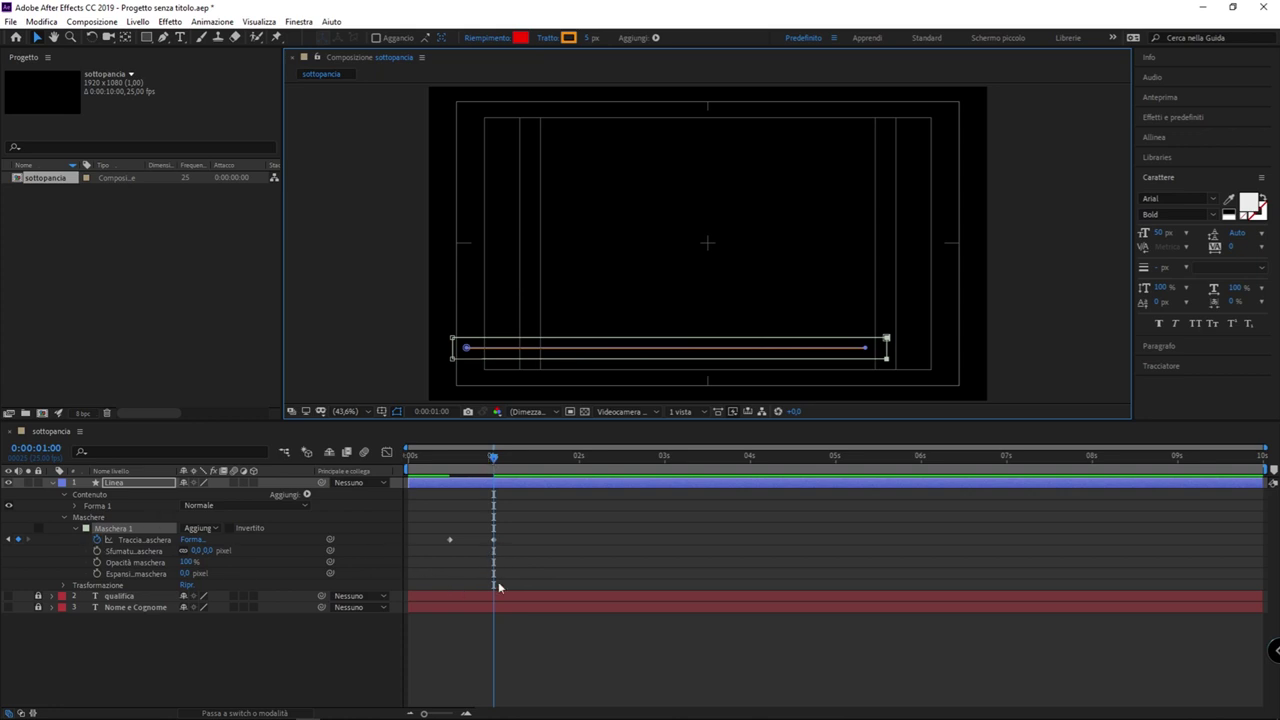
key(Page_Down)
key(Page_Down)
key(Page_Down)
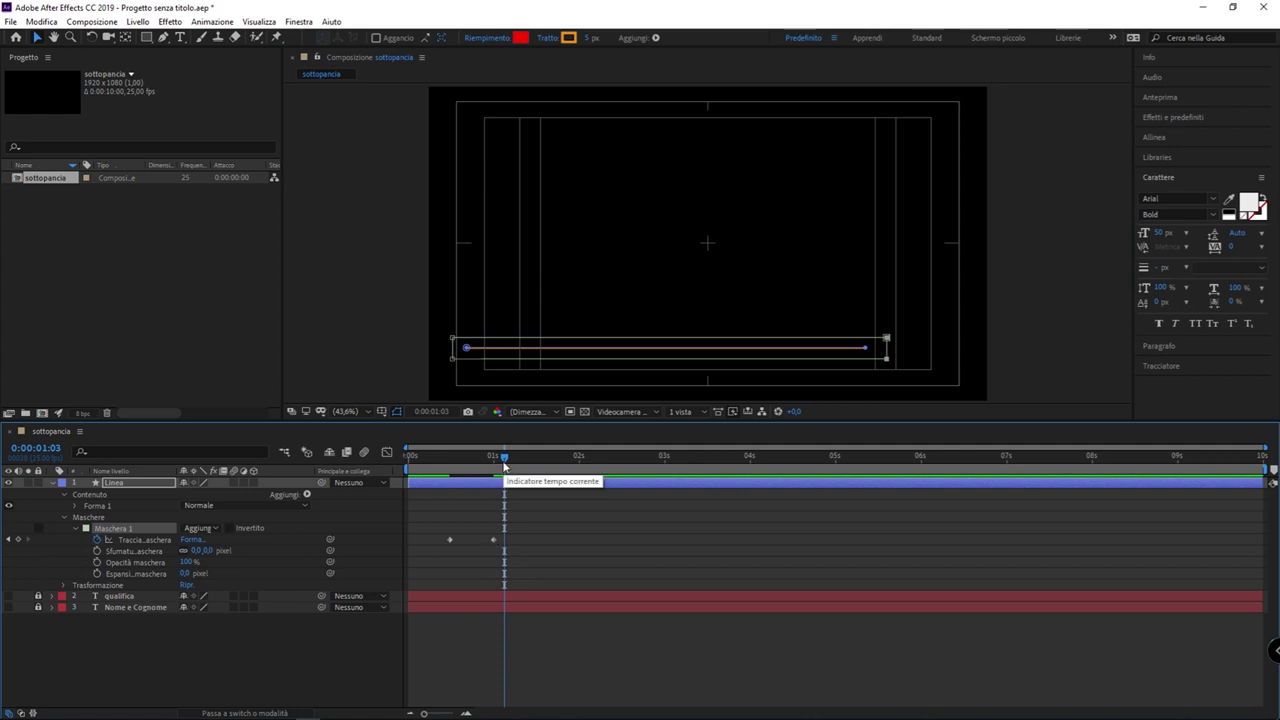
drag(505, 459, 496, 460)
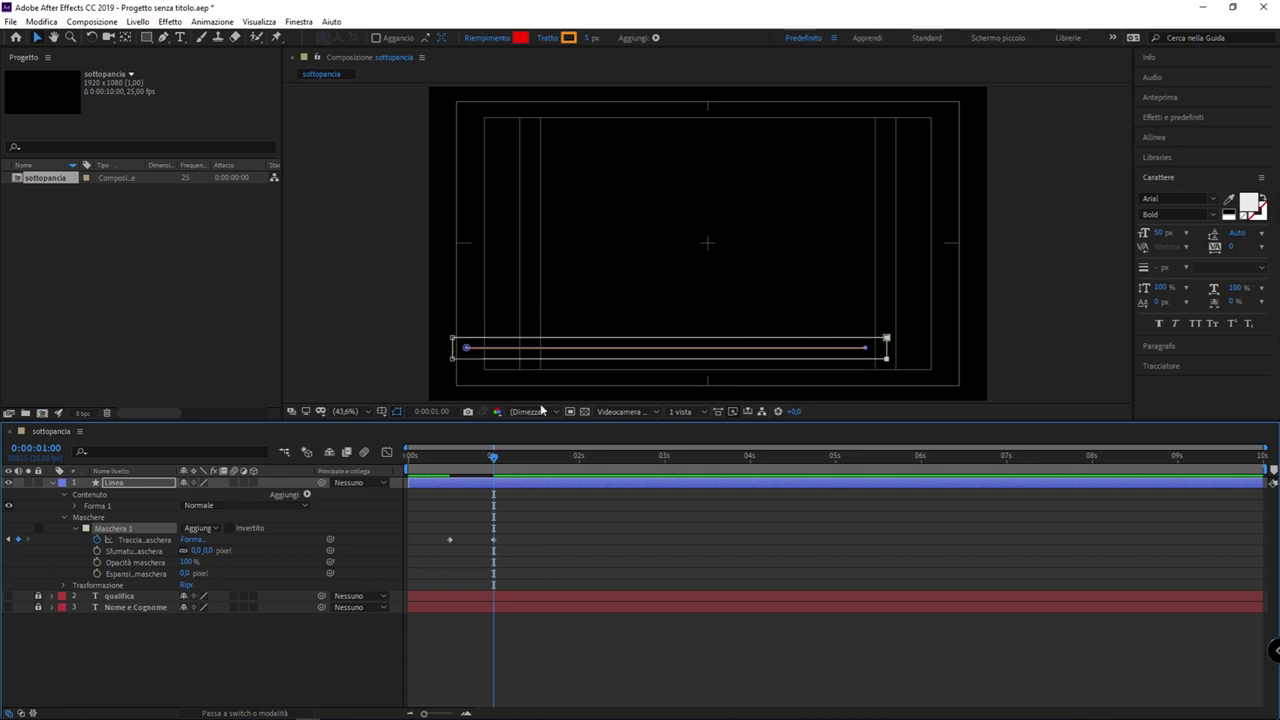
click(449, 642)
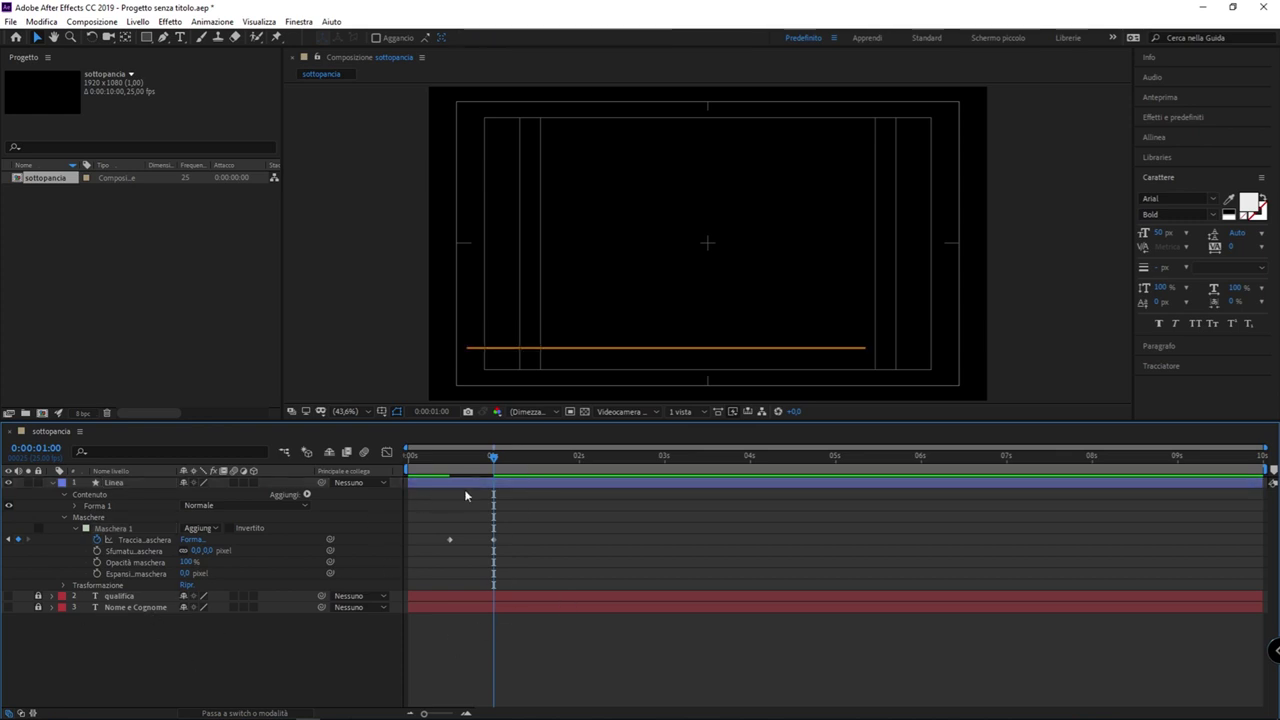
drag(495, 459, 449, 463)
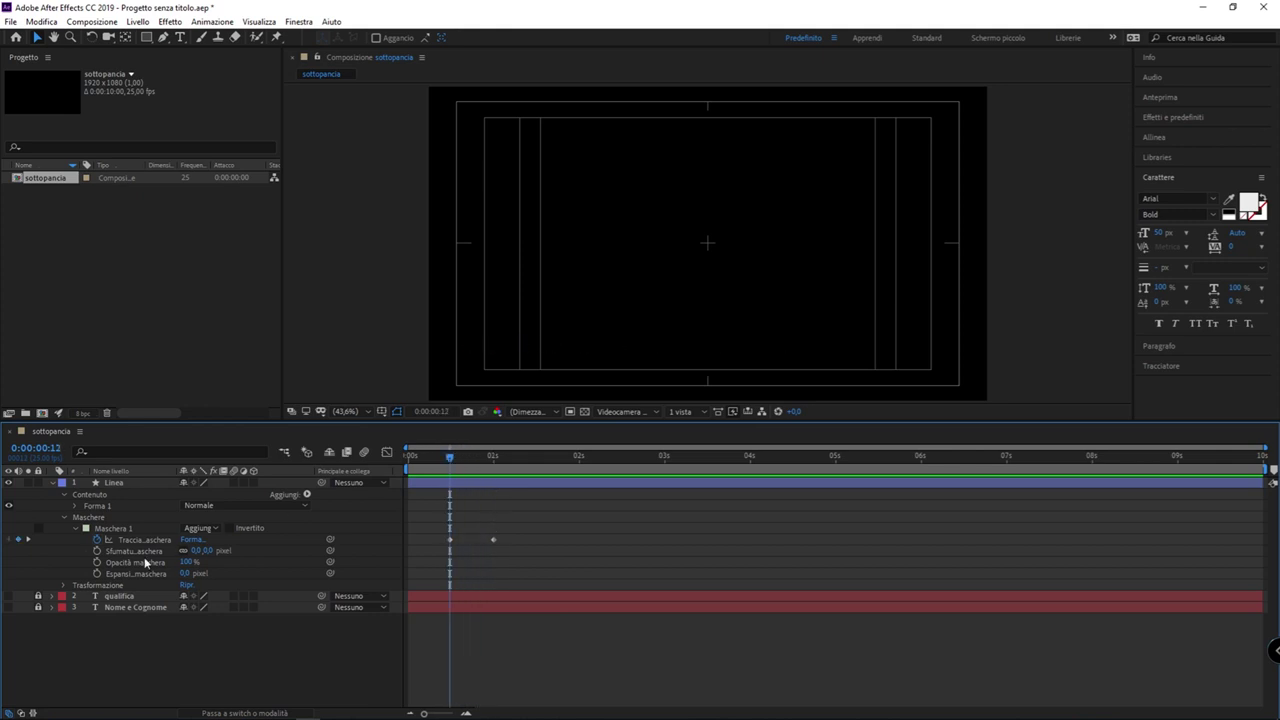
click(107, 537)
mouse_move(463, 465)
mouse_down()
mouse_move(455, 476)
mouse_move(509, 477)
mouse_move(450, 478)
mouse_move(500, 477)
mouse_move(451, 478)
mouse_move(497, 475)
mouse_move(449, 457)
mouse_move(483, 457)
mouse_move(409, 458)
mouse_move(552, 470)
mouse_move(485, 471)
mouse_move(497, 477)
mouse_move(495, 463)
mouse_move(403, 457)
mouse_up()
click(284, 632)
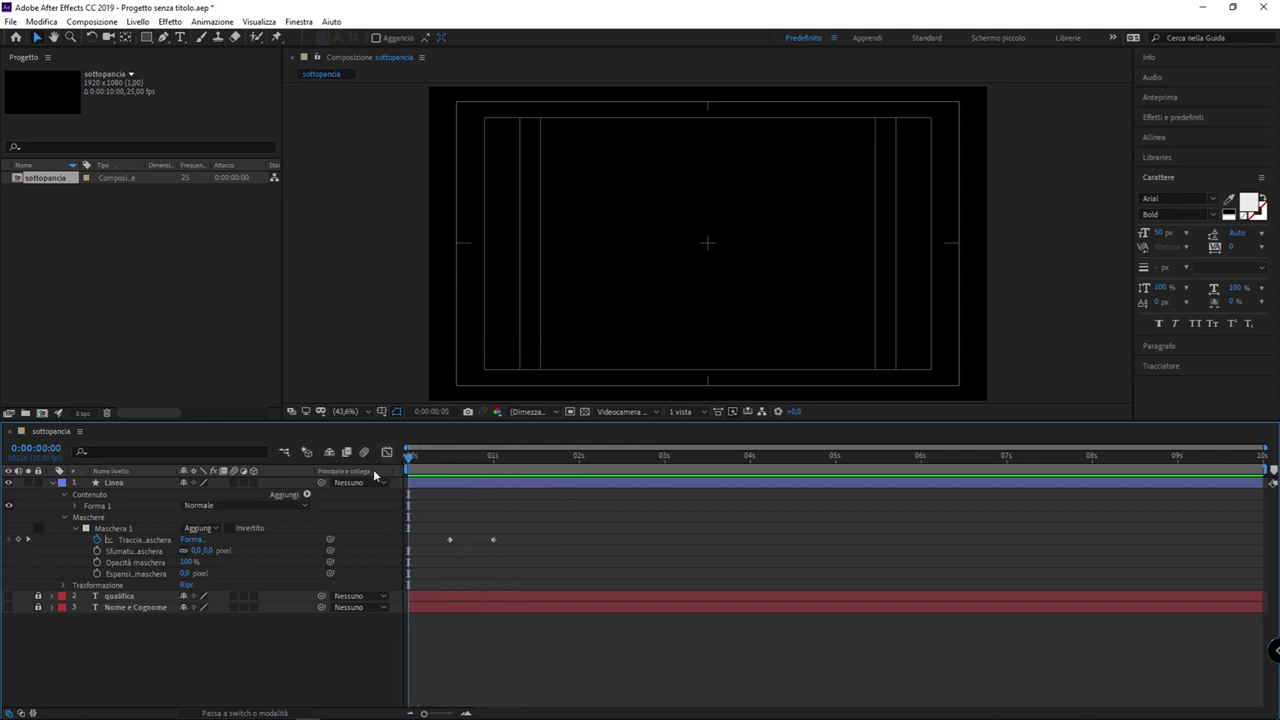
key(space)
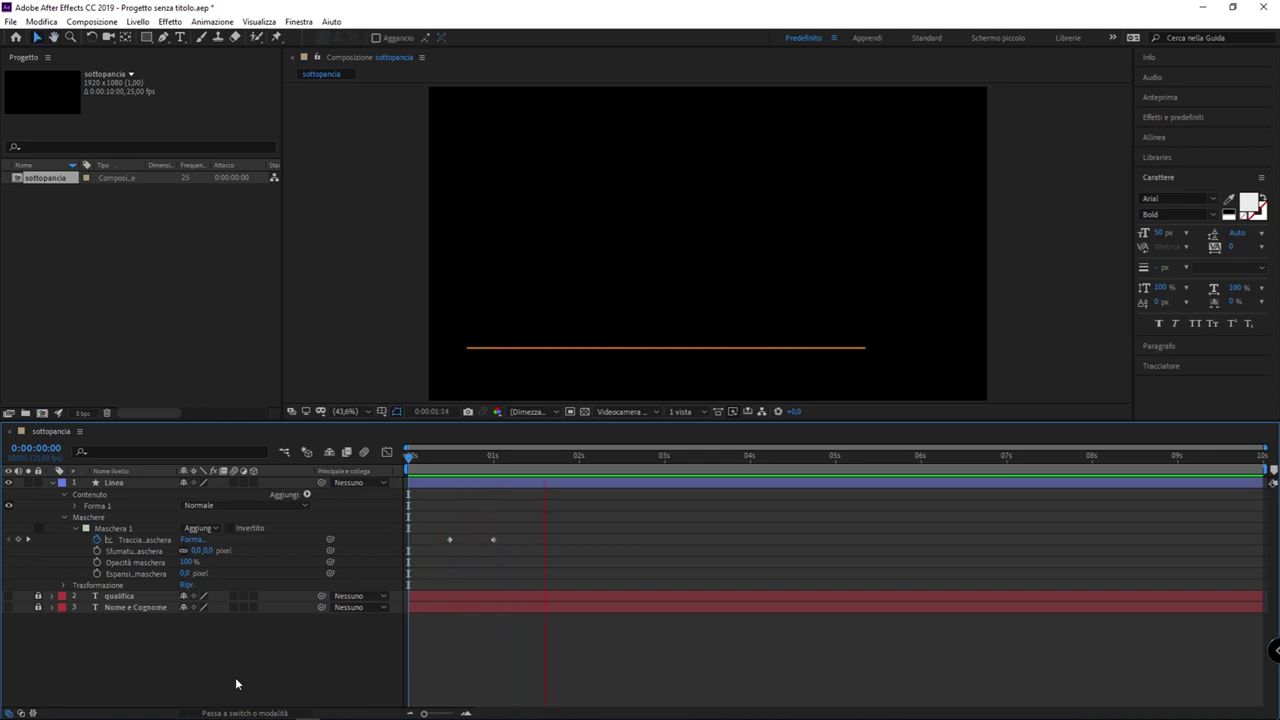
mouse_move(438, 459)
mouse_down()
mouse_move(418, 458)
mouse_move(587, 474)
mouse_up()
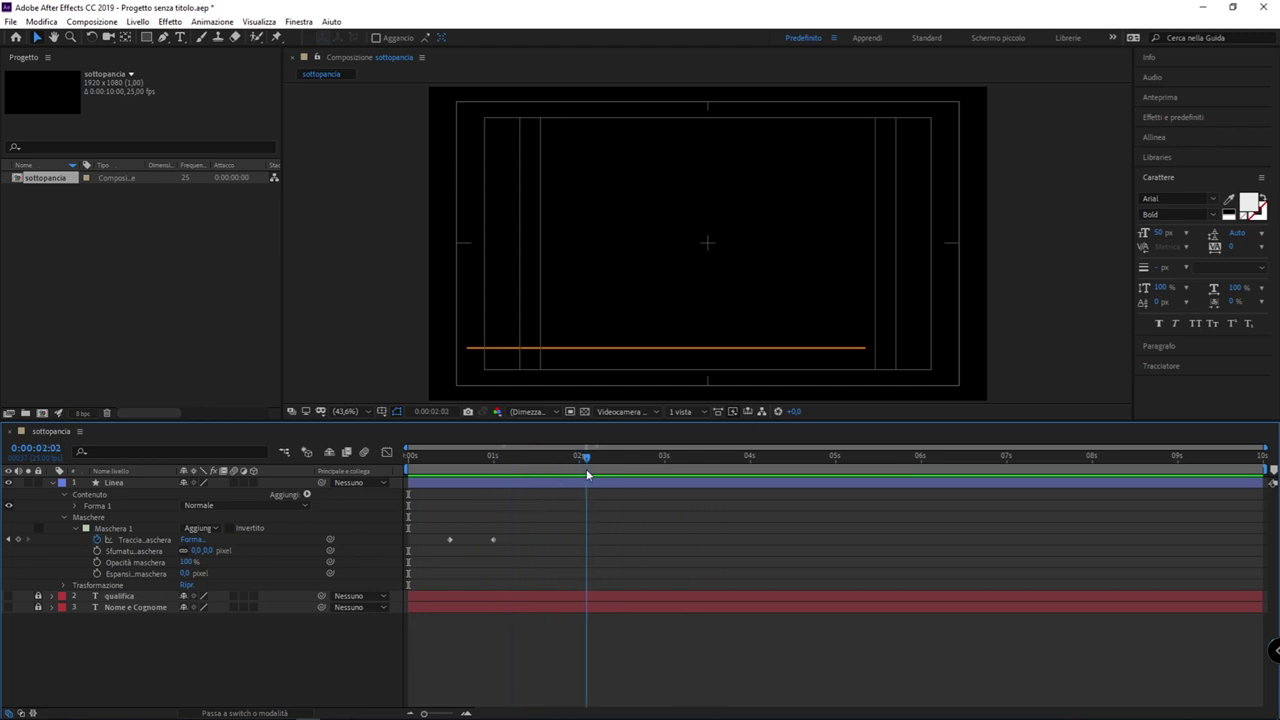
Step: Move the playhead to 0:00:08:04 and select both Maschera 1 mask path keyframes
drag(586, 468, 1108, 470)
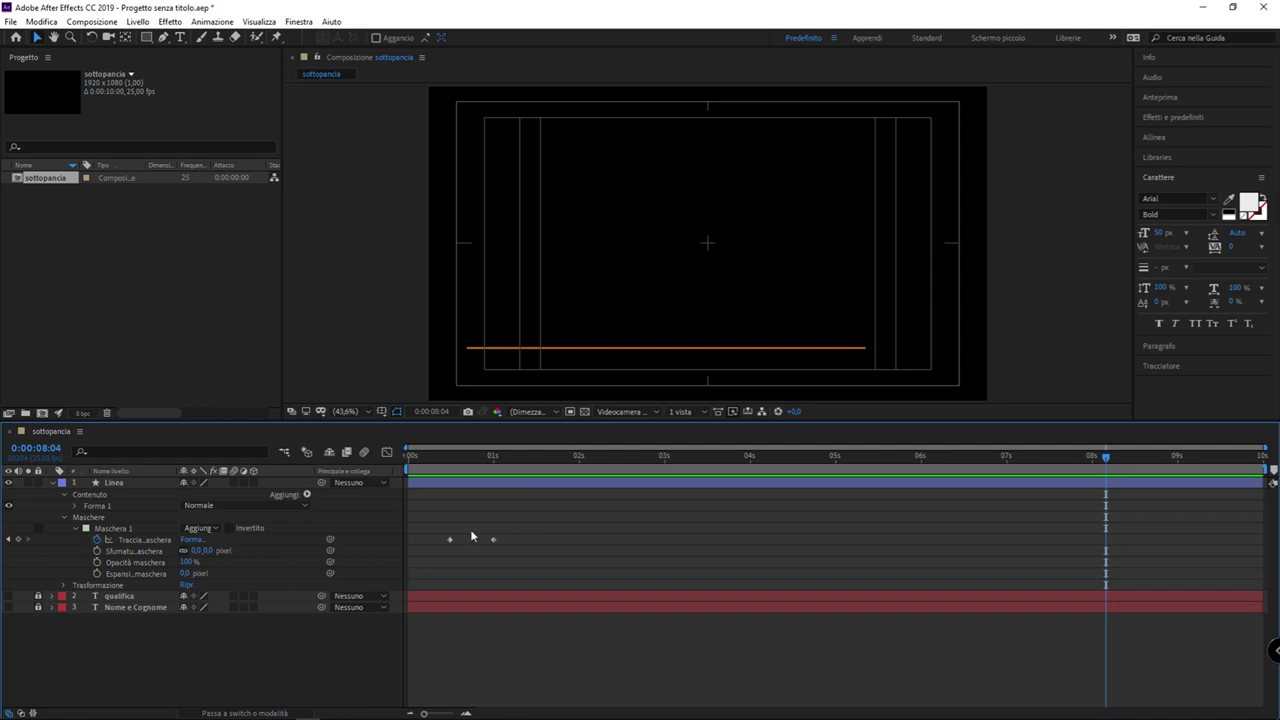
click(113, 528)
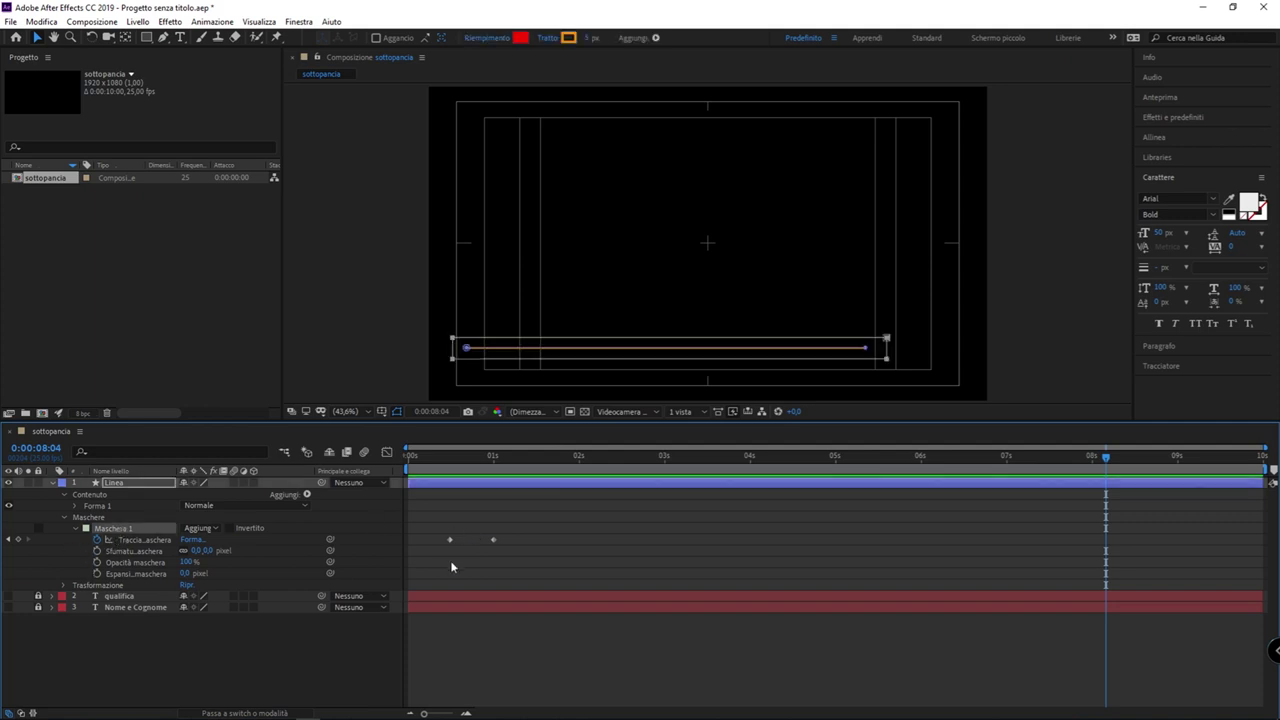
drag(530, 524, 456, 548)
key(ctrl+v)
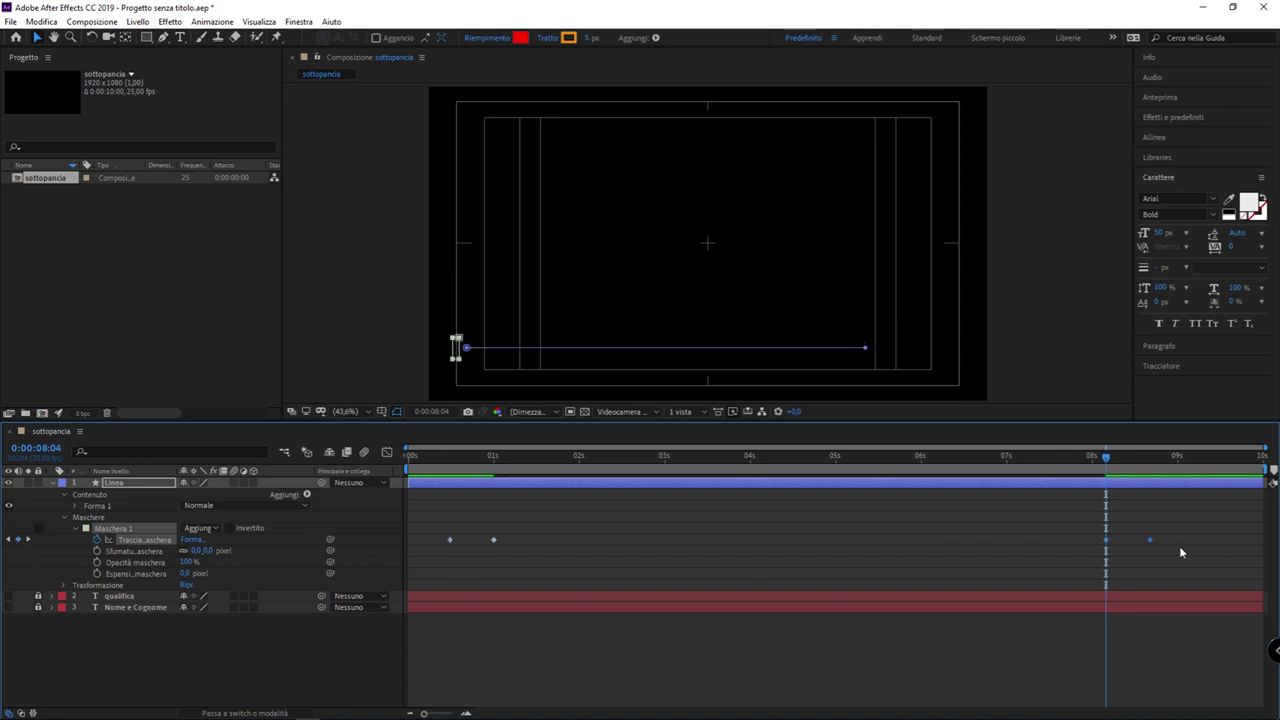
key(ctrl+z)
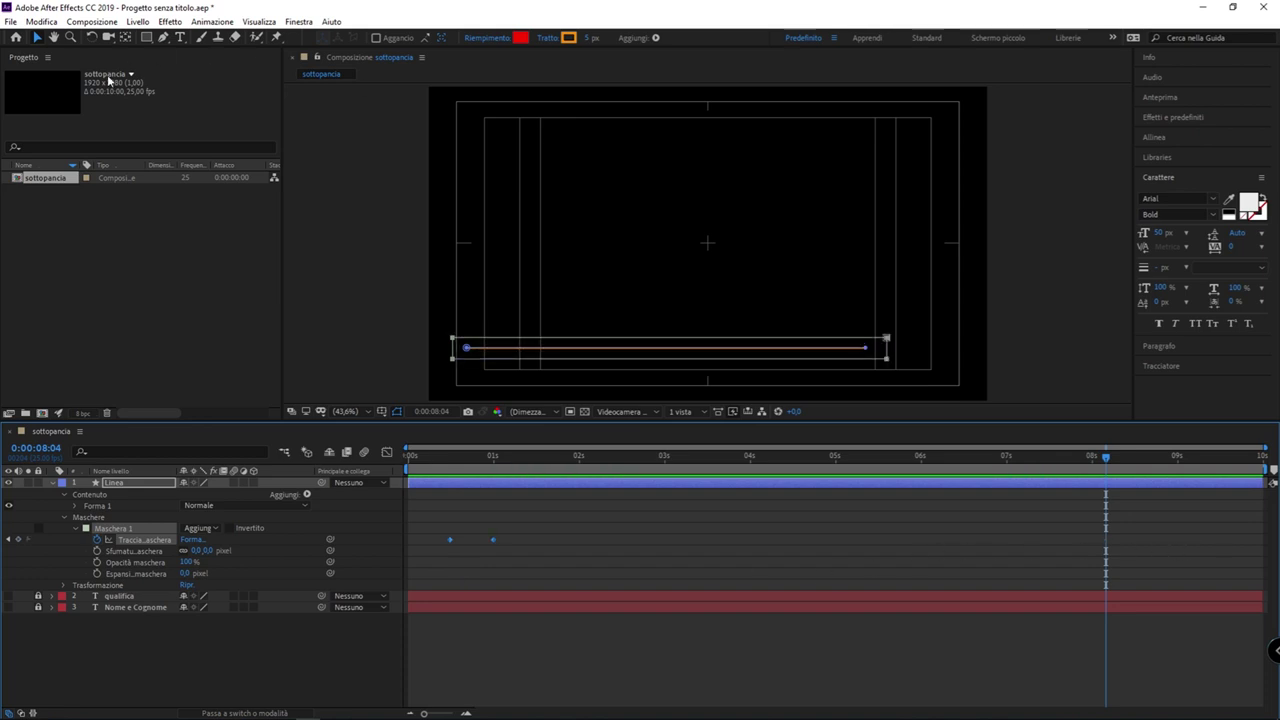
Step: Copy the two keyframes and paste them at 0:00:08:04 using Modifica > Copia and Incolla
click(45, 22)
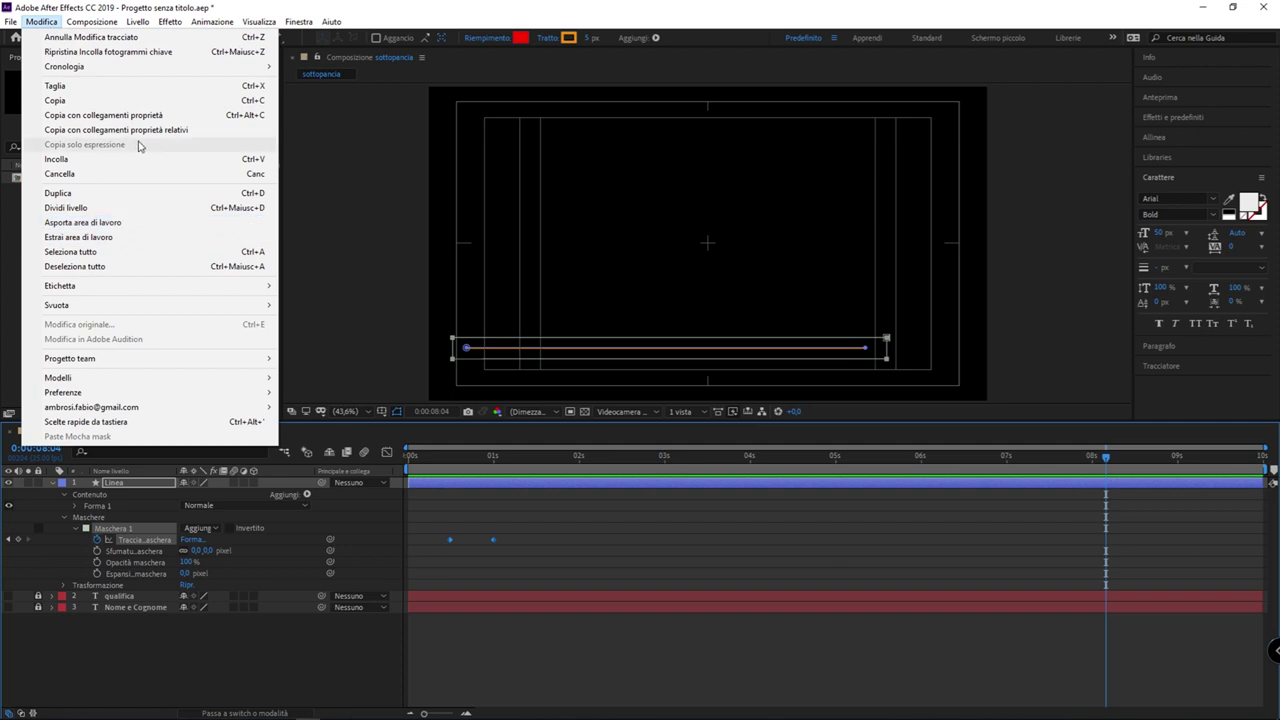
click(148, 103)
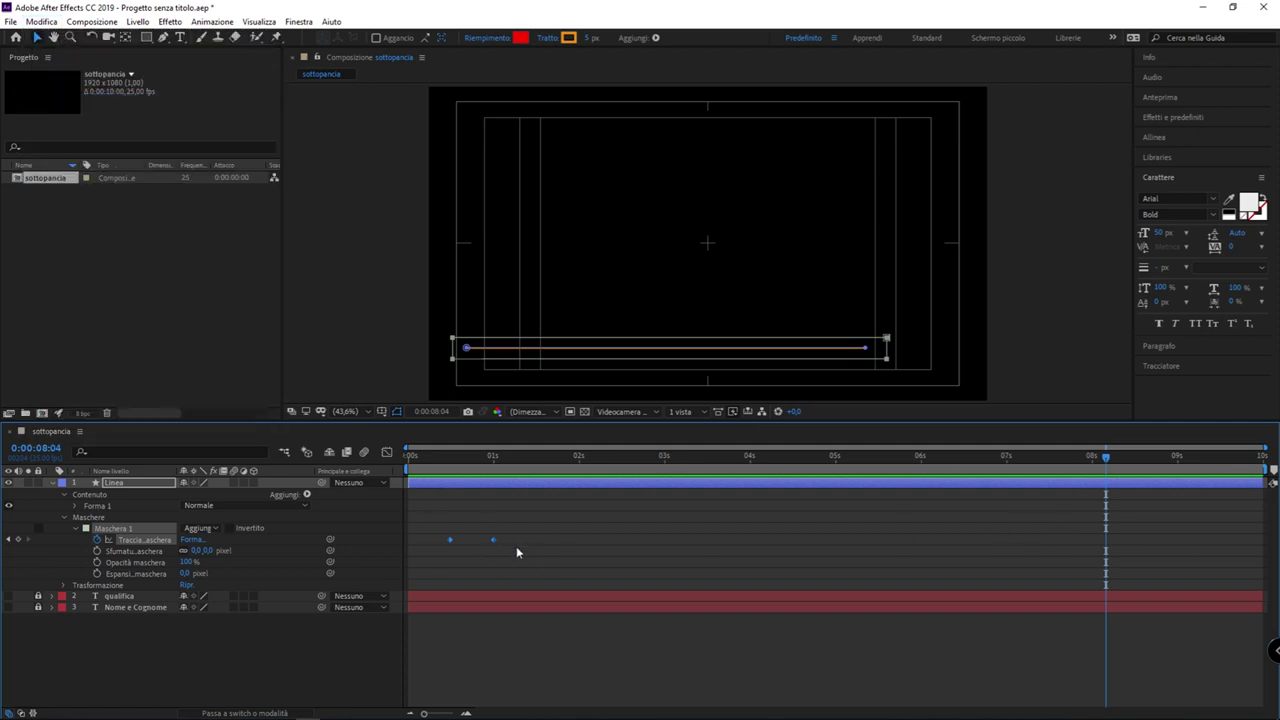
click(41, 21)
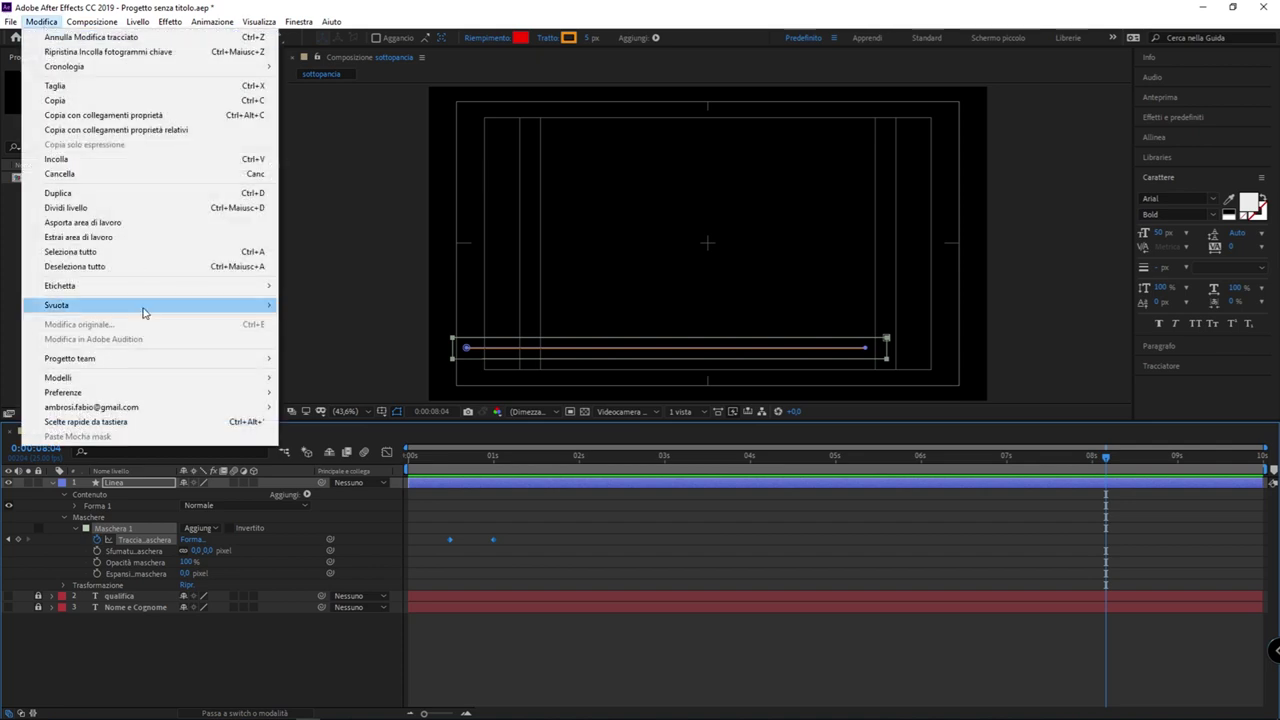
click(140, 160)
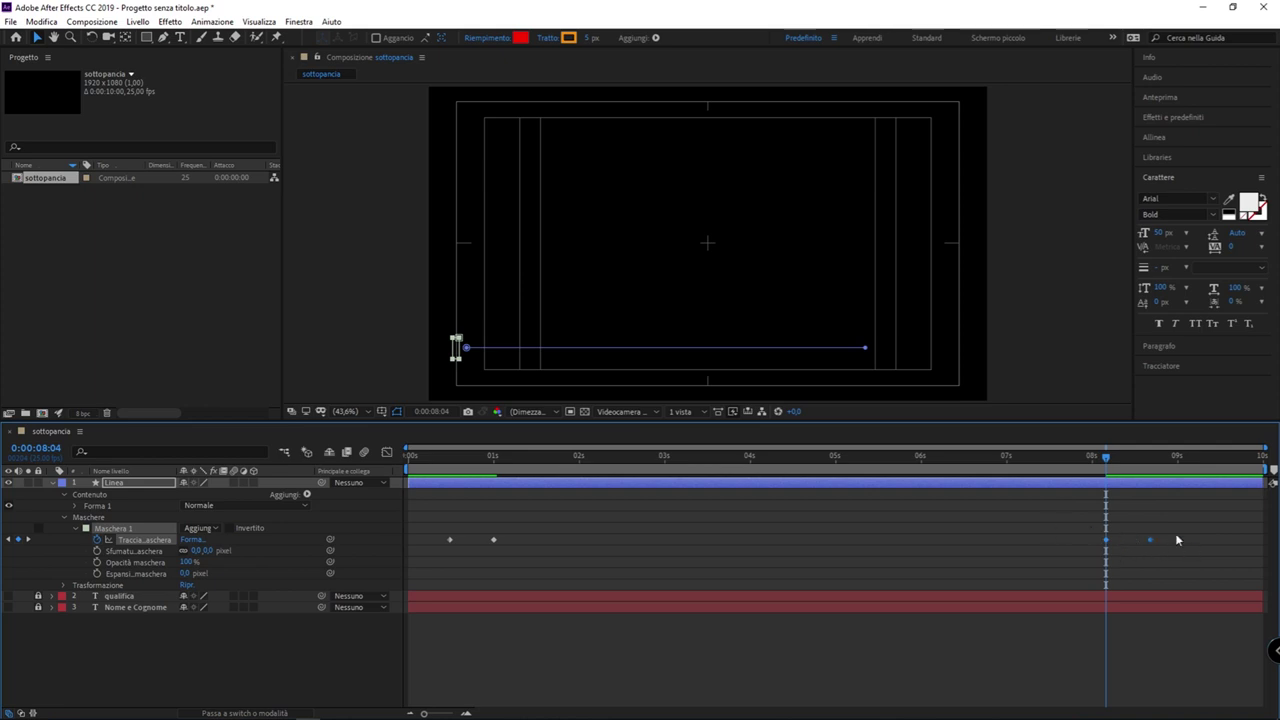
Step: Time-reverse Linea's two mask path keyframes near 8 s, then scrub to watch the line retract
drag(1206, 509, 1092, 565)
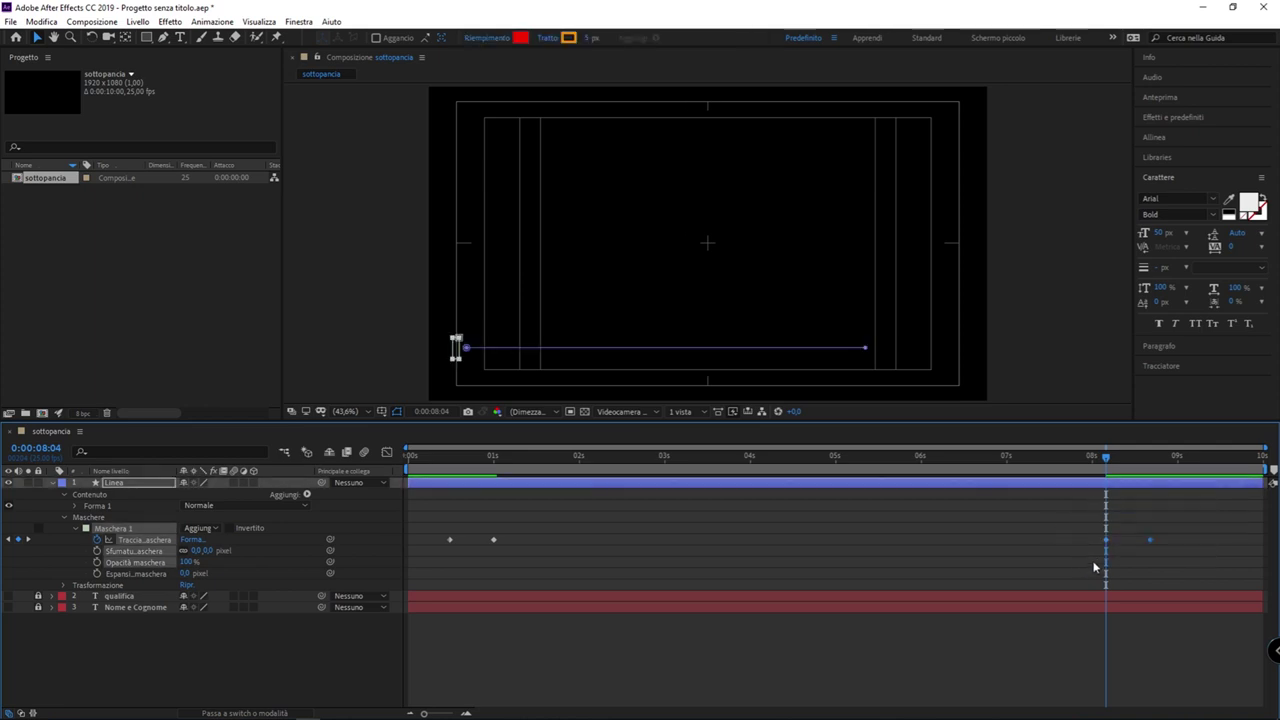
right_click(1151, 539)
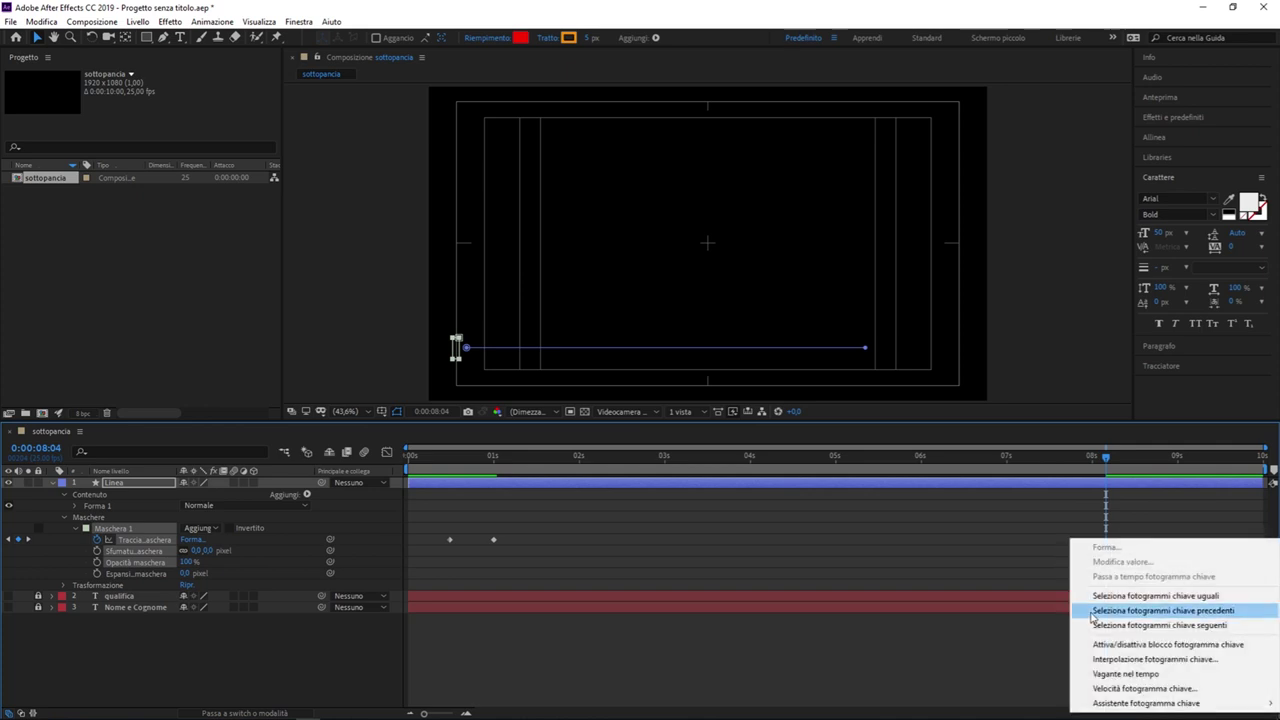
mouse_move(1135, 704)
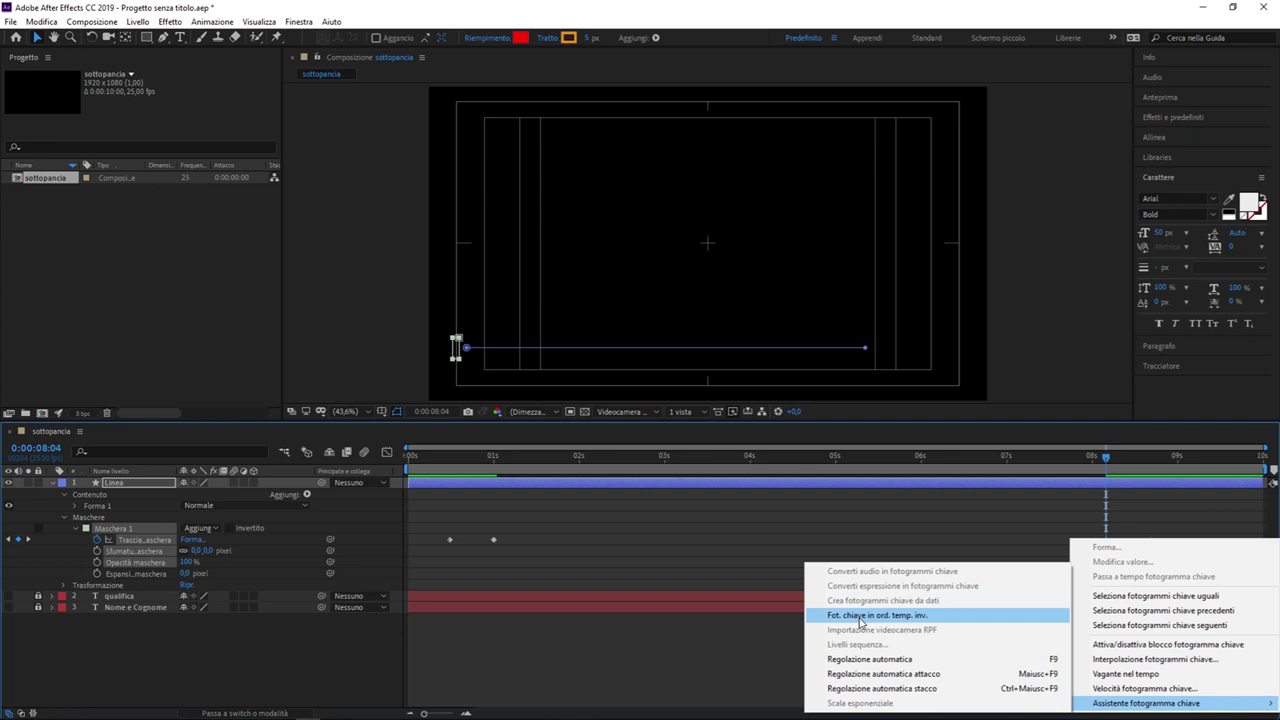
click(860, 617)
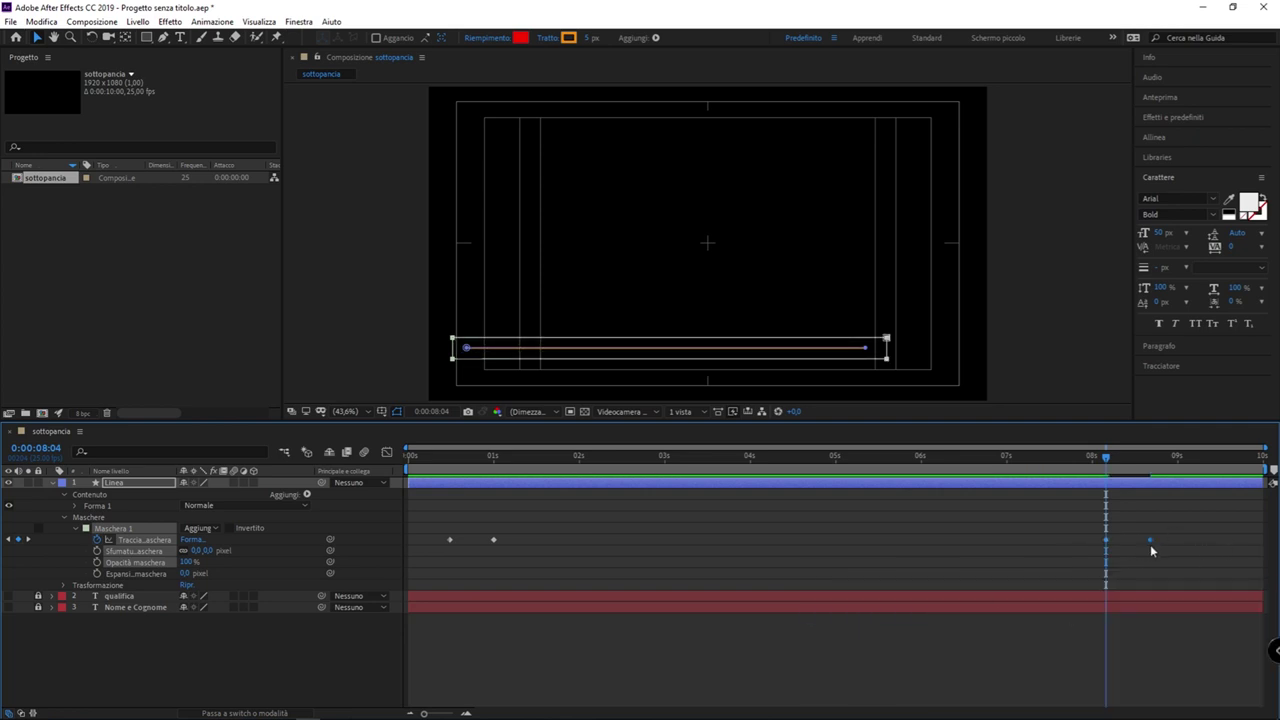
click(1121, 530)
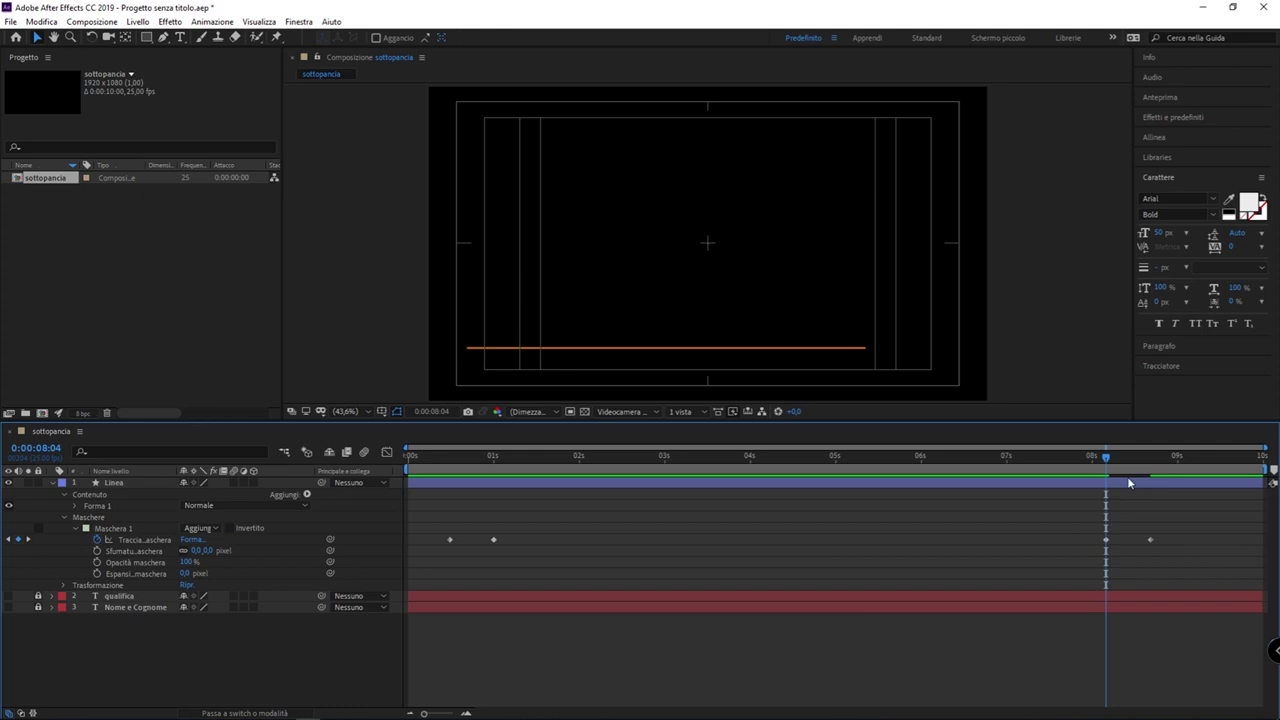
mouse_move(1108, 457)
mouse_down()
mouse_move(1142, 458)
mouse_move(366, 503)
mouse_up()
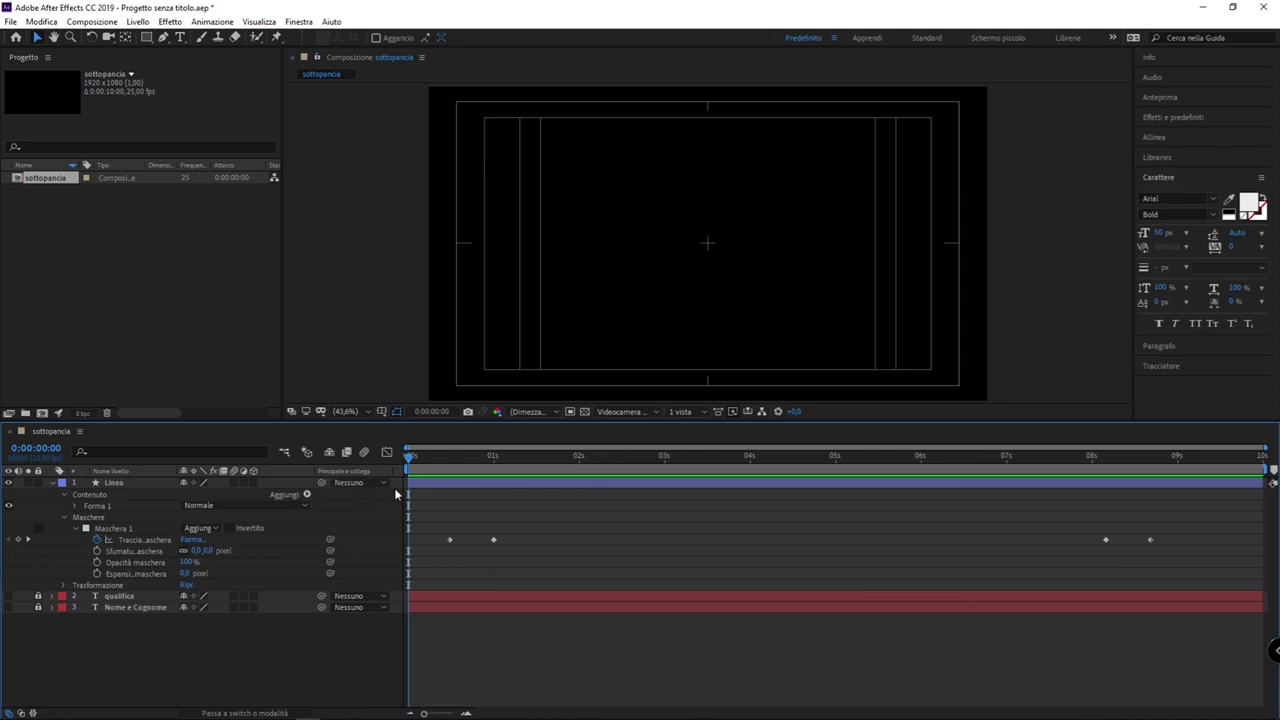
Step: Preview the orange line drawing on near 1 s and retracting near 8 s, then collapse Linea's properties
click(99, 474)
click(104, 529)
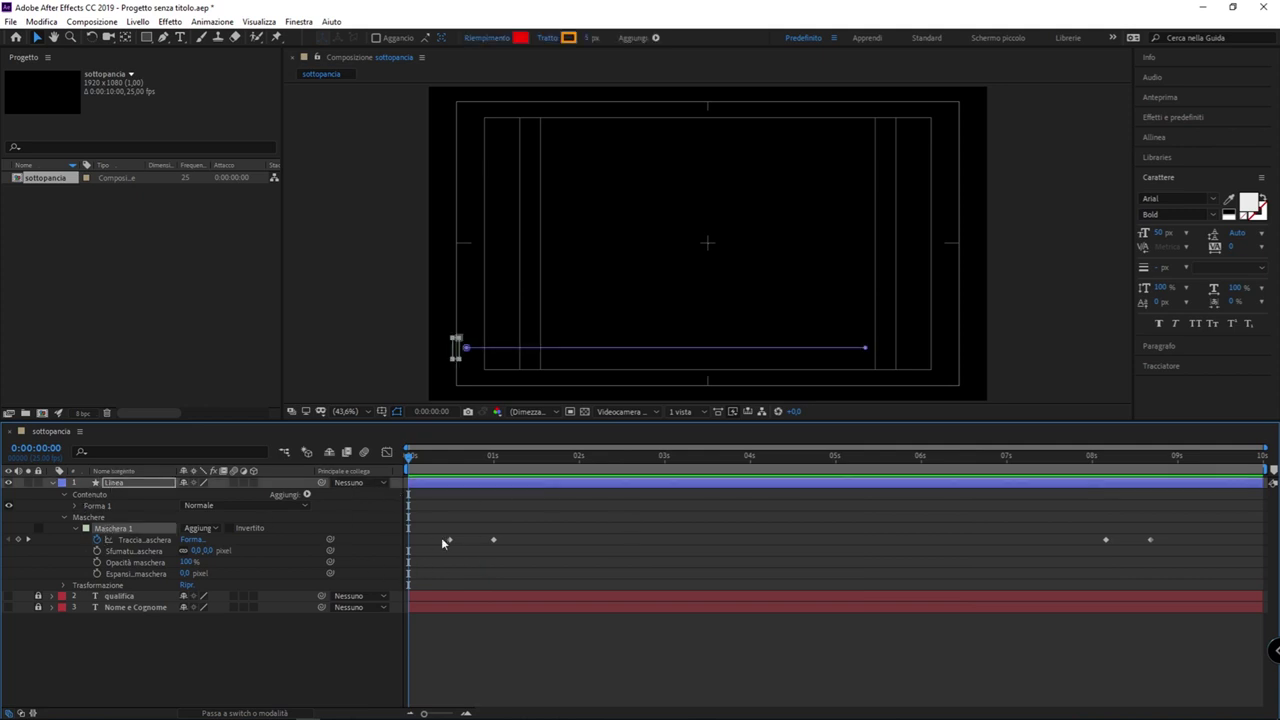
key(space)
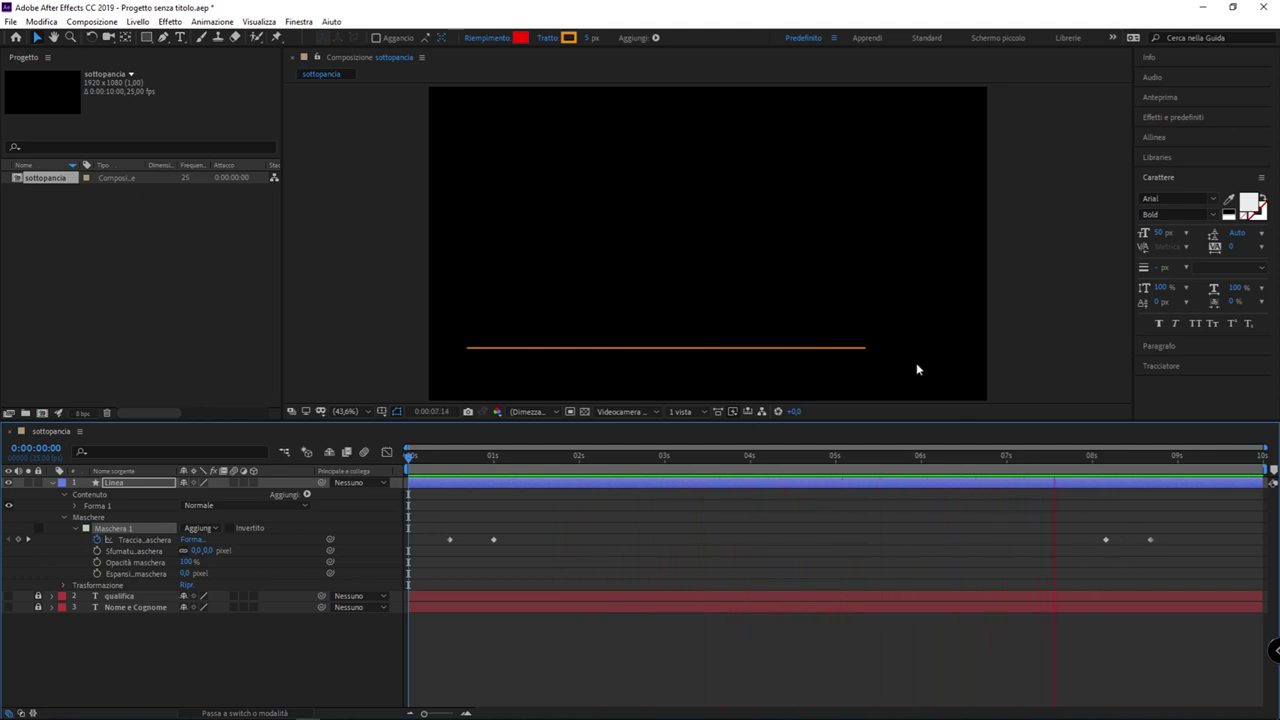
click(439, 457)
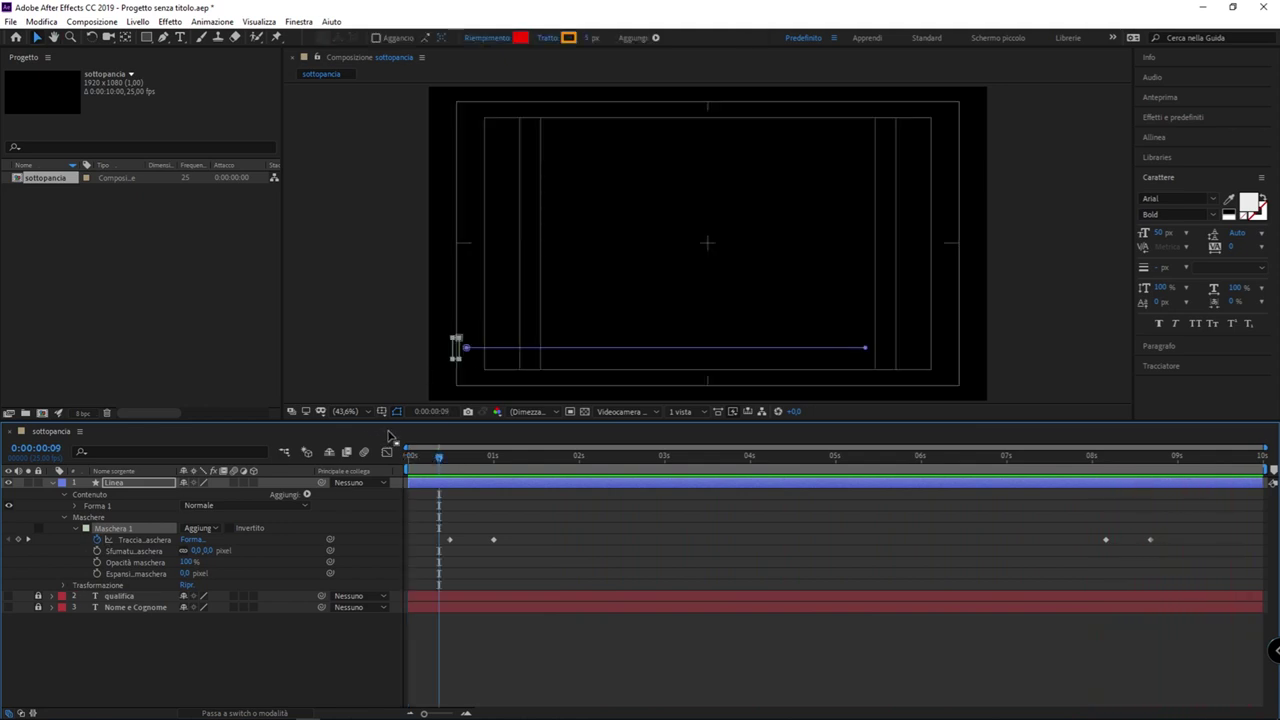
click(121, 541)
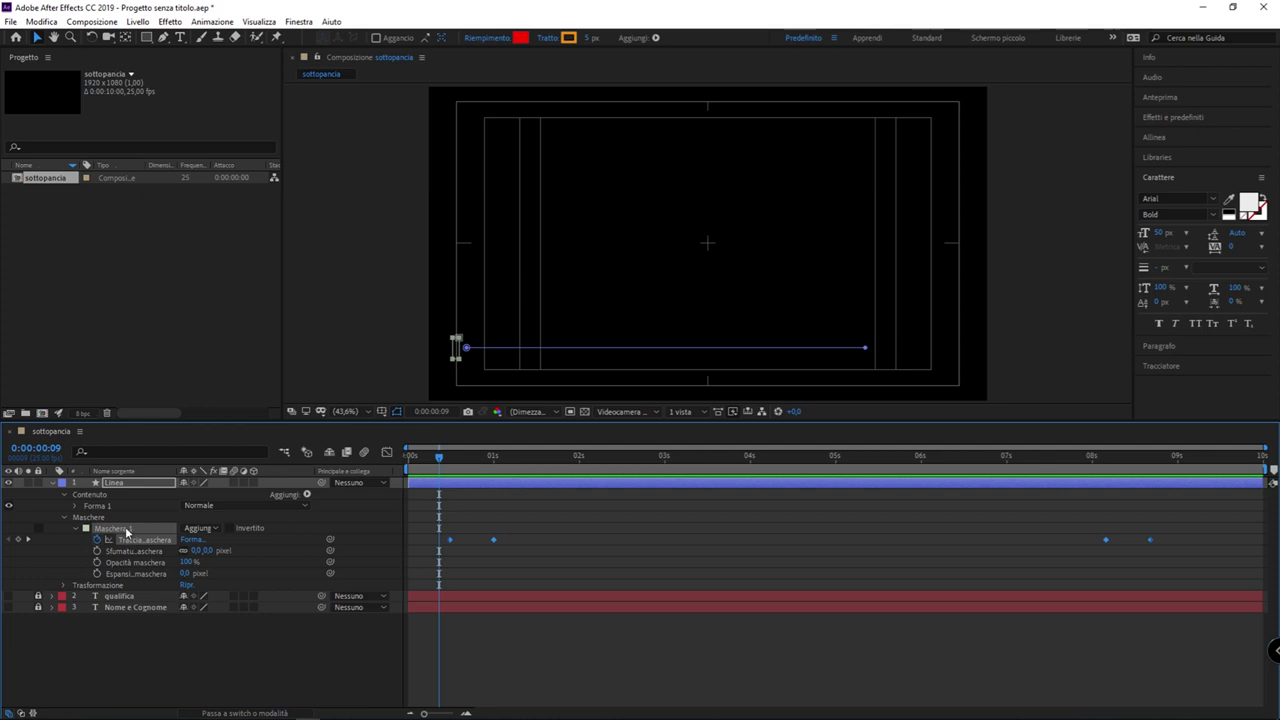
mouse_move(445, 457)
mouse_down()
mouse_move(760, 458)
mouse_move(1150, 483)
mouse_move(393, 496)
mouse_up()
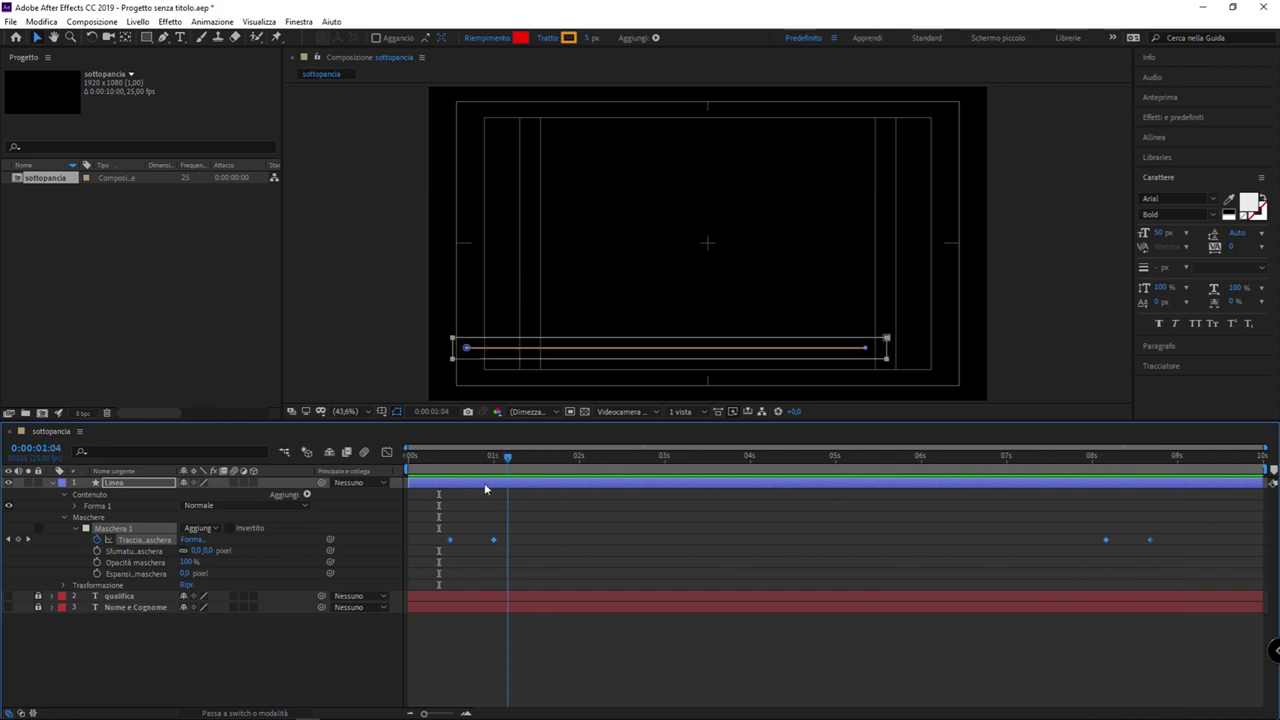
key(space)
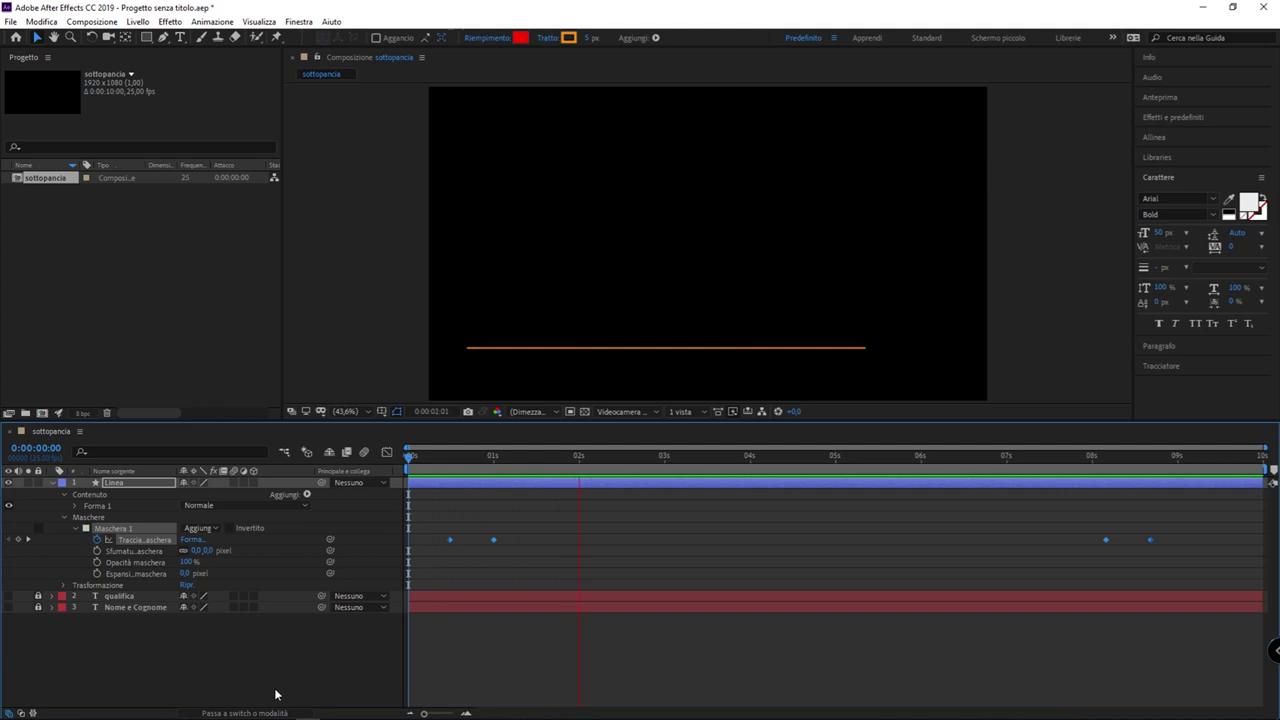
key(space)
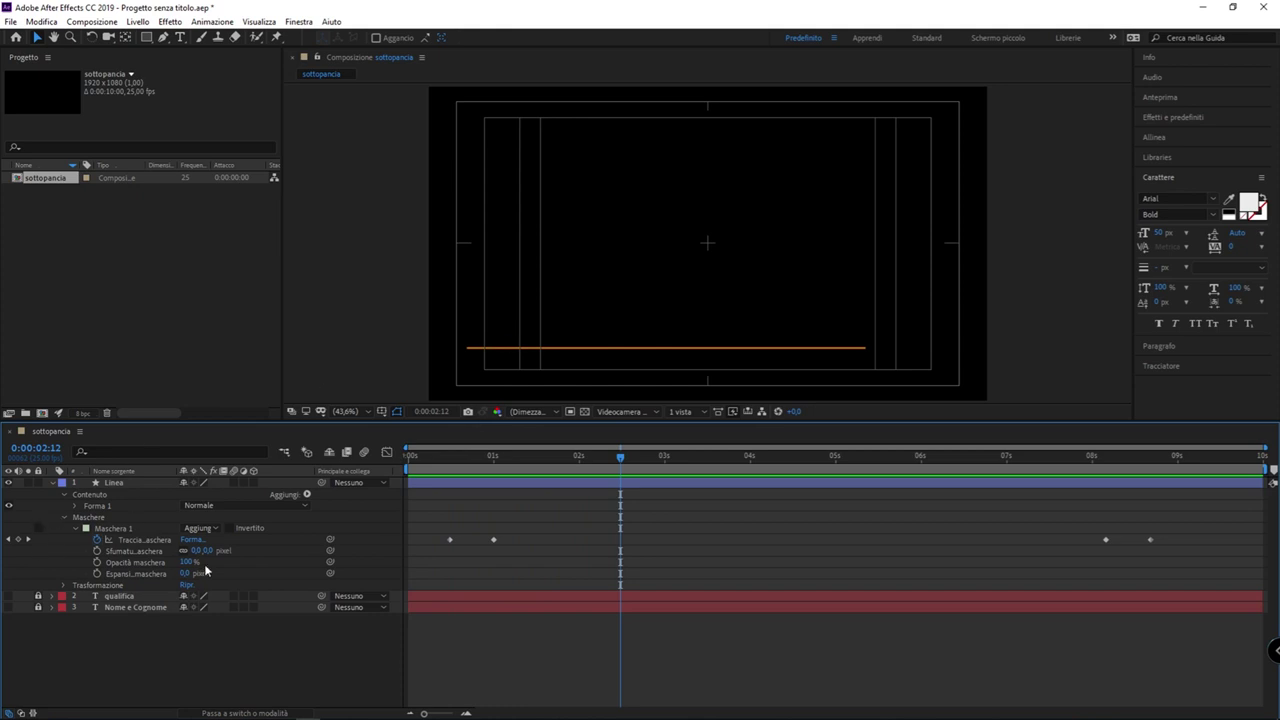
click(103, 486)
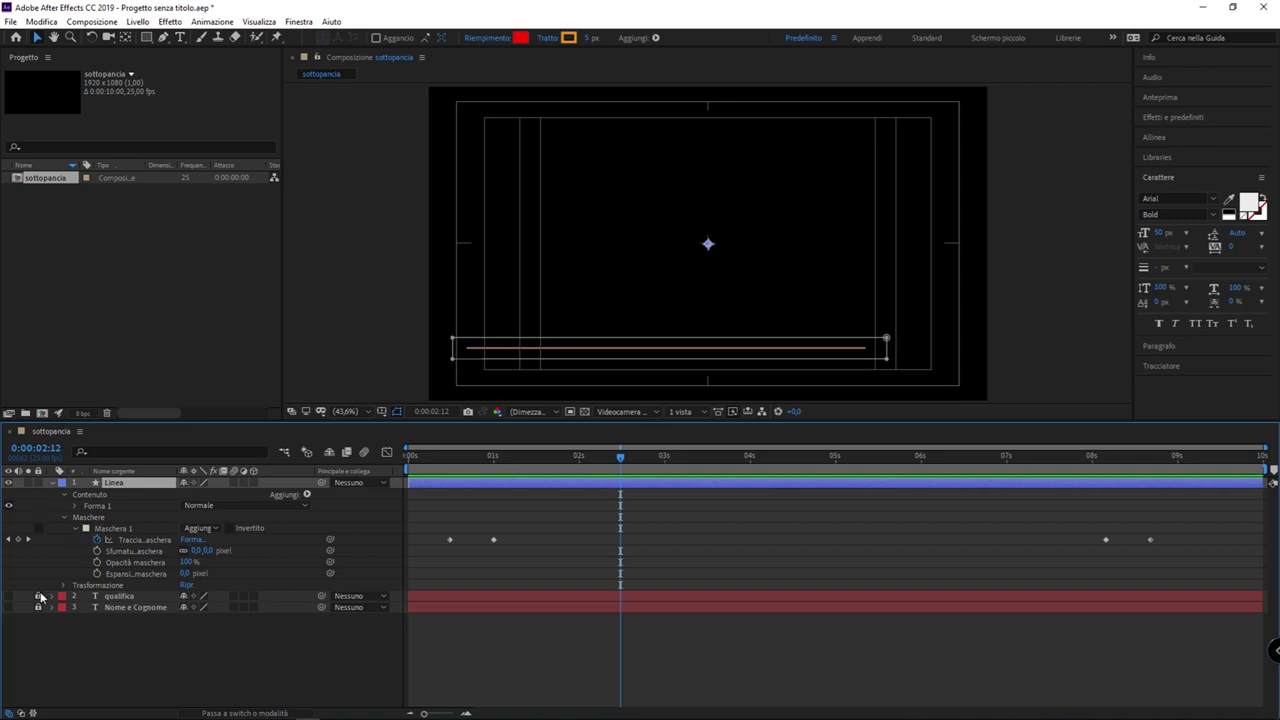
click(53, 483)
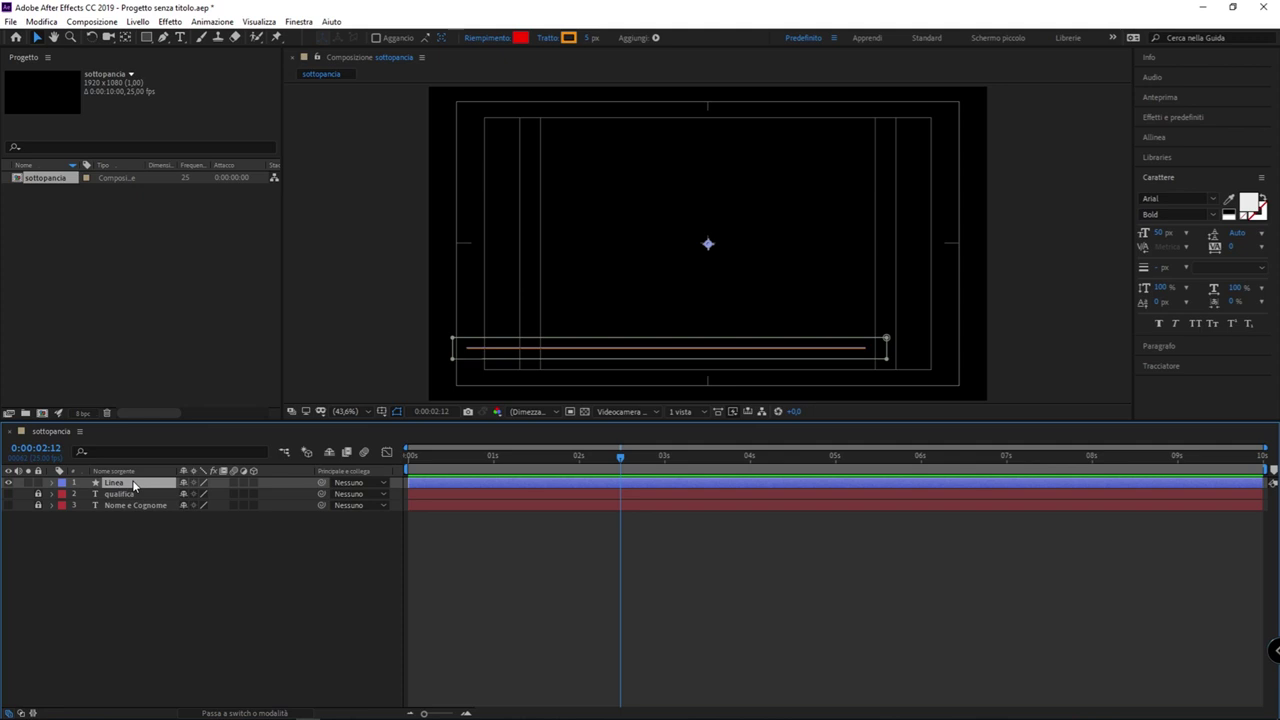
Step: Unlock the qualifica layer and make both qualifica and Nome e Cognome visible
click(38, 494)
click(8, 494)
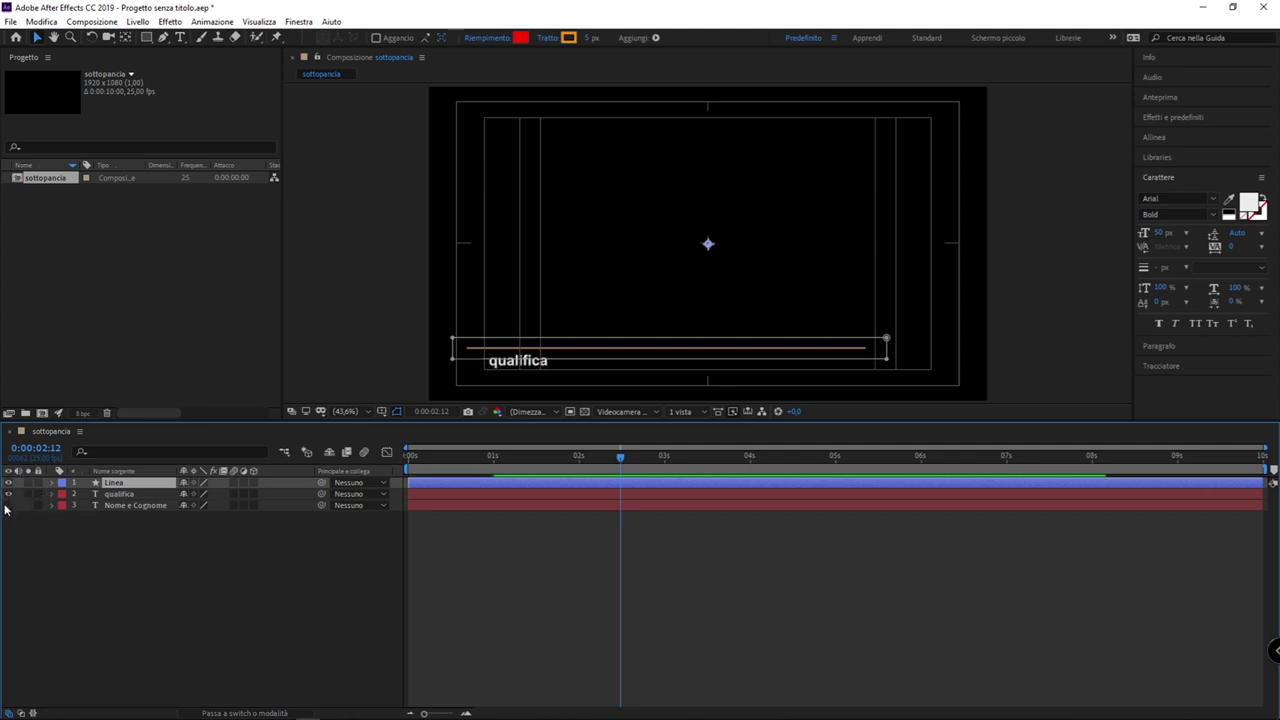
click(8, 505)
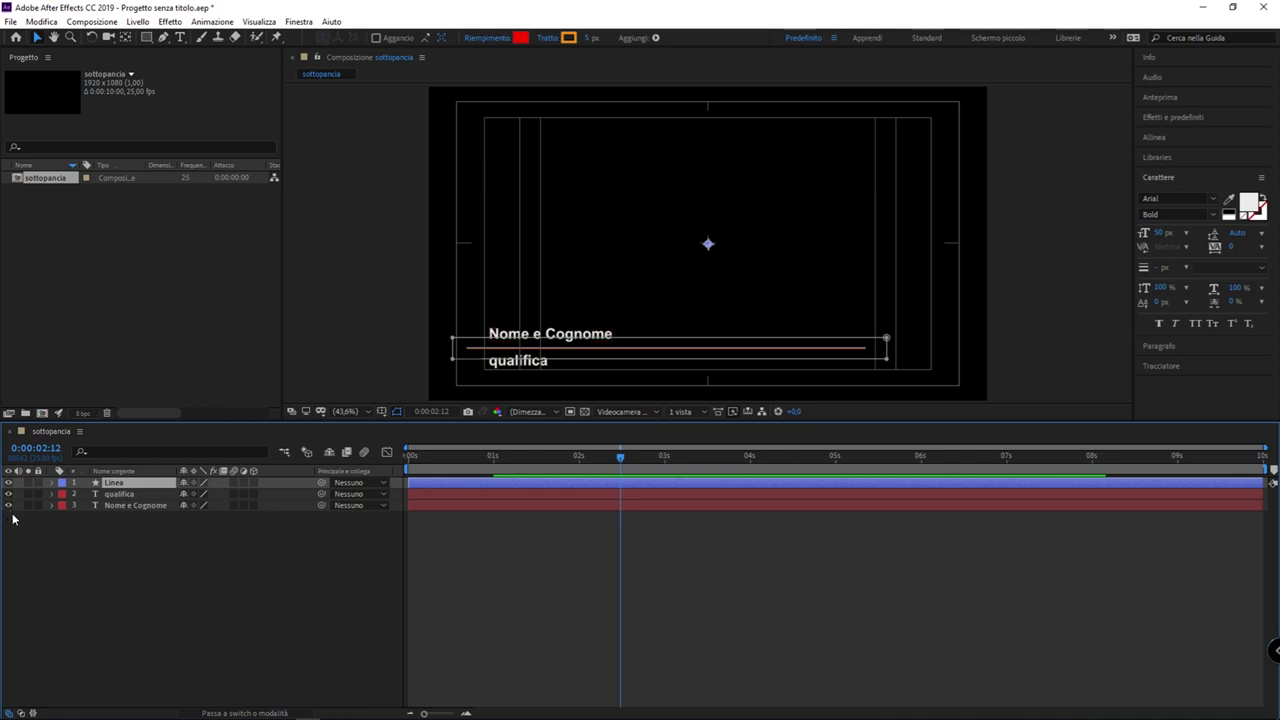
Step: Scrub through the line's growth, then select the qualifica and Nome e Cognome text layers
click(130, 579)
mouse_move(489, 469)
mouse_down()
mouse_move(435, 466)
mouse_move(465, 462)
mouse_up()
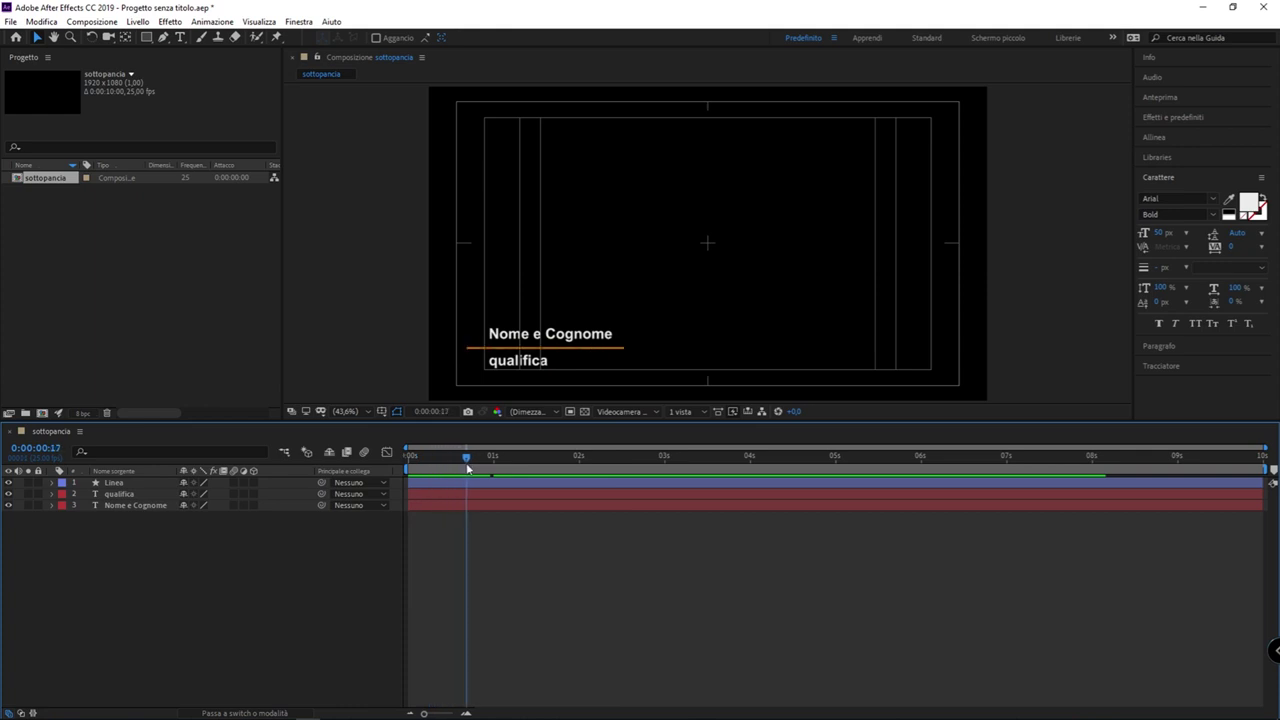
drag(467, 468, 481, 468)
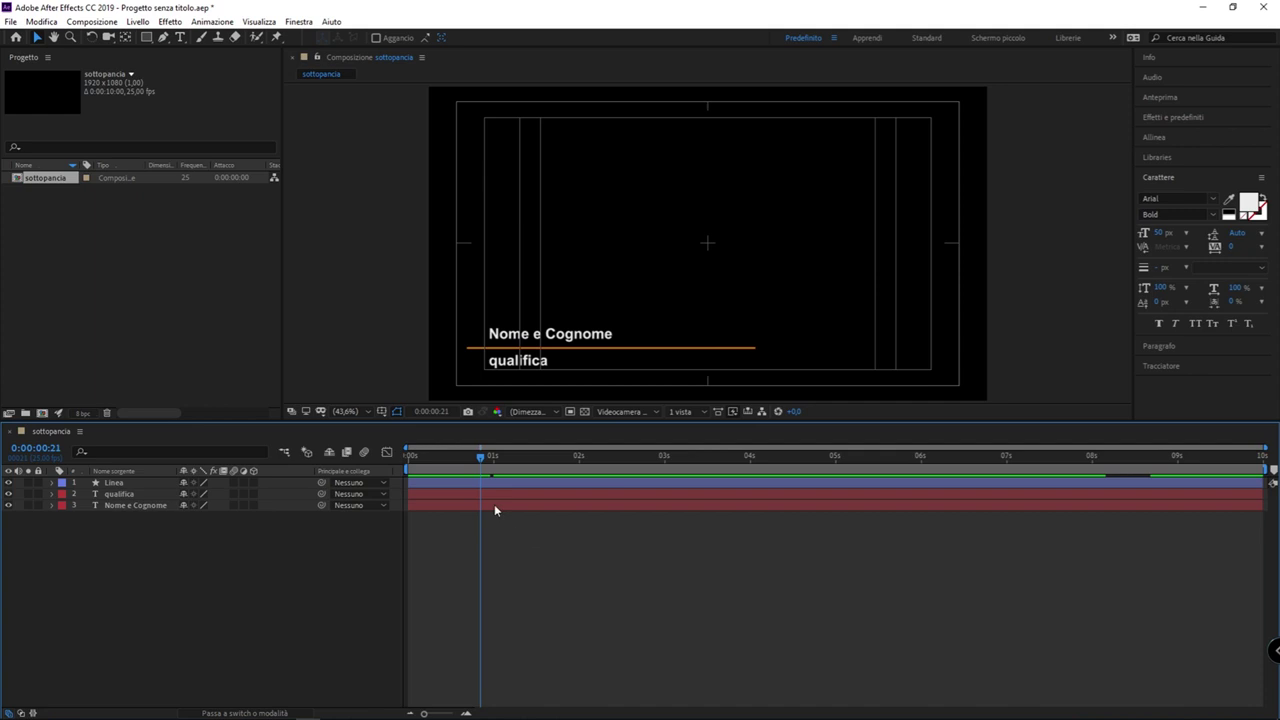
drag(481, 456, 466, 459)
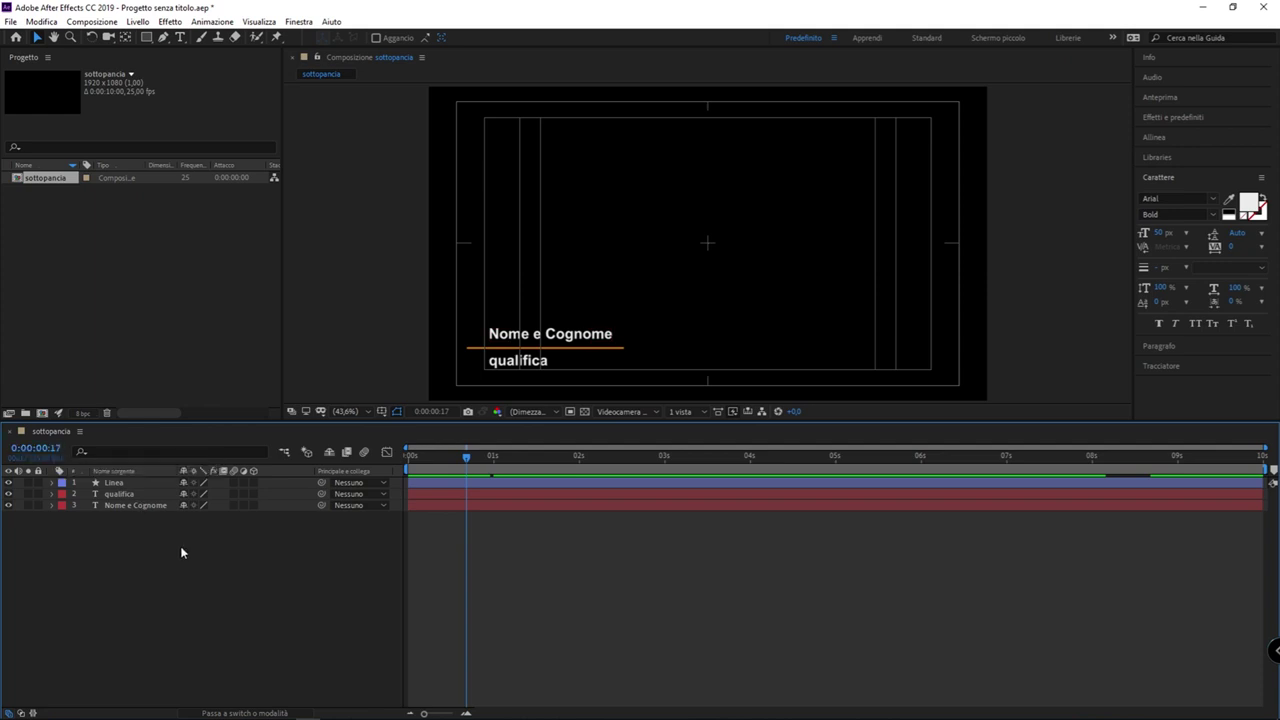
click(113, 483)
click(118, 494)
shift+click(133, 506)
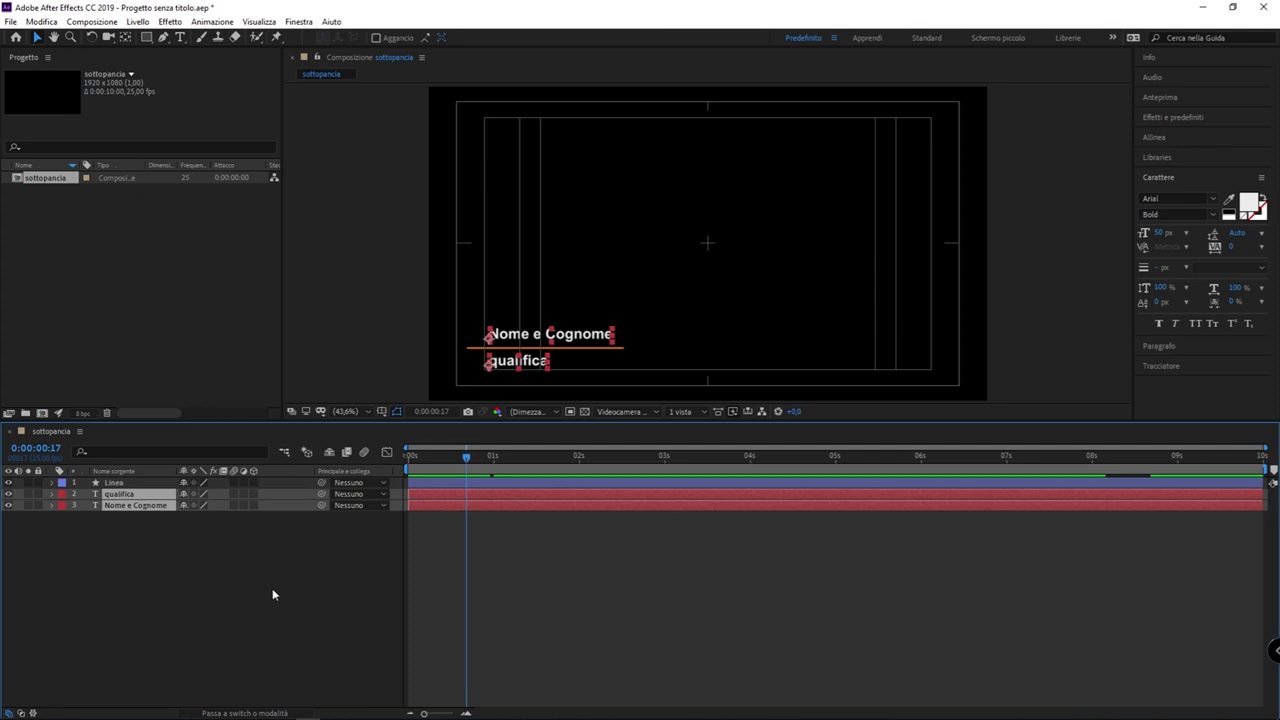
Step: Add an Opacity keyframe at 0:00:00:17 on both text layers, set to about 2%
key(t)
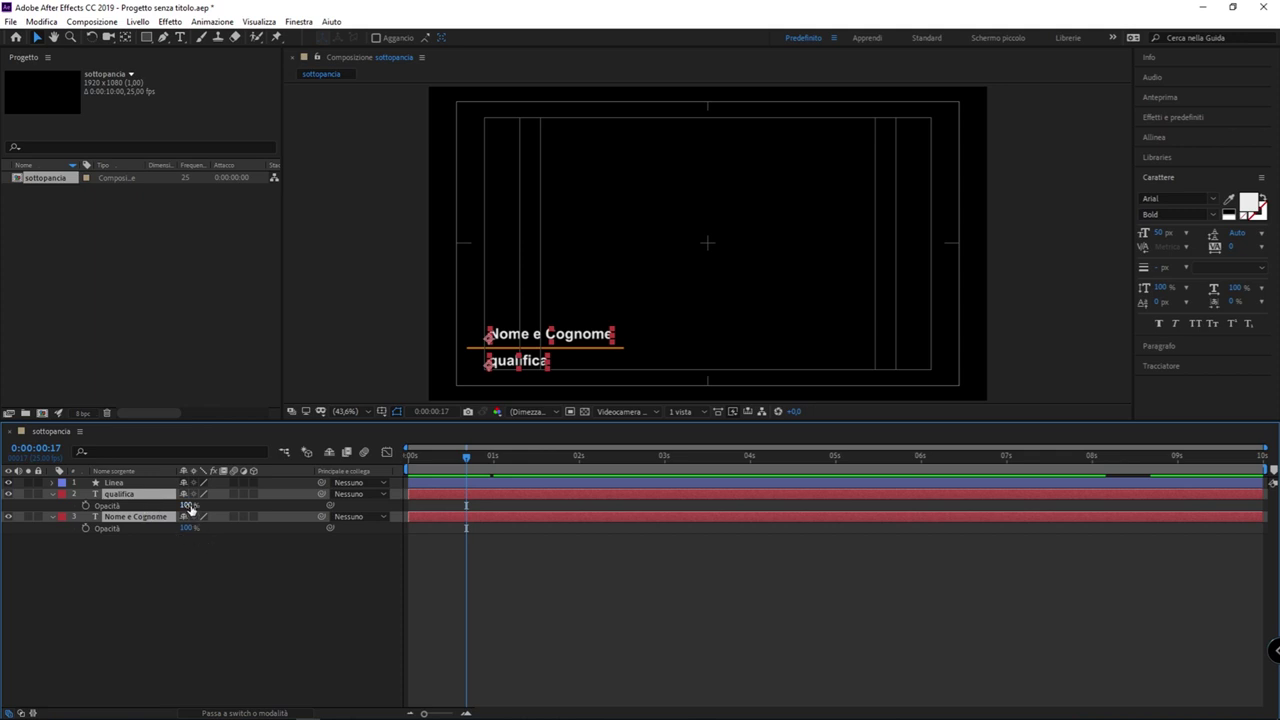
drag(189, 508, 100, 508)
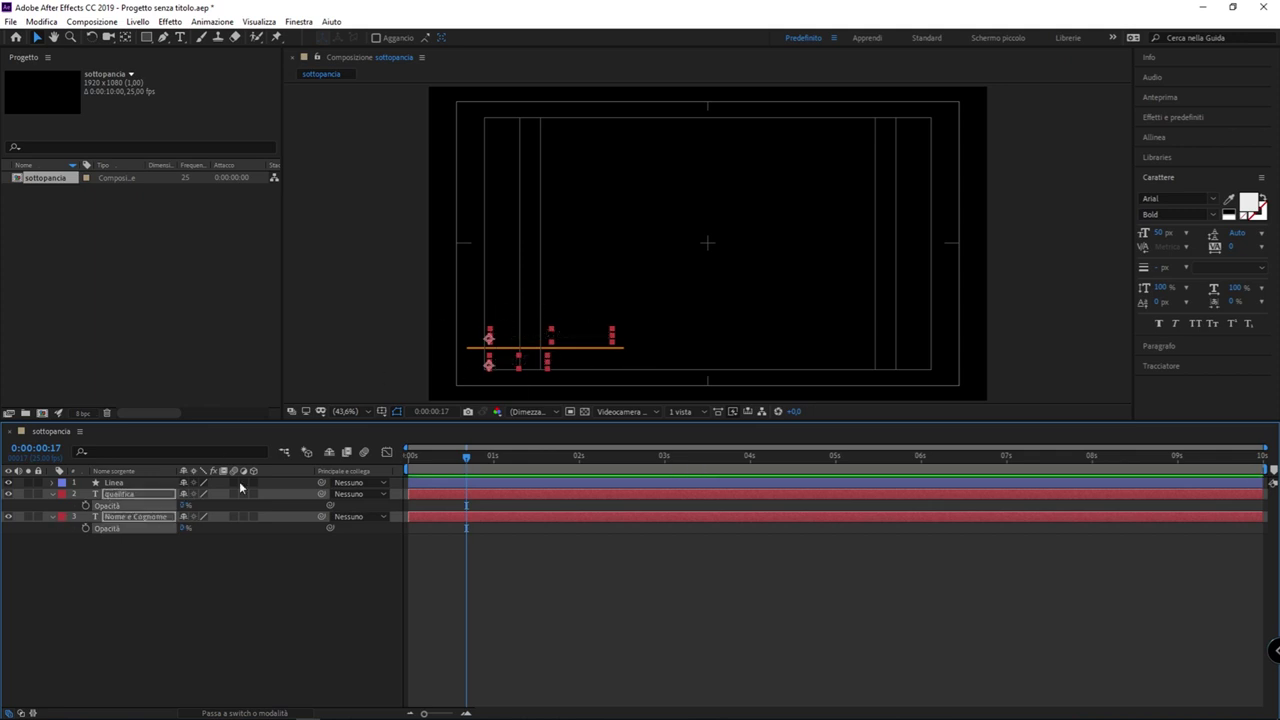
drag(185, 505, 384, 516)
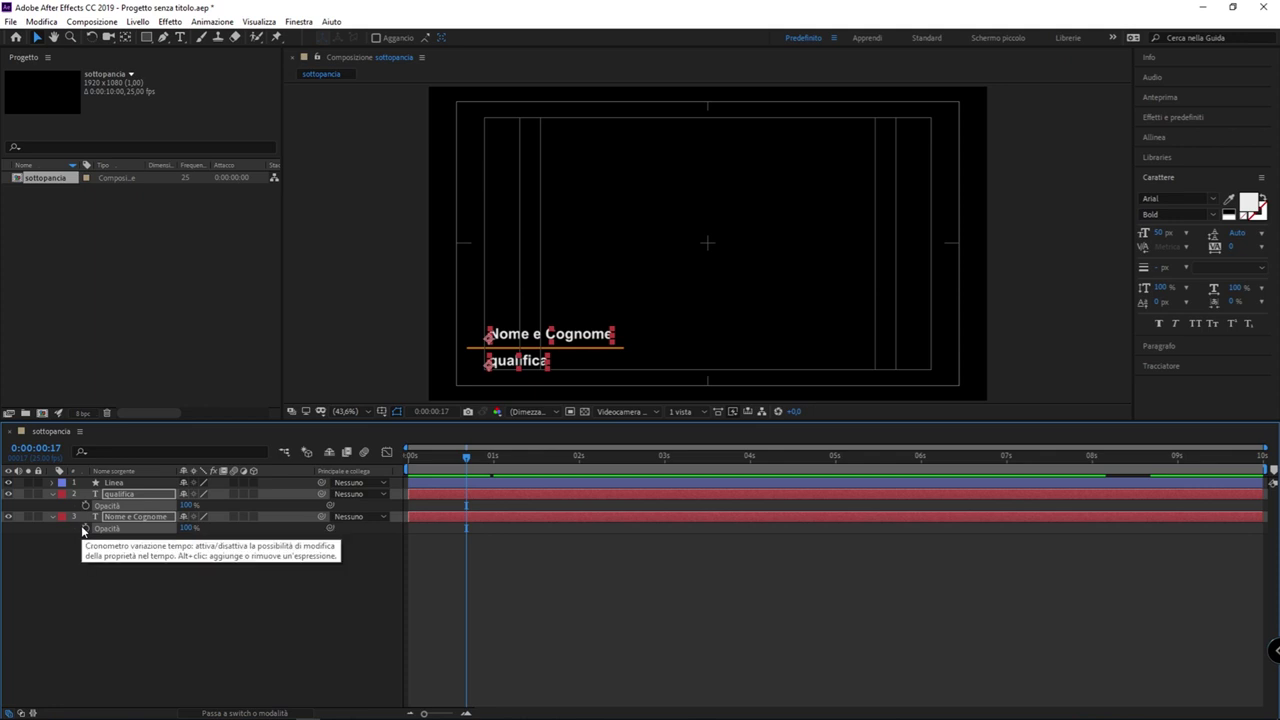
click(84, 528)
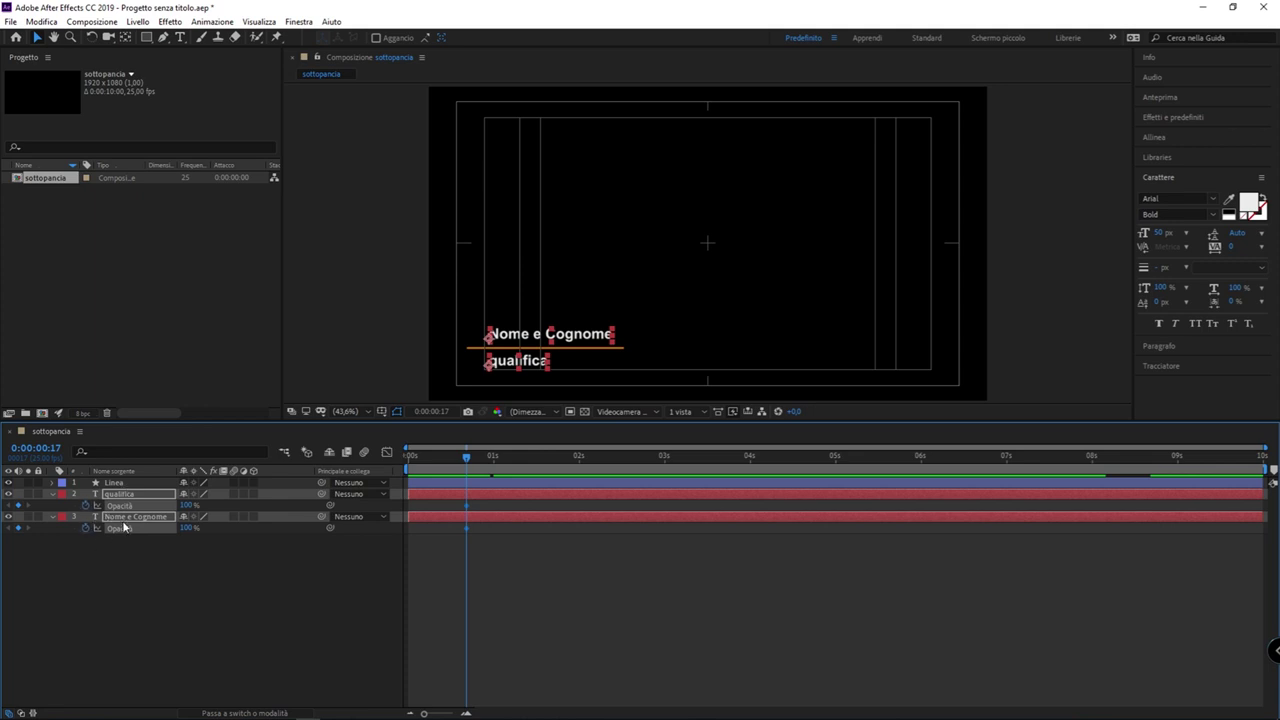
click(463, 530)
drag(185, 506, 150, 506)
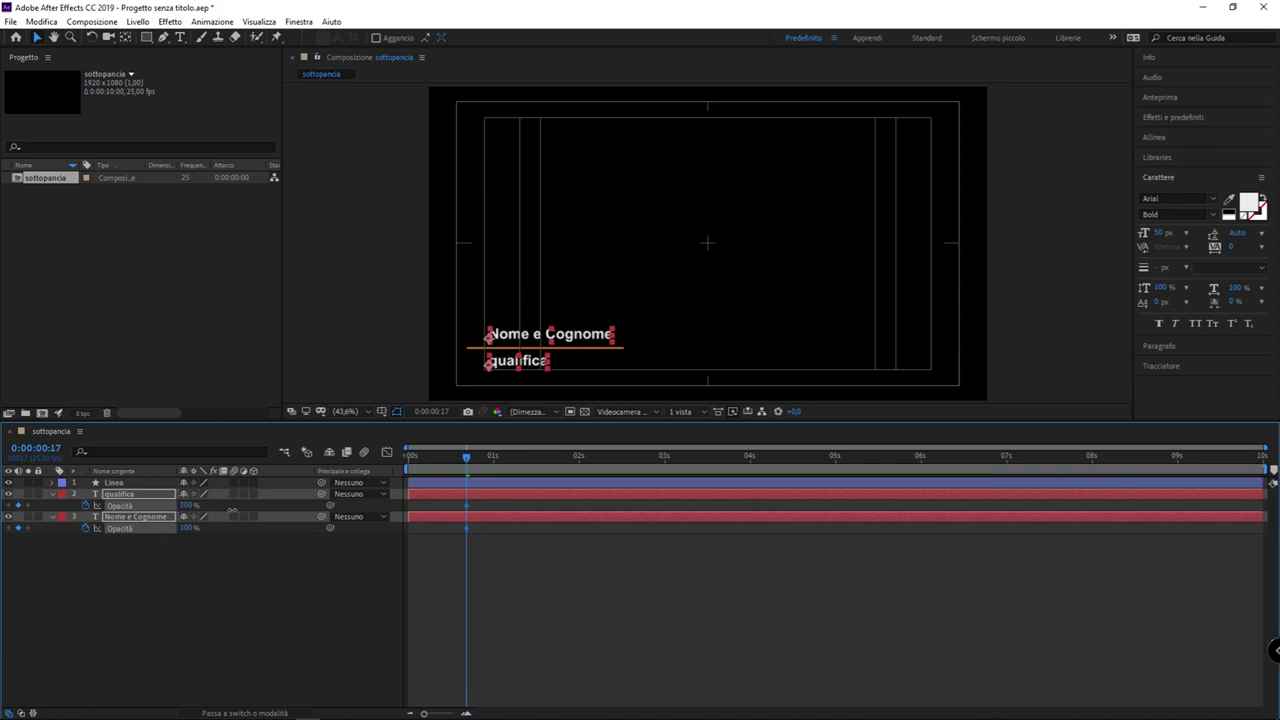
drag(150, 506, 152, 506)
drag(467, 458, 505, 458)
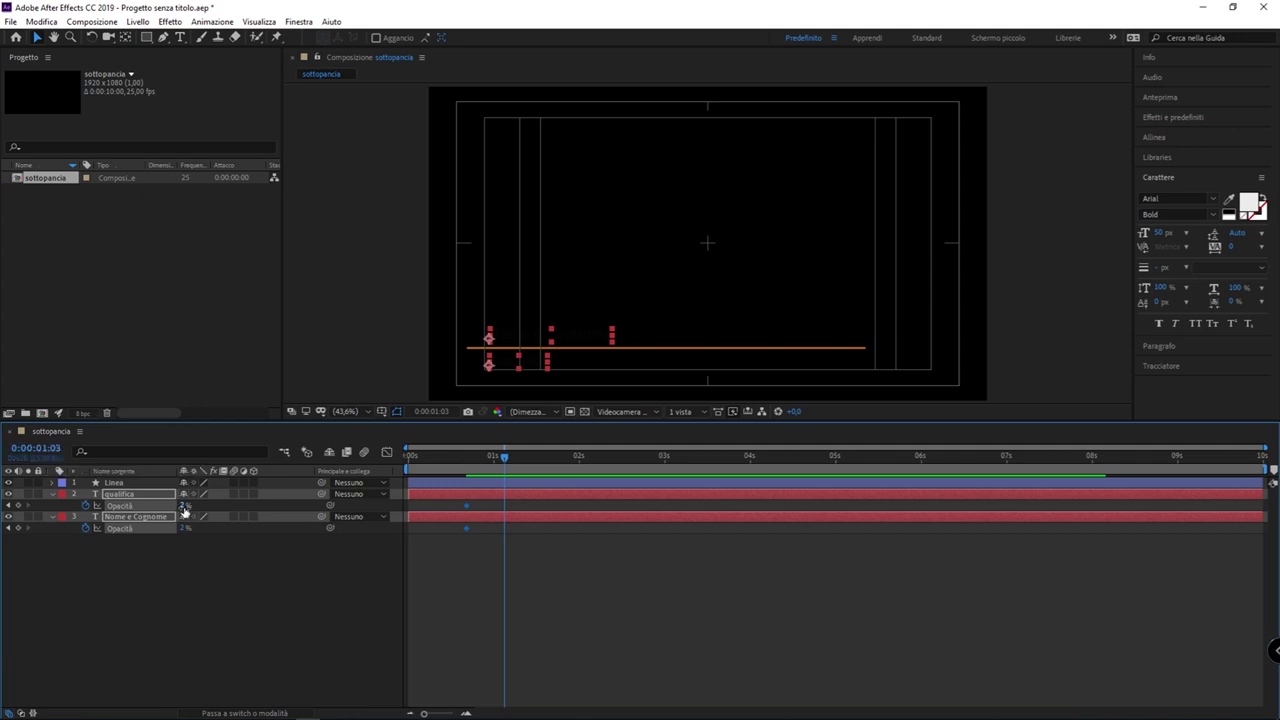
Step: Raise both texts' opacity to 100% near 1 s, undoing the extra late keyframes
drag(185, 505, 257, 497)
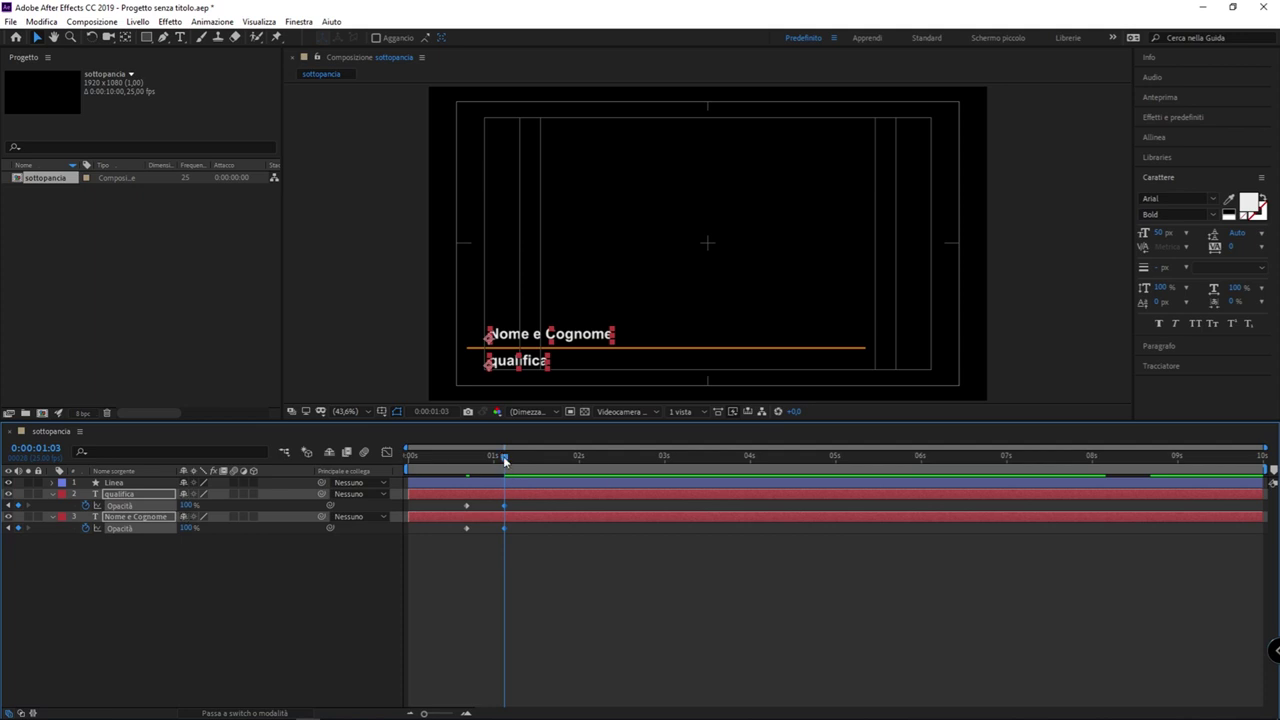
drag(503, 456, 466, 456)
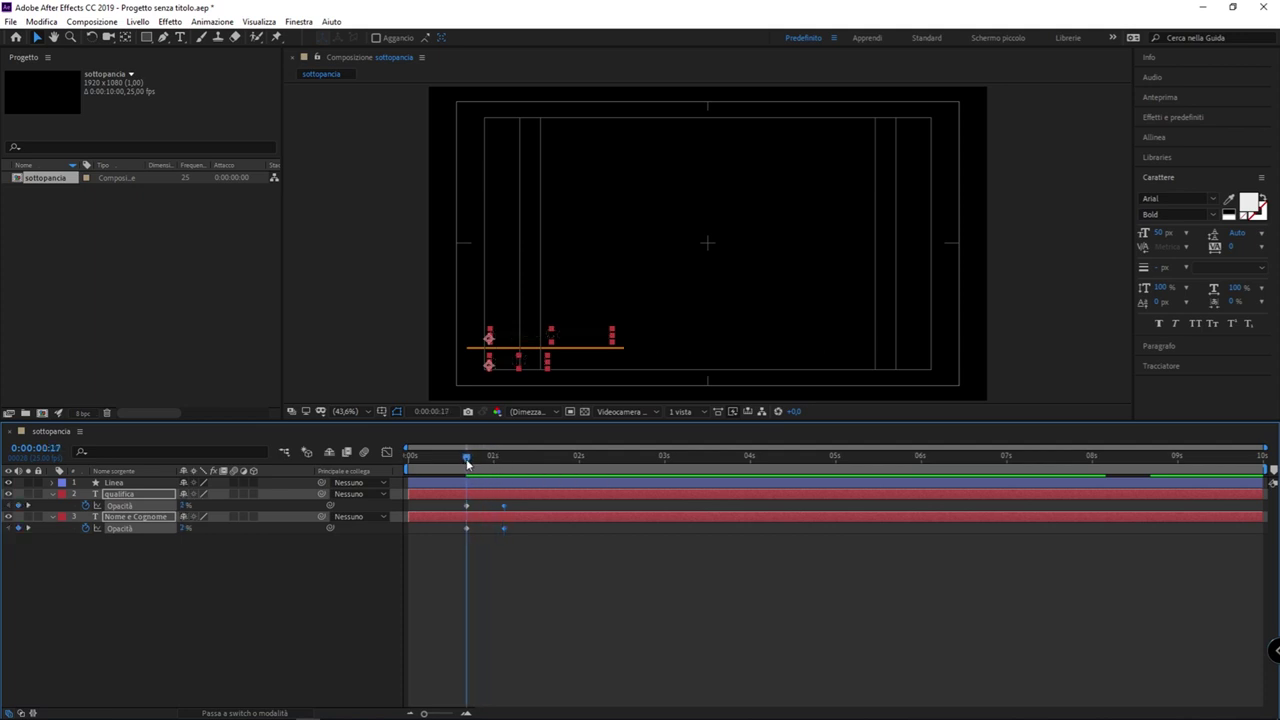
click(464, 540)
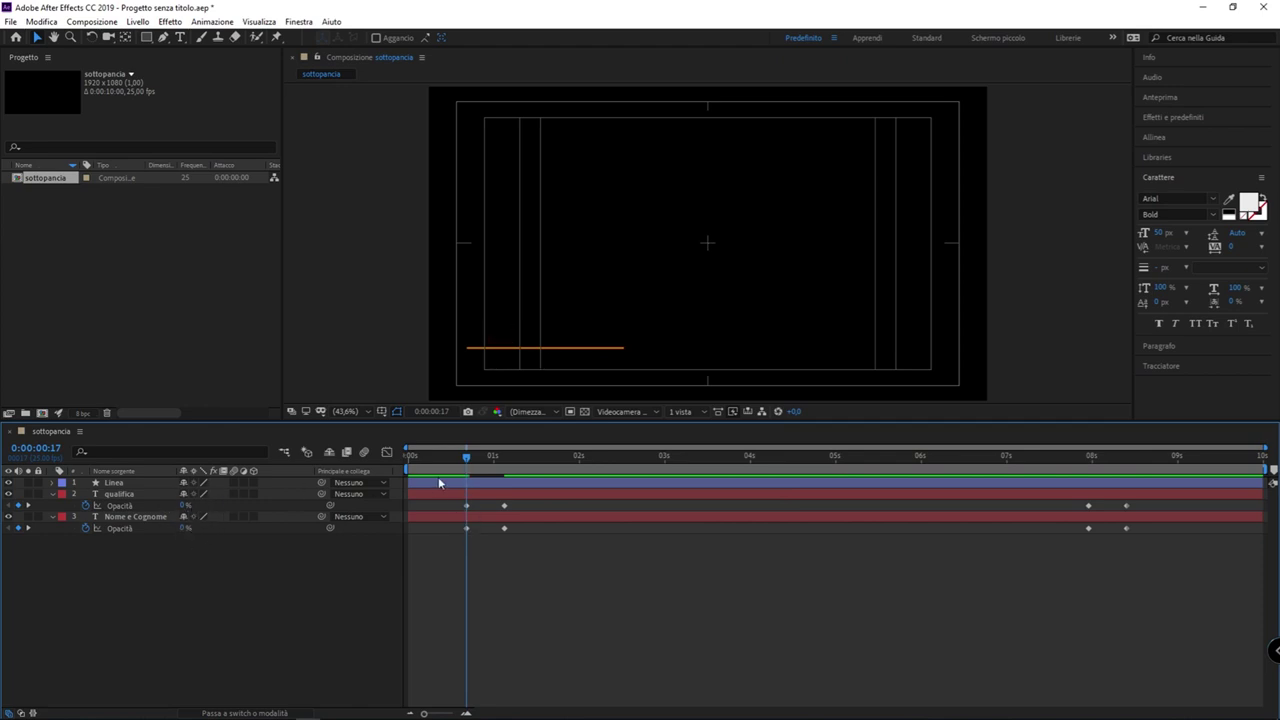
key(ctrl+z)
drag(463, 458, 504, 458)
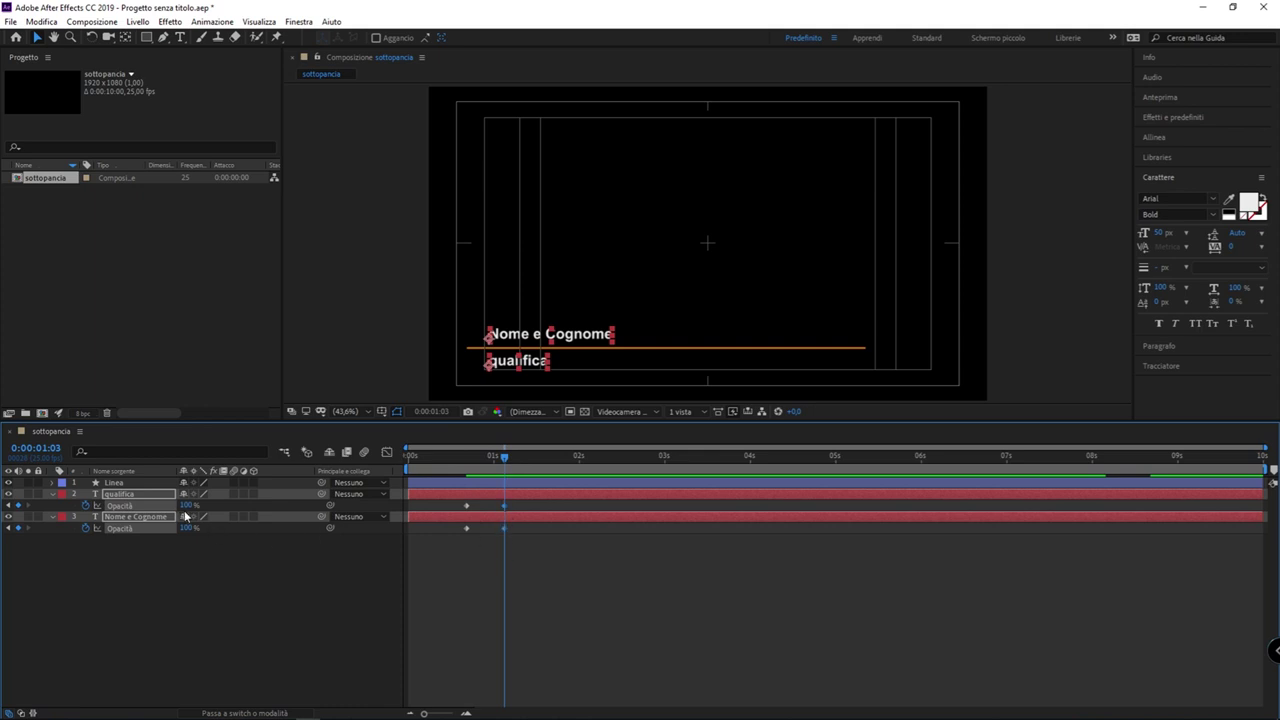
Step: Preview the titles fading in from the start, then set the time to about 0:00:08:00
drag(503, 455, 346, 466)
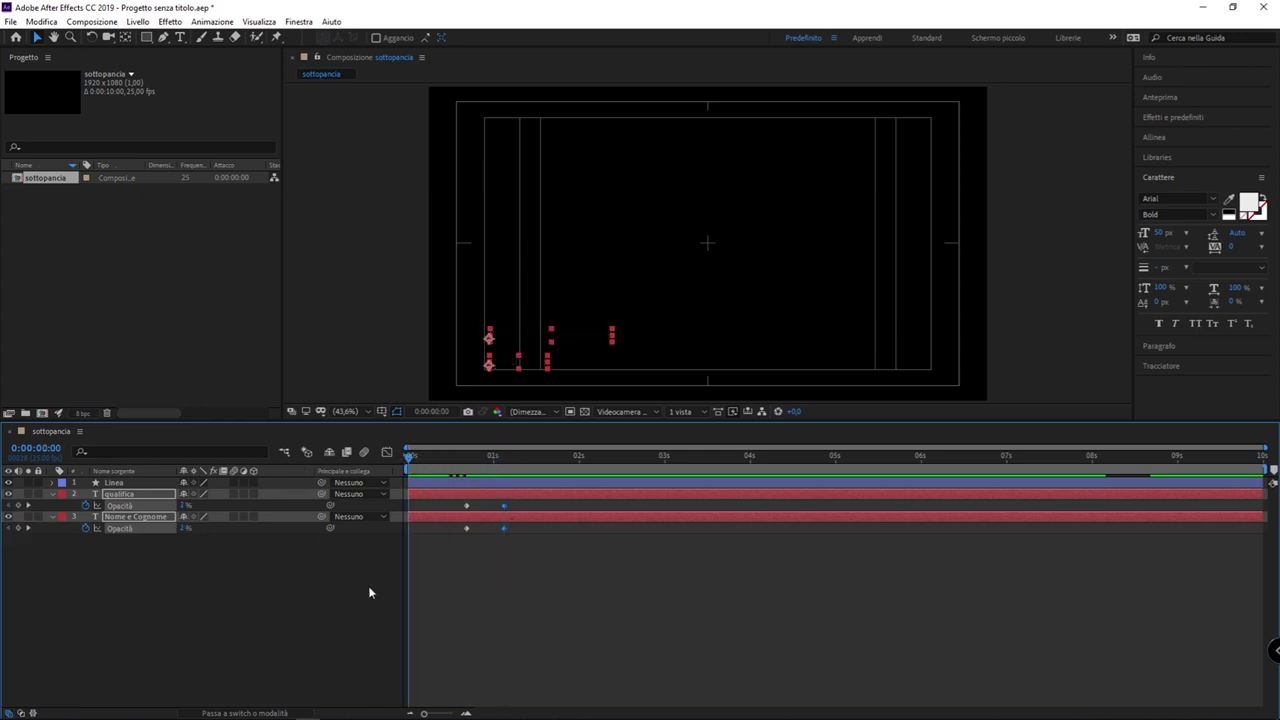
key(space)
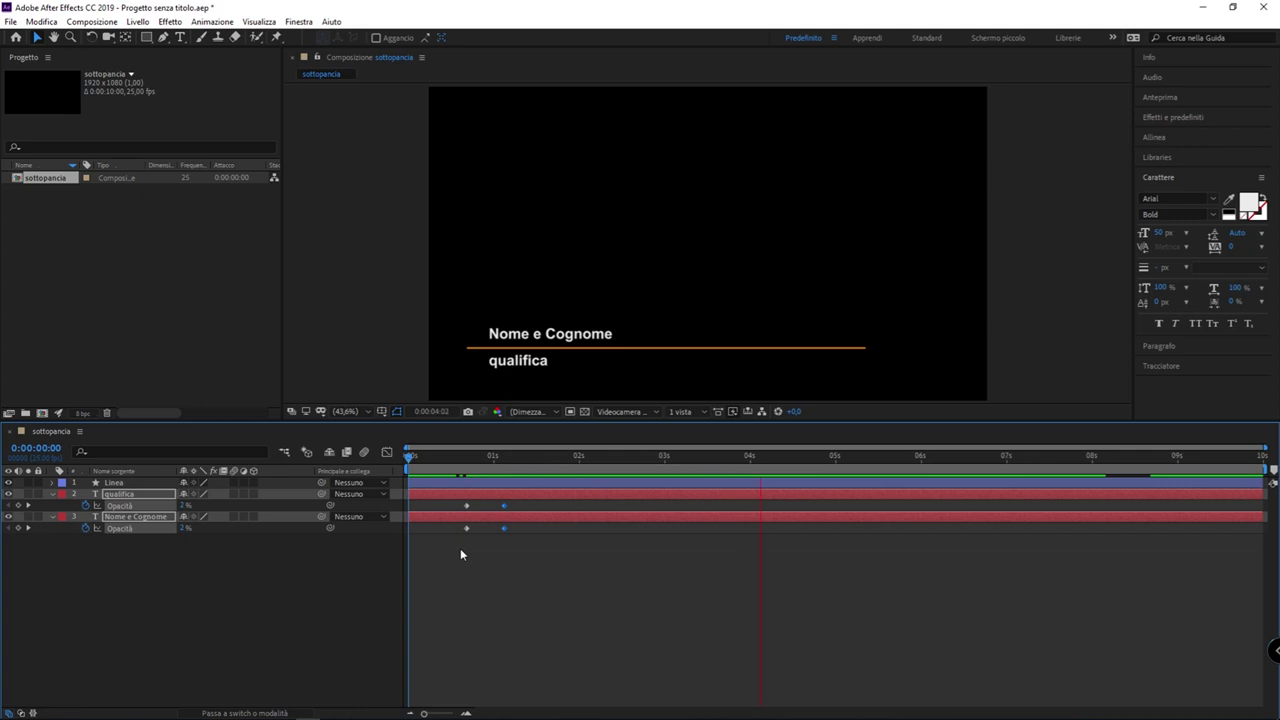
key(space)
click(1010, 457)
mouse_move(1020, 461)
mouse_down()
mouse_move(1127, 457)
mouse_move(1089, 481)
mouse_up()
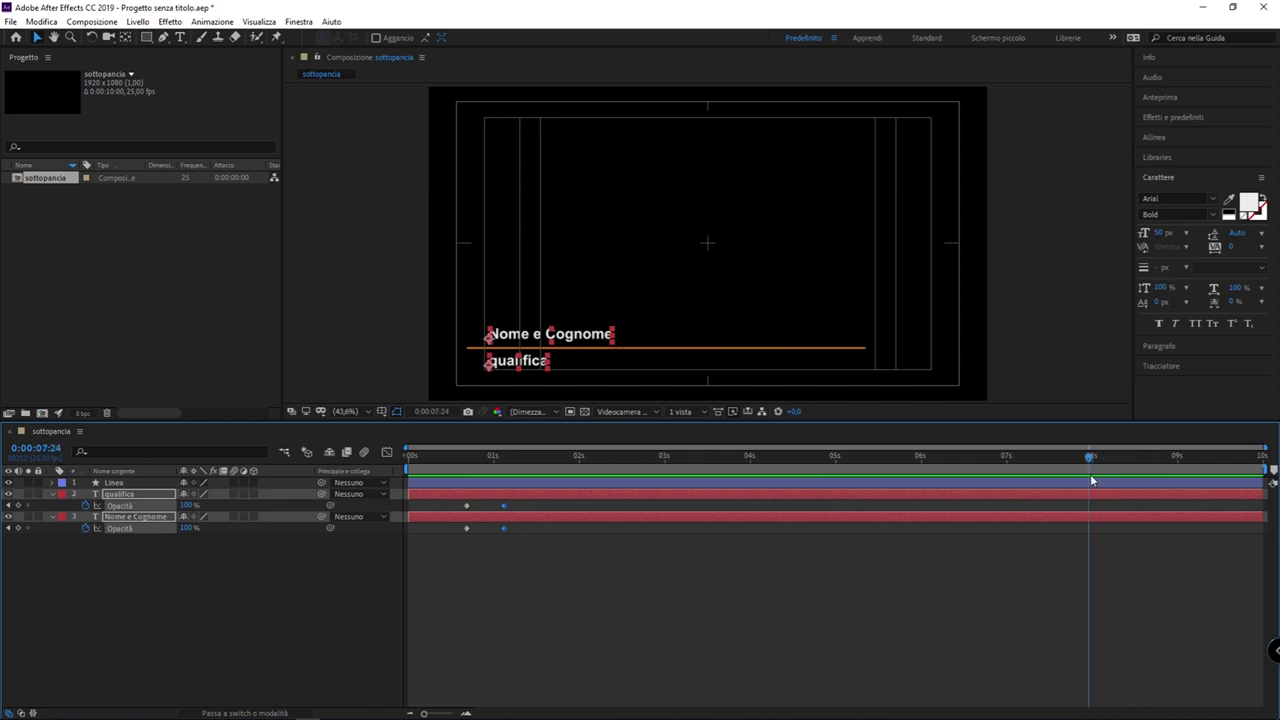
Step: Paste a copy of Nome e Cognome's opacity keyframes at 0:00:07:24
drag(570, 544, 447, 527)
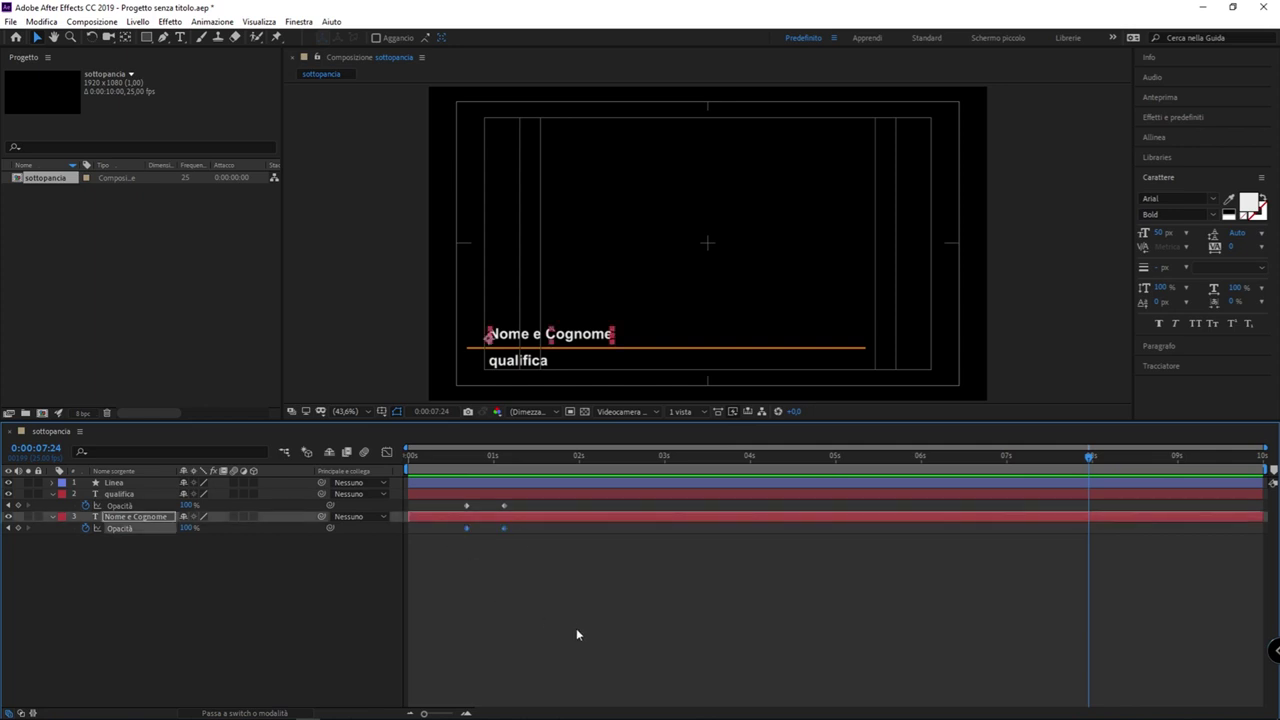
drag(533, 543, 445, 505)
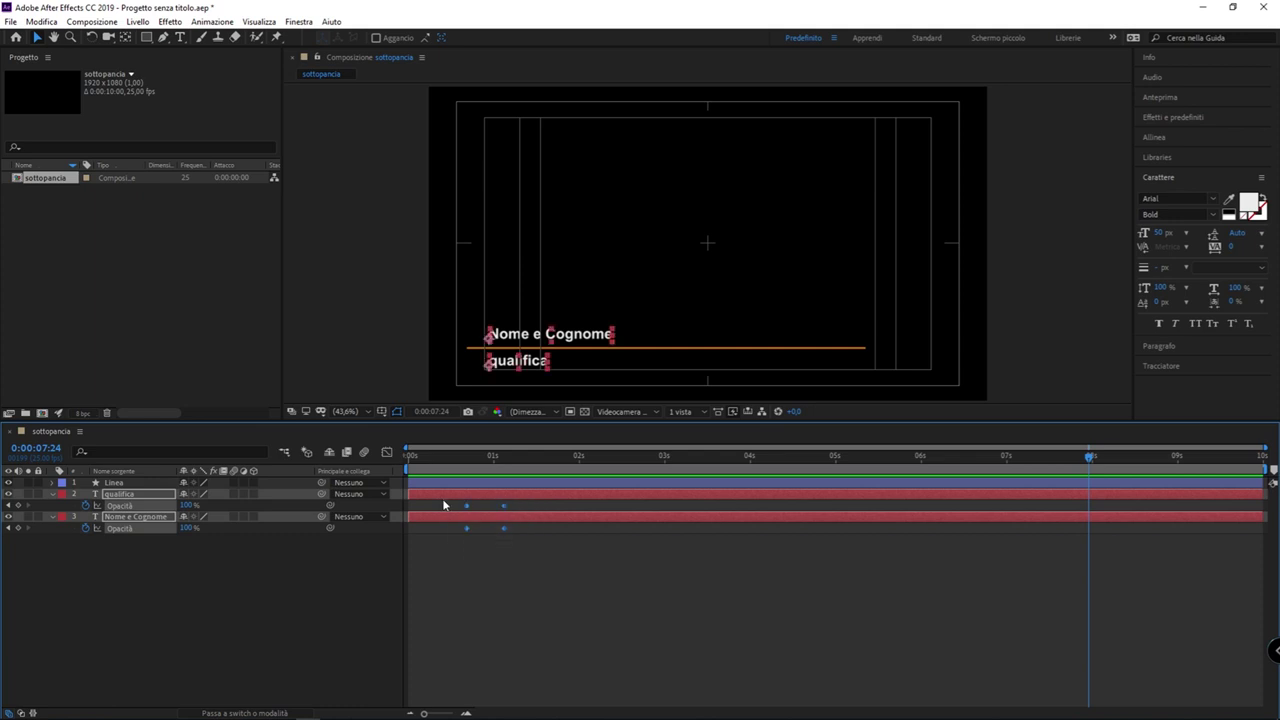
click(560, 574)
drag(538, 545, 447, 532)
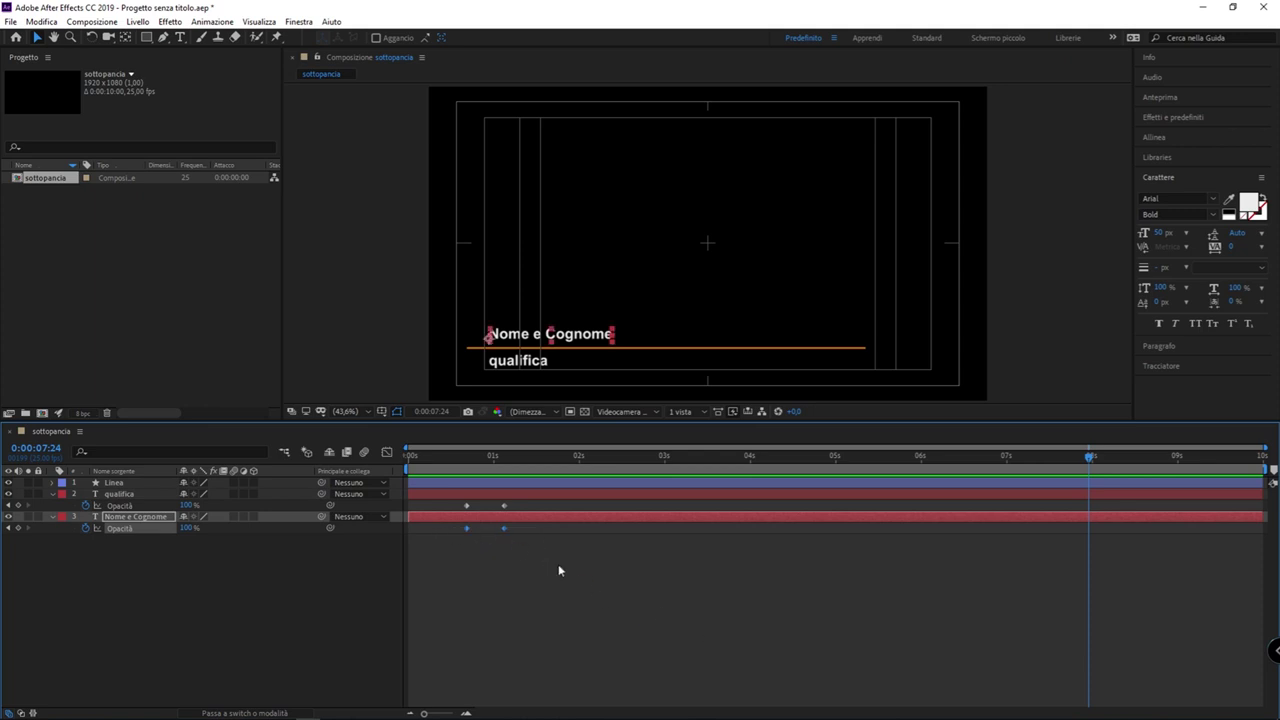
key(ctrl+v)
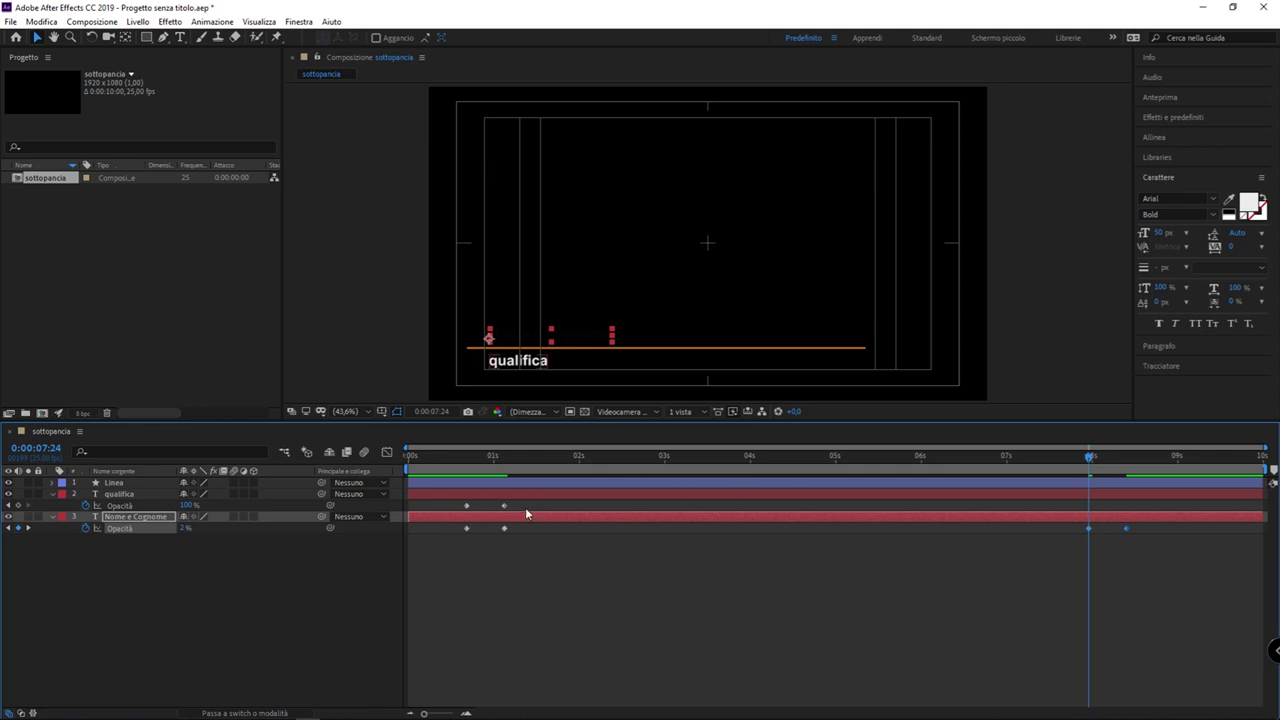
Step: Paste qualifica's opacity keyframes at 0:00:07:24 too, then deselect everything
drag(524, 507, 445, 510)
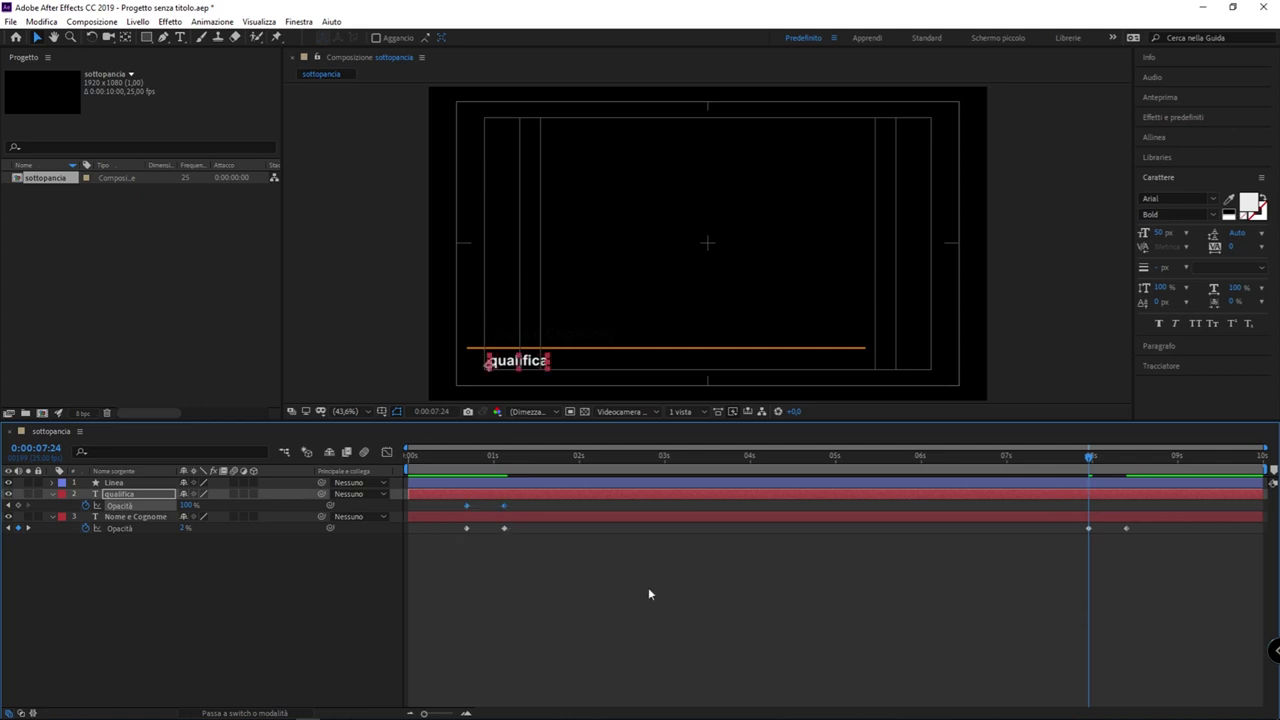
key(ctrl+v)
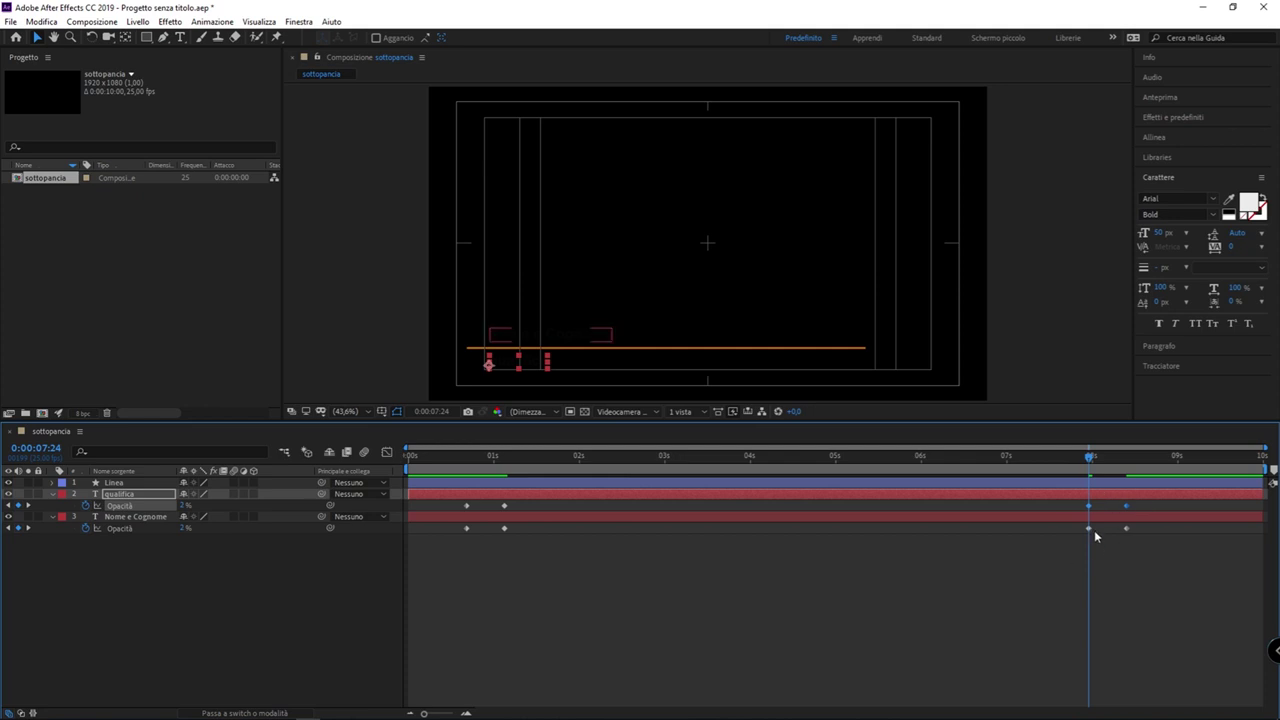
mouse_move(561, 559)
mouse_down()
mouse_move(427, 511)
mouse_move(1195, 512)
mouse_up()
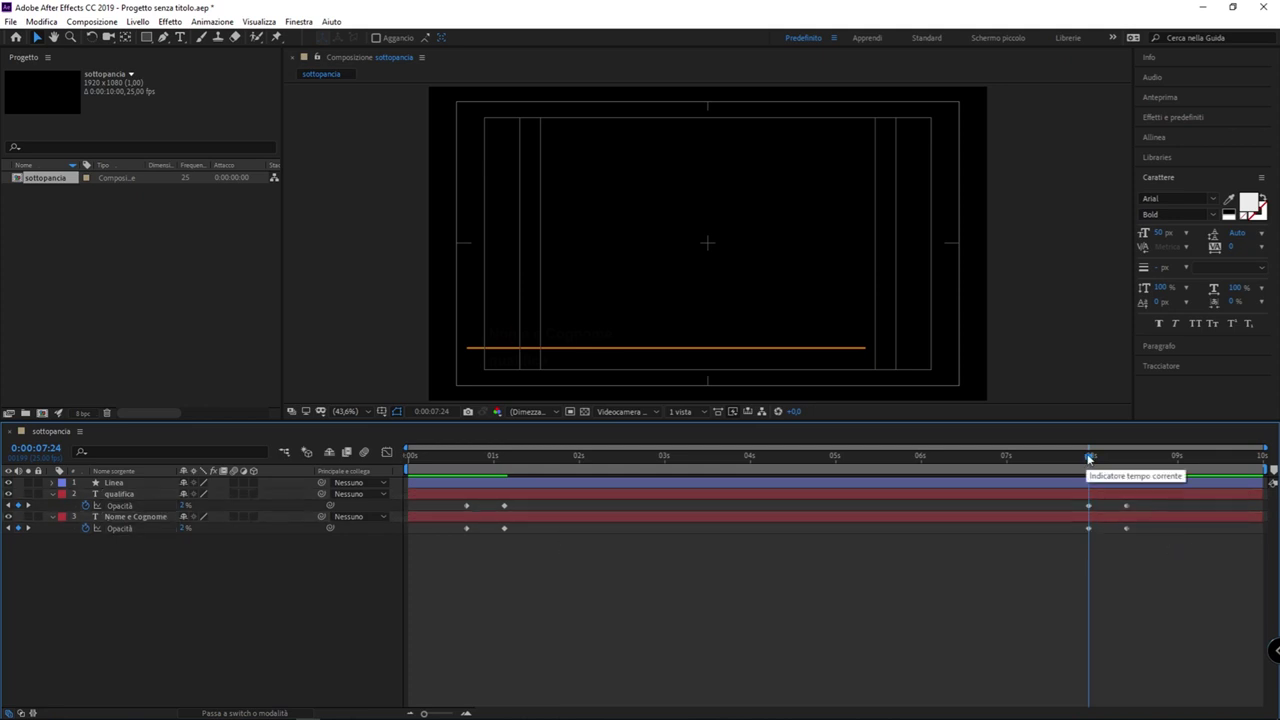
click(1100, 532)
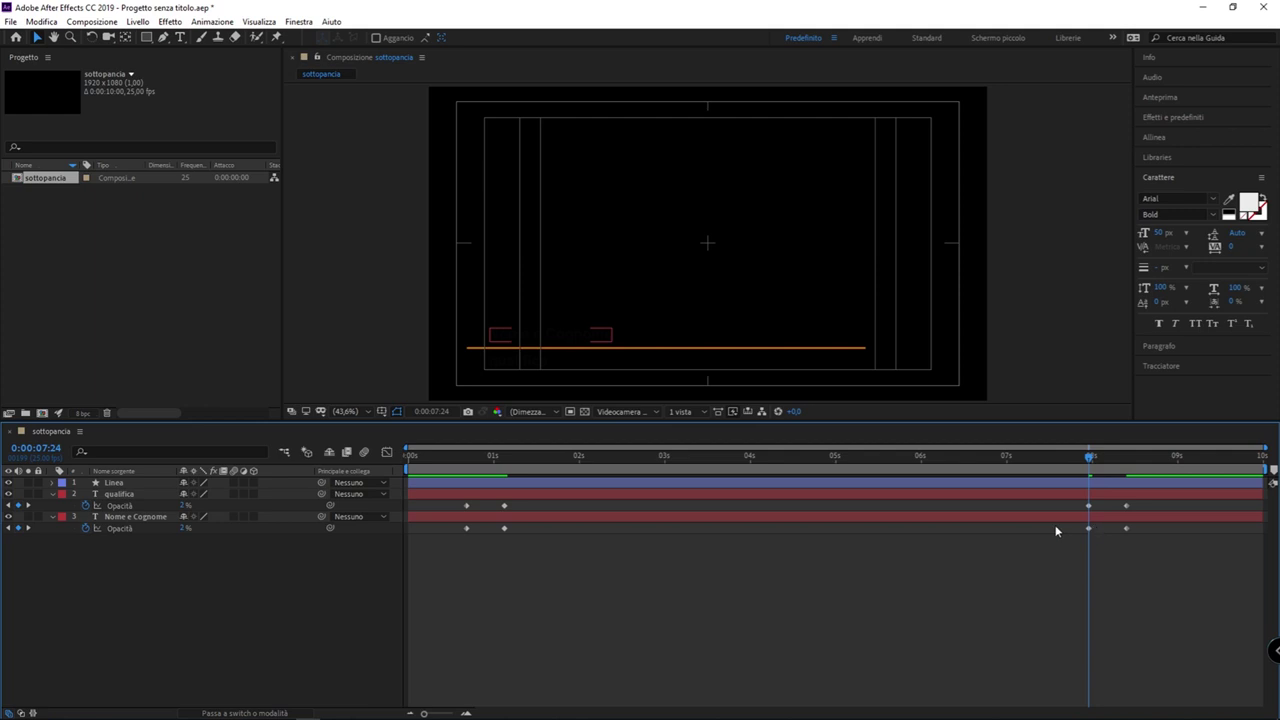
click(180, 550)
Step: Time-reverse Nome e Cognome's late Opacity keyframes just past 8 seconds
mouse_move(1097, 458)
mouse_down()
mouse_move(1124, 460)
mouse_move(1092, 458)
mouse_up()
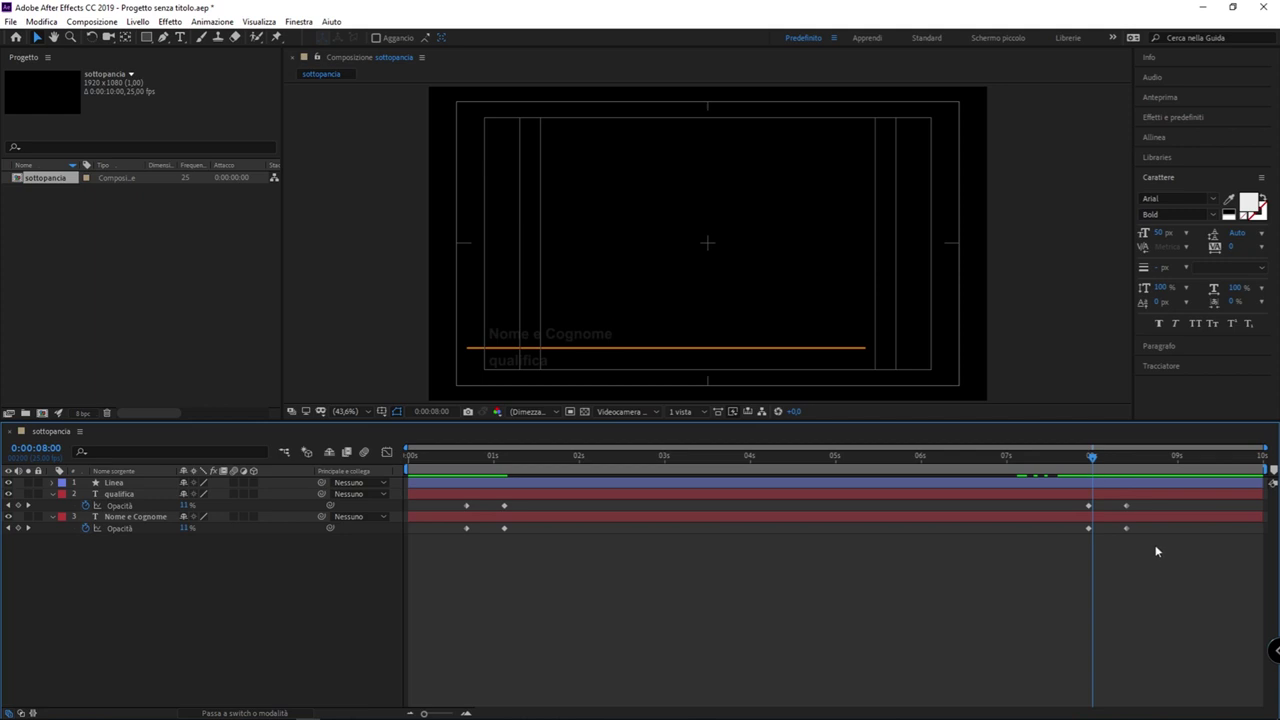
drag(1163, 548, 1086, 528)
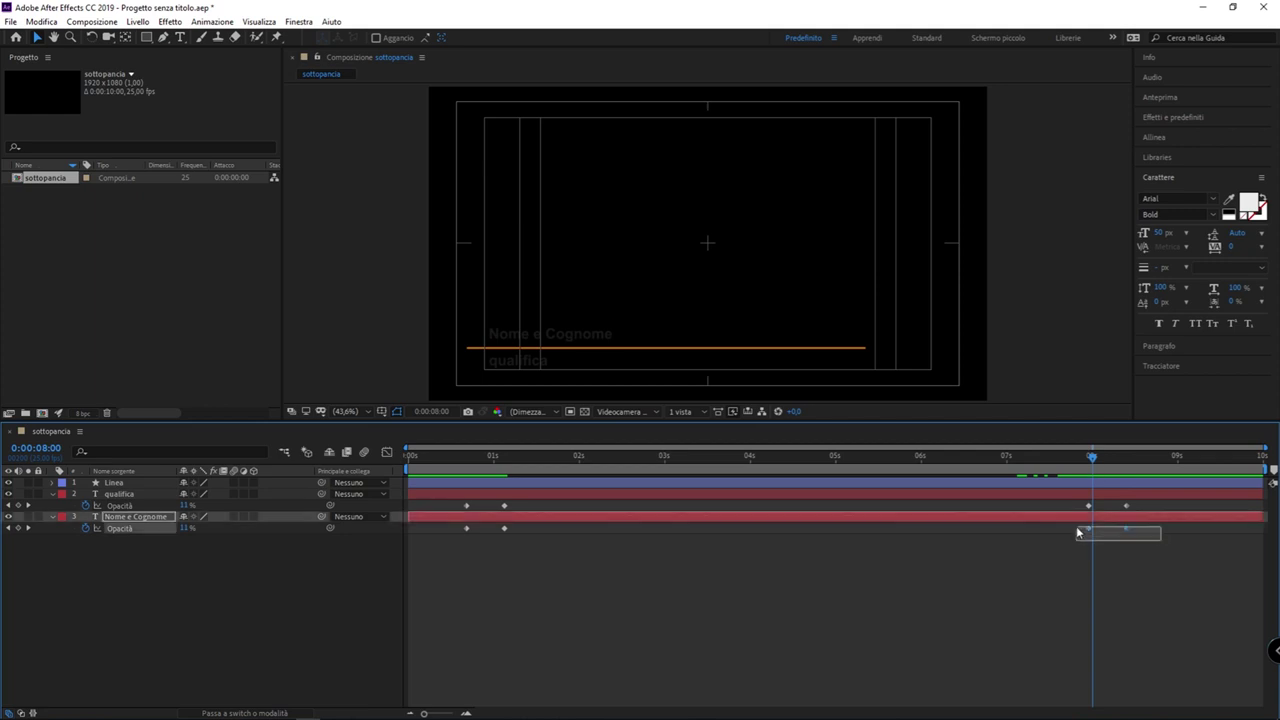
right_click(1090, 530)
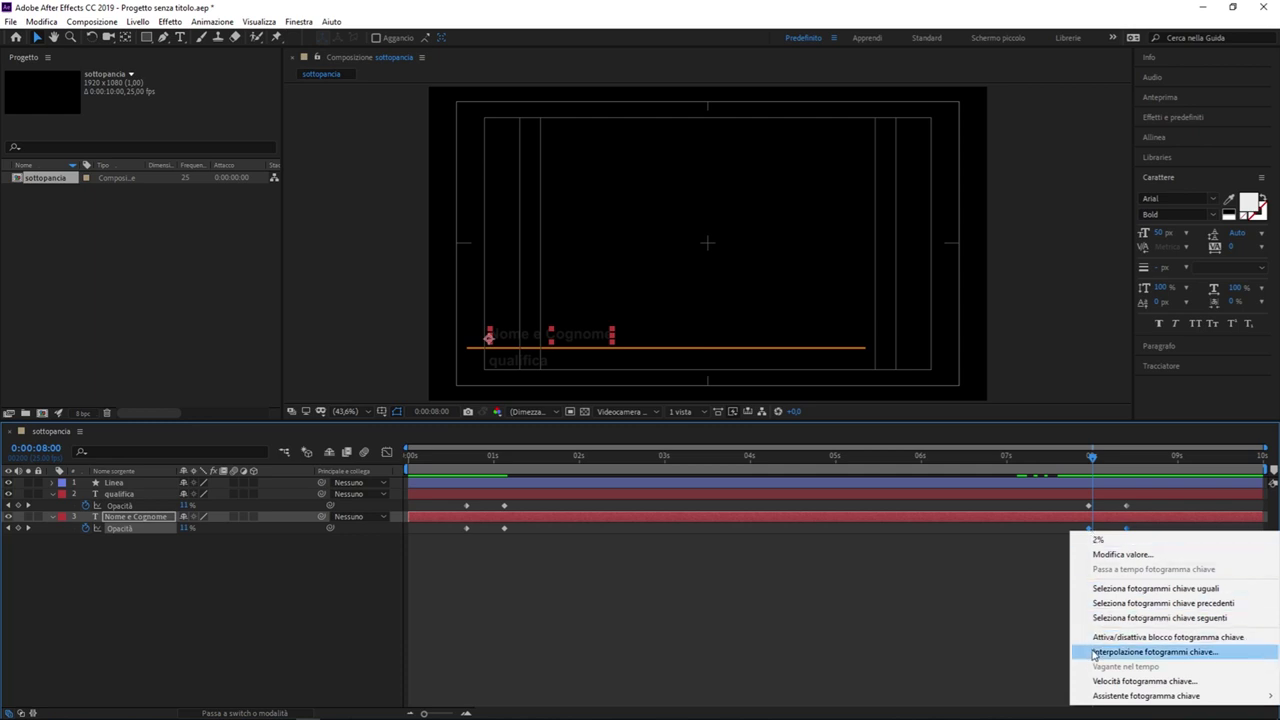
mouse_move(1223, 705)
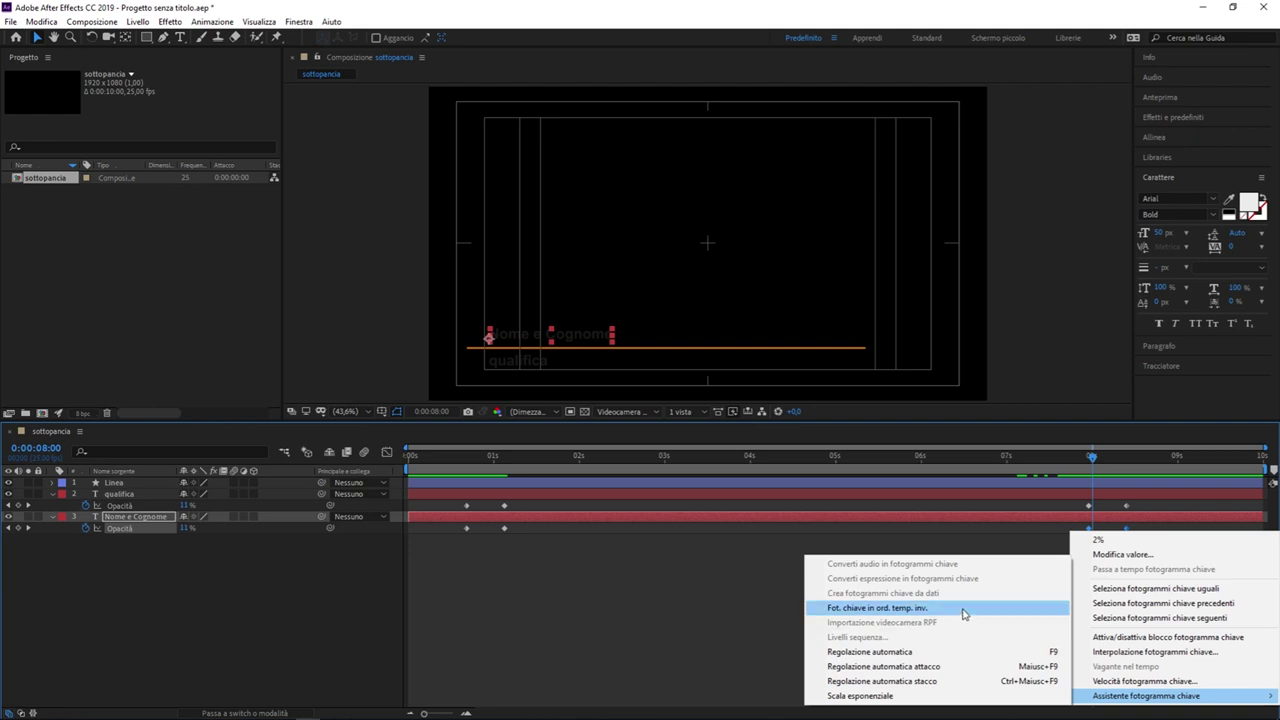
click(965, 609)
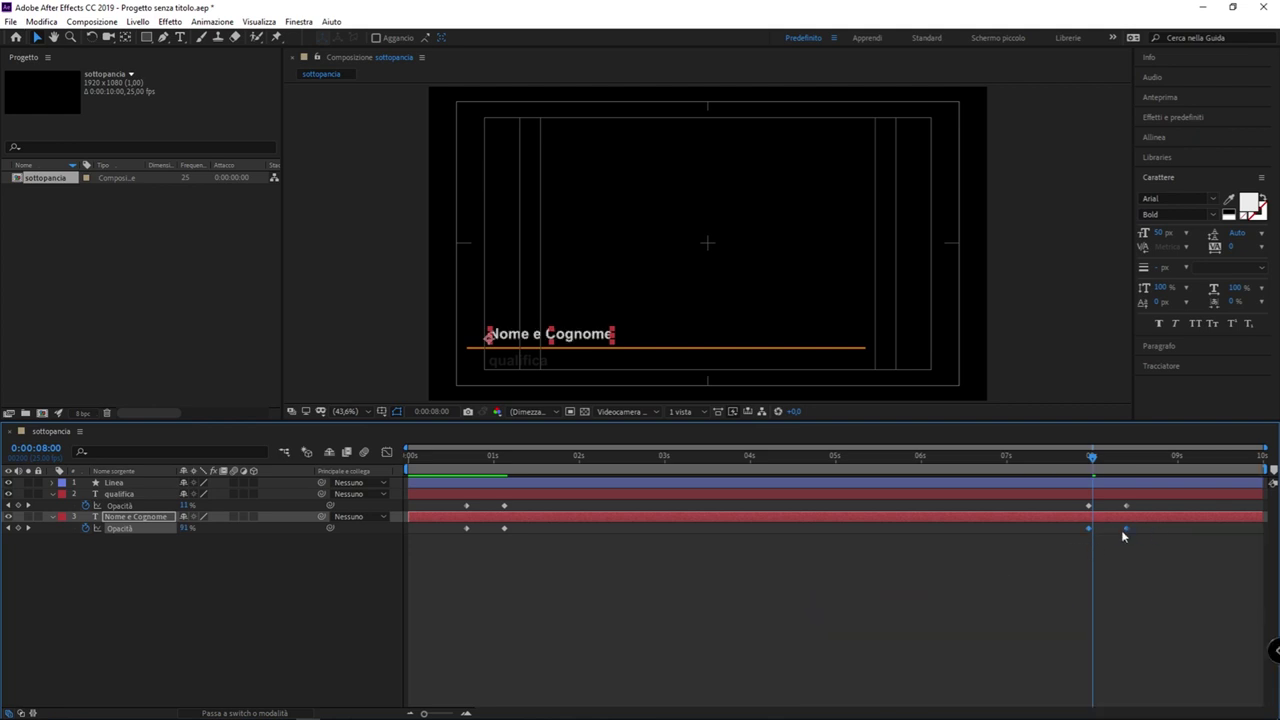
Step: Time-reverse qualifica's late Opacity keyframes, then scrub to check the fade-out
drag(1147, 502, 1075, 510)
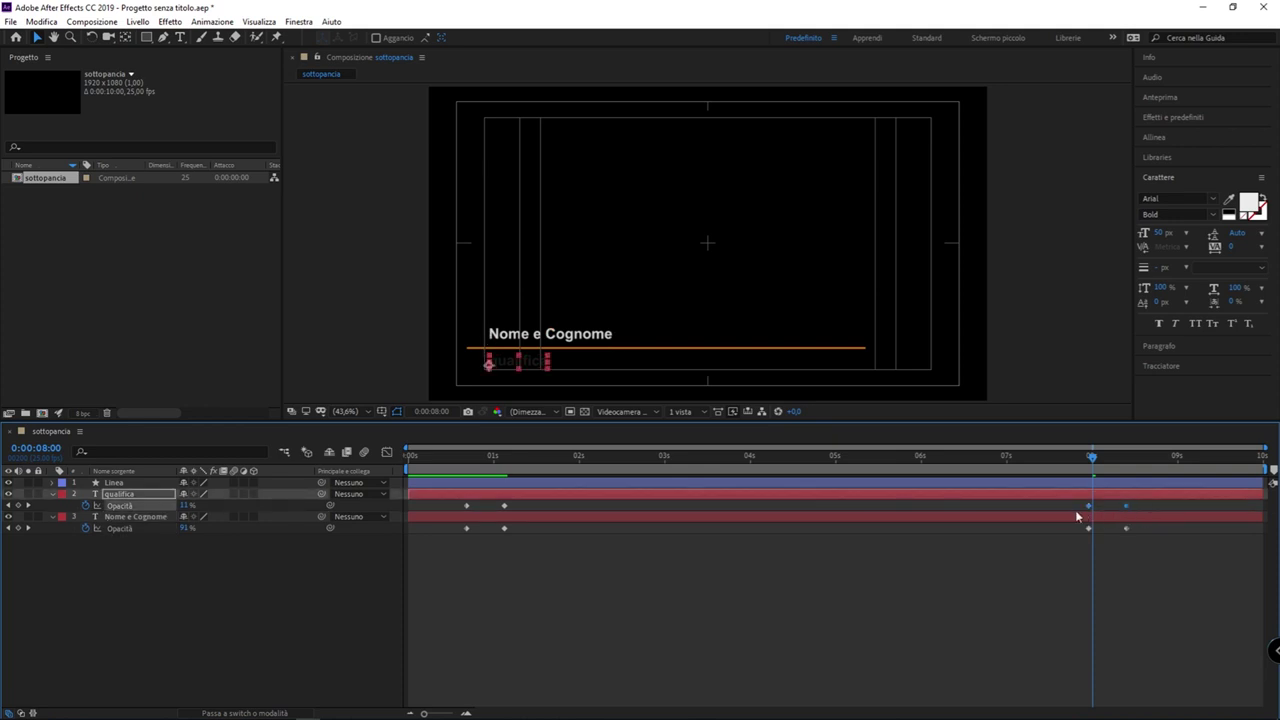
right_click(1093, 510)
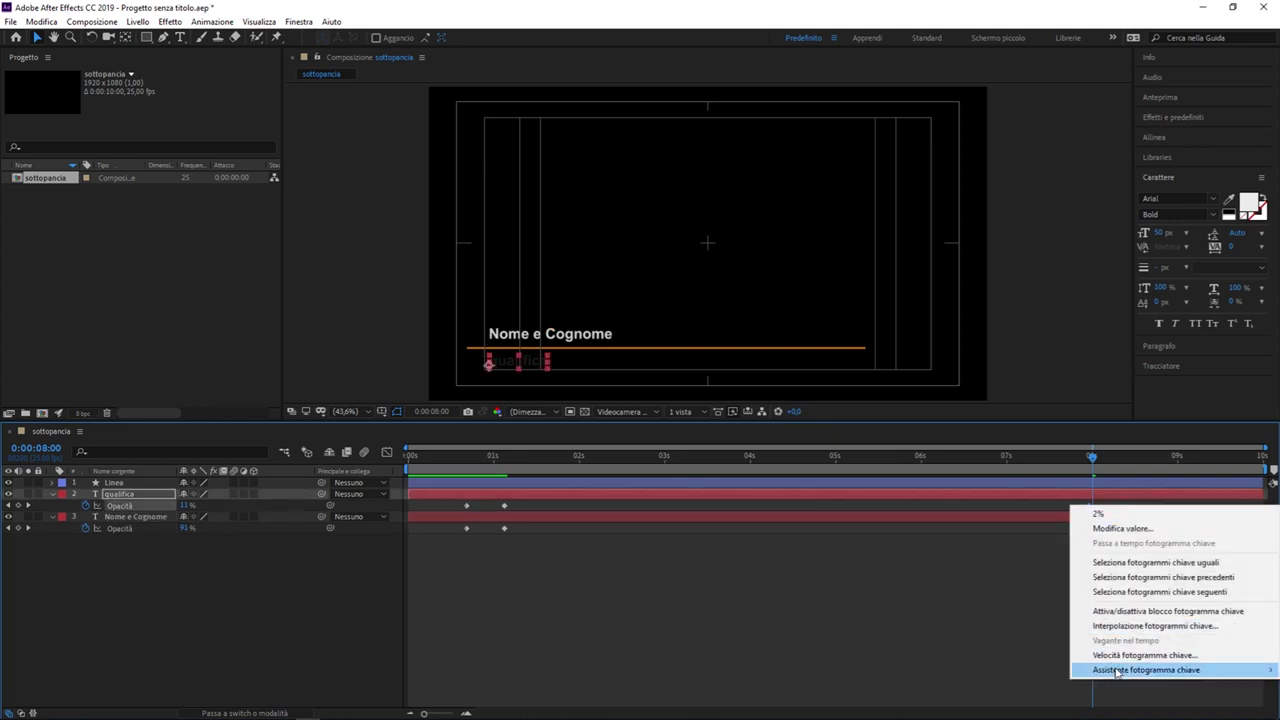
mouse_move(1116, 676)
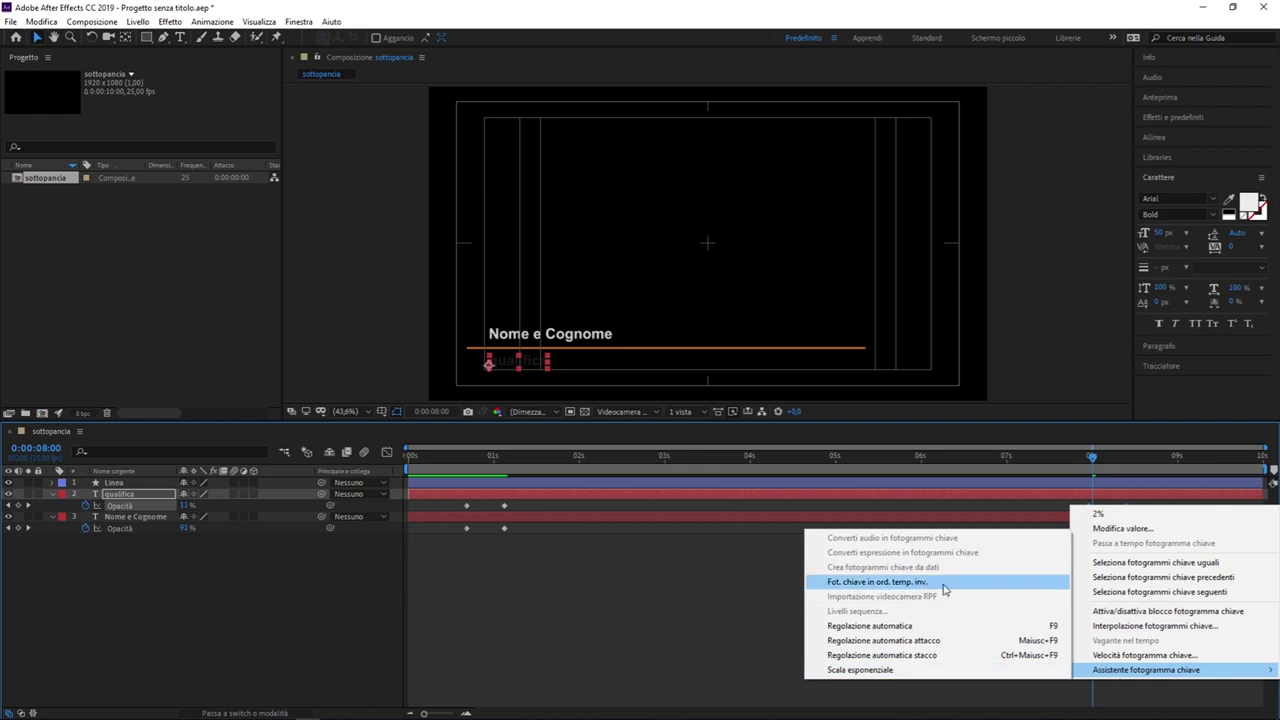
click(923, 584)
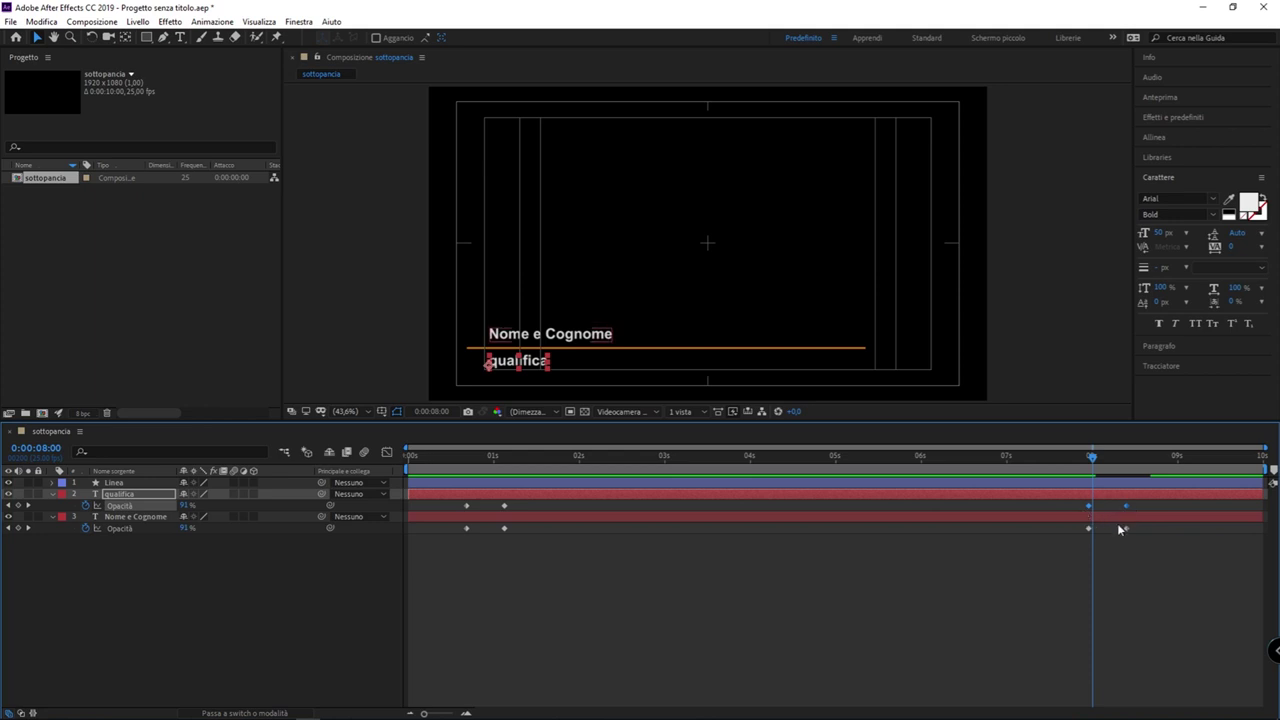
click(1008, 593)
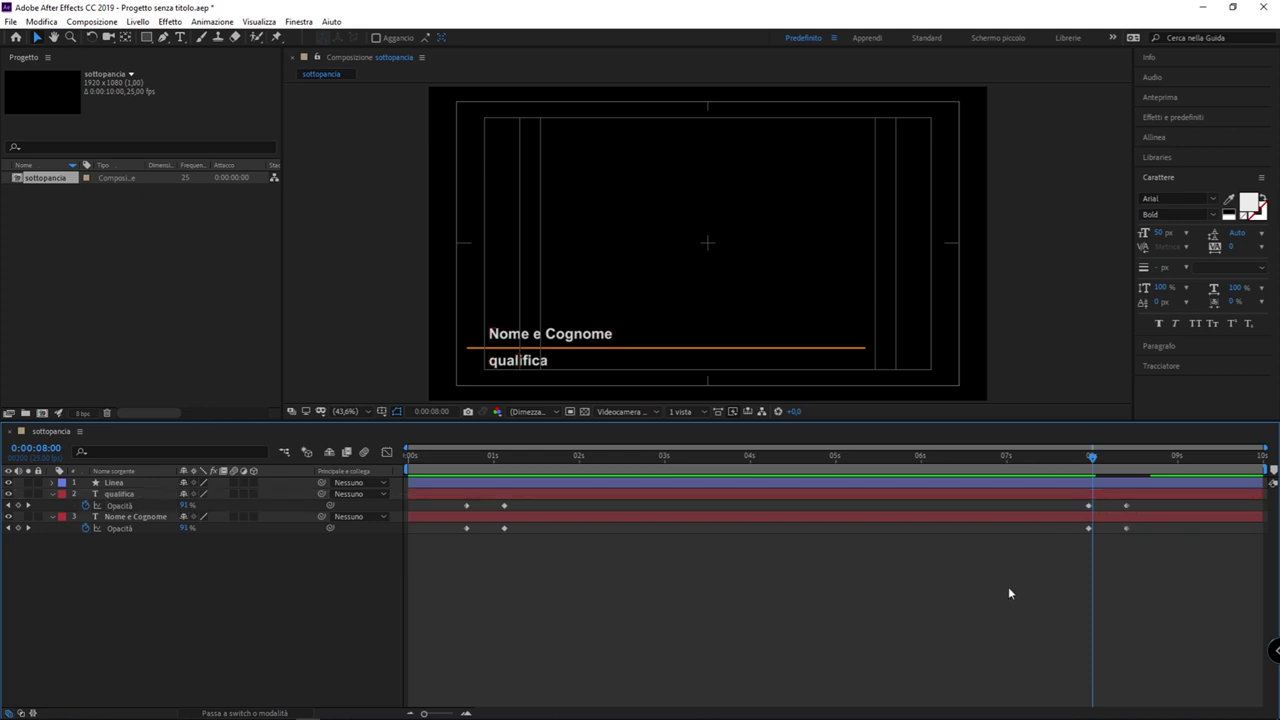
drag(1092, 456, 1143, 458)
drag(1012, 457, 408, 455)
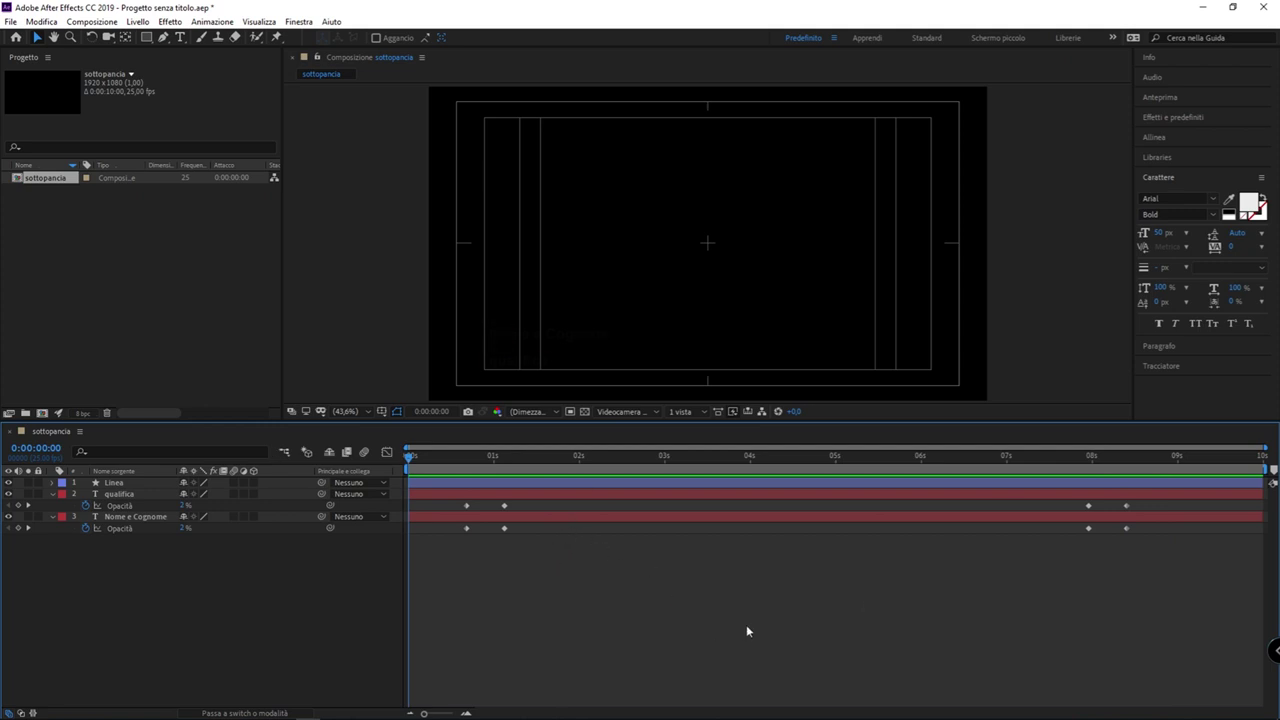
key(space)
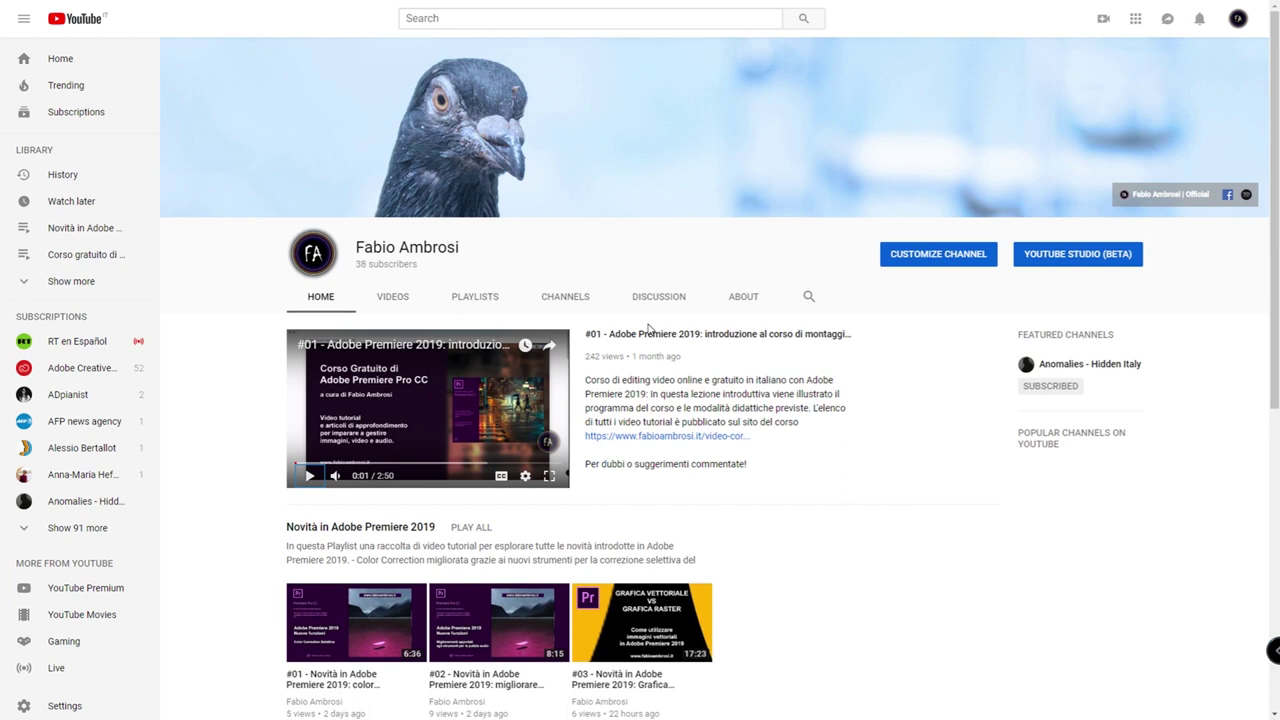
Step: Scroll down the YouTube channel page to the Adobe Premiere 2019 playlists and back up
scroll(520, 350, down, 3)
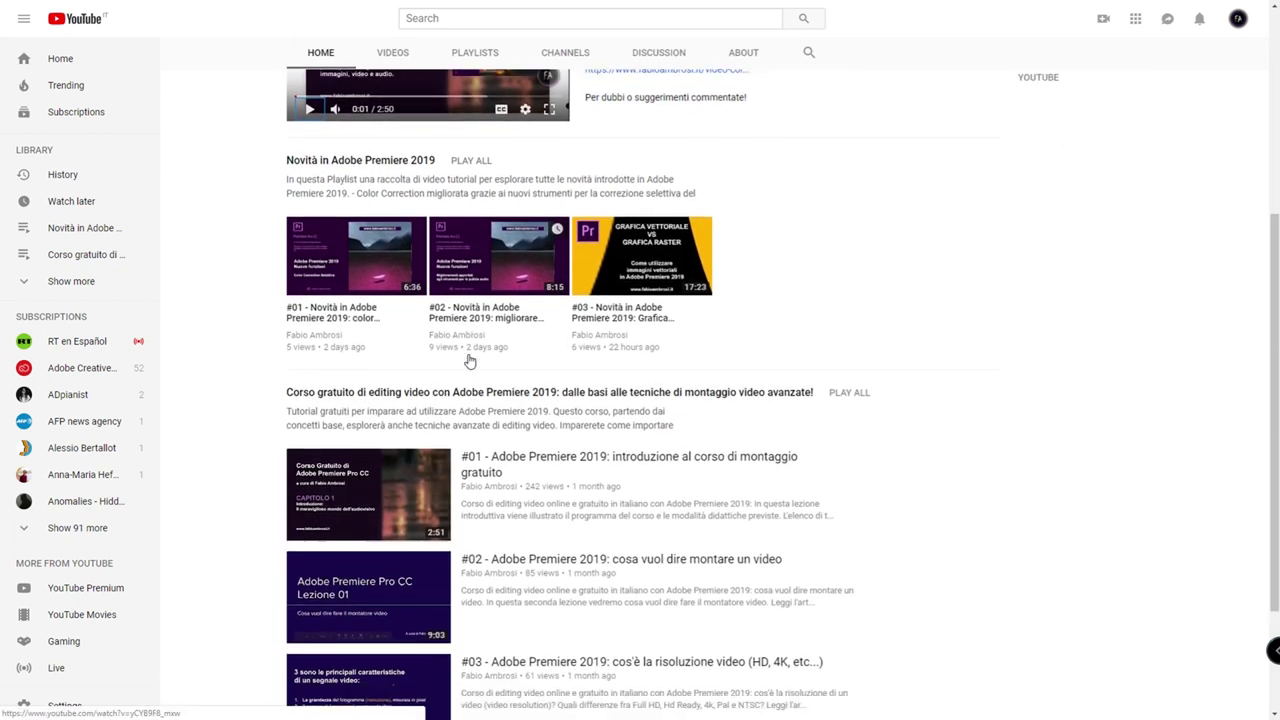
scroll(608, 325, down, 2)
scroll(600, 337, up, 4)
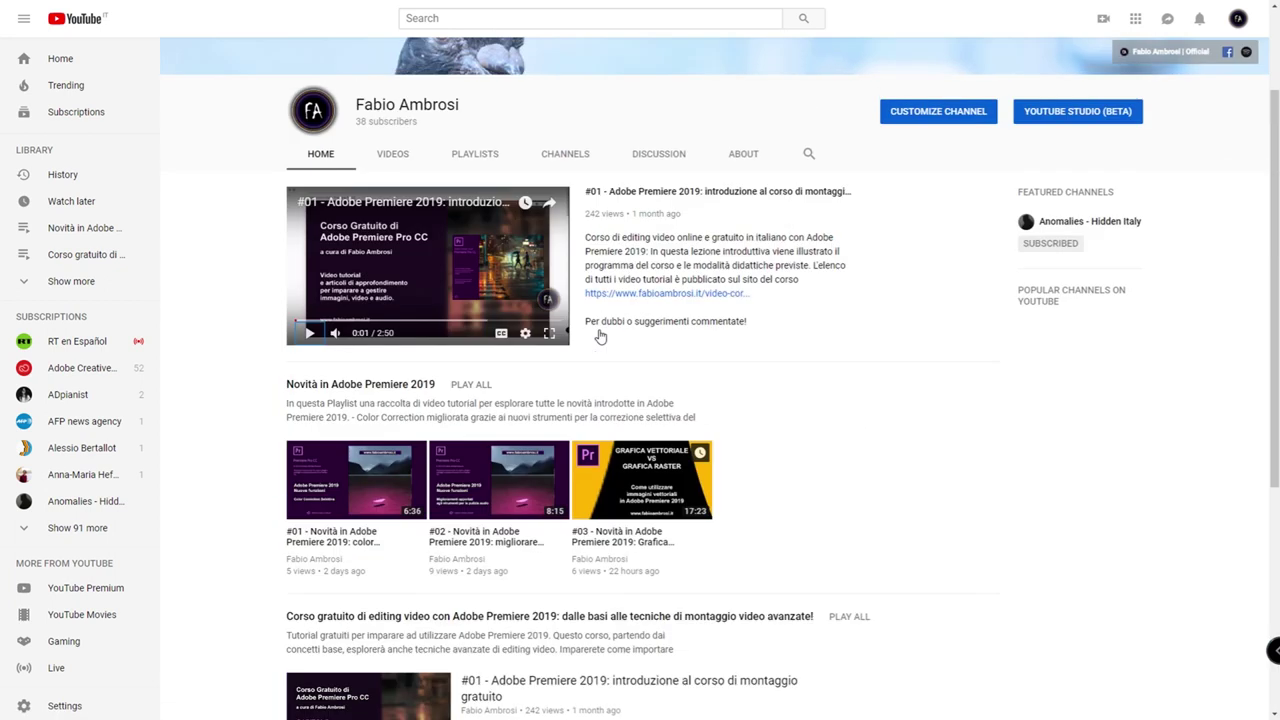
scroll(600, 337, up, 2)
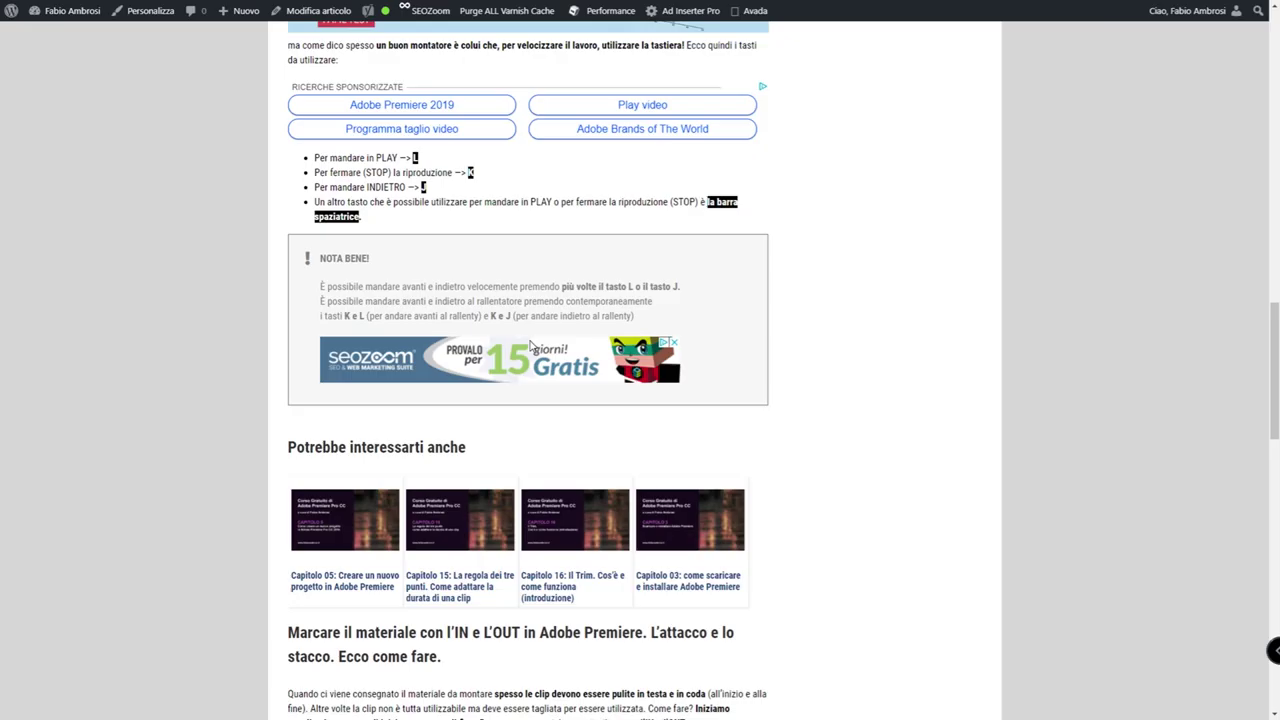
scroll(531, 345, up, 3)
Step: Scroll to the top of the Capitolo 13 article and go to the site's home page
scroll(515, 335, up, 5)
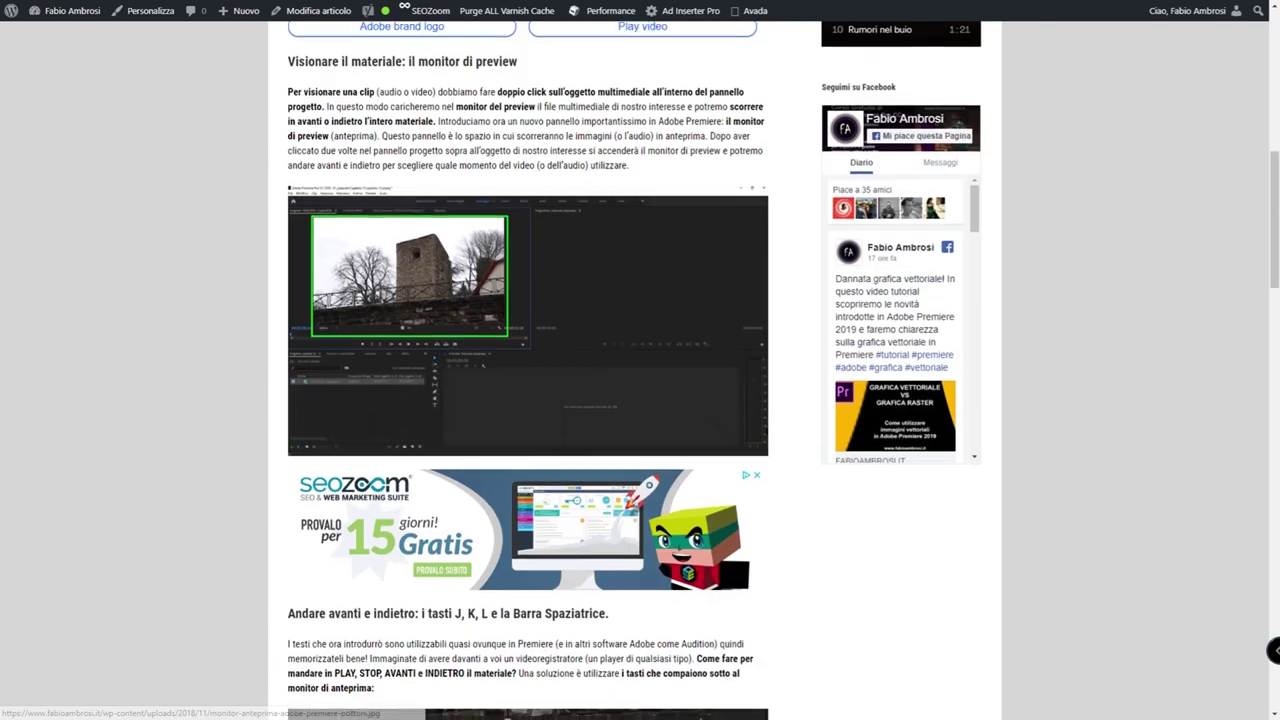
scroll(503, 320, up, 5)
scroll(503, 320, up, 3)
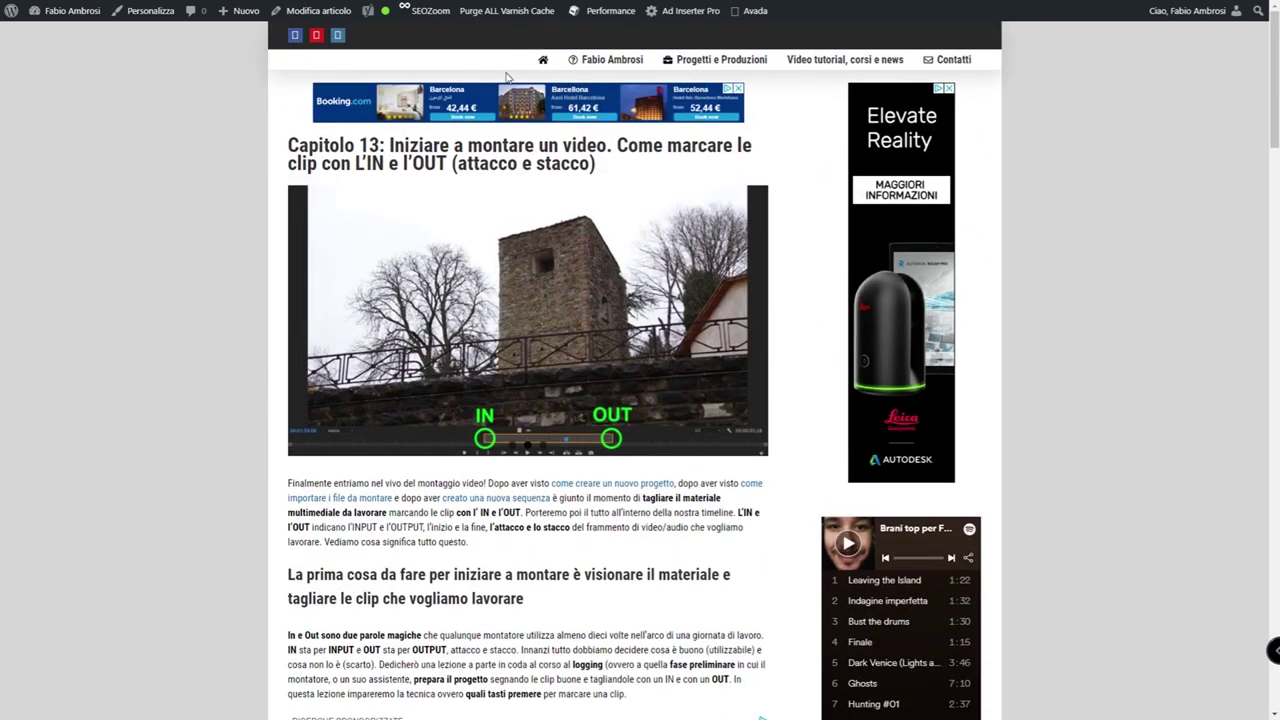
click(538, 61)
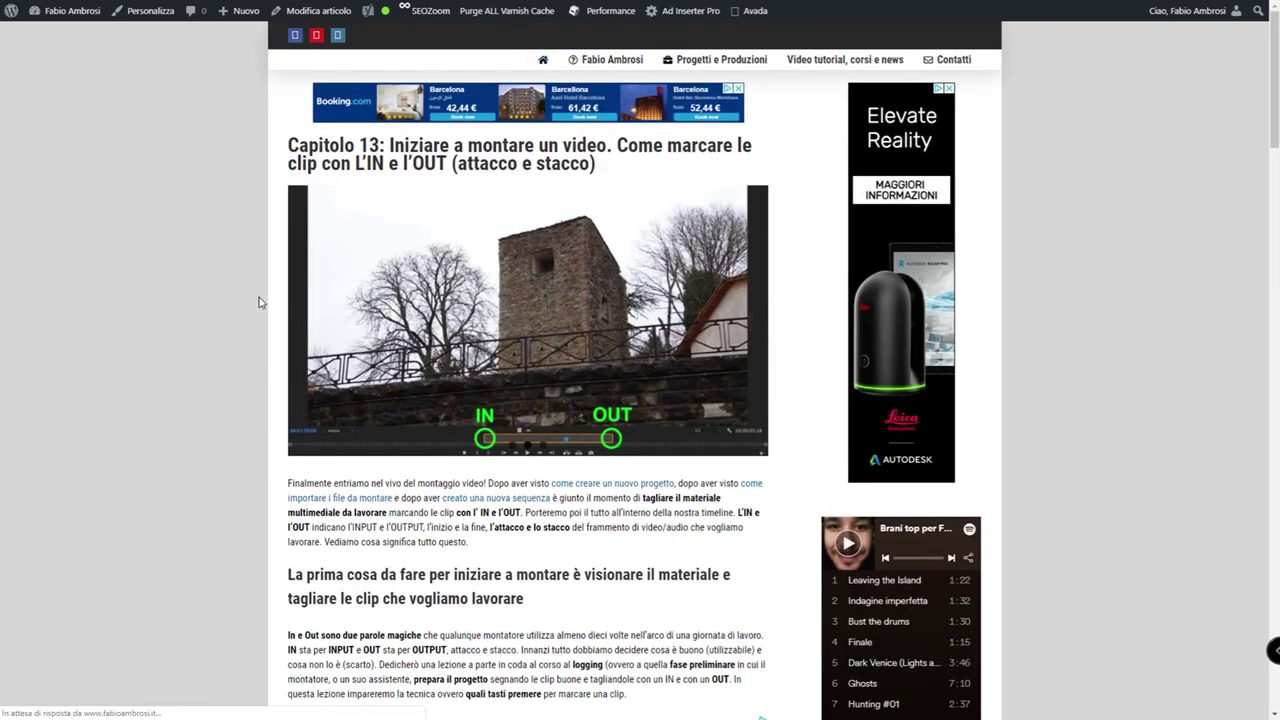